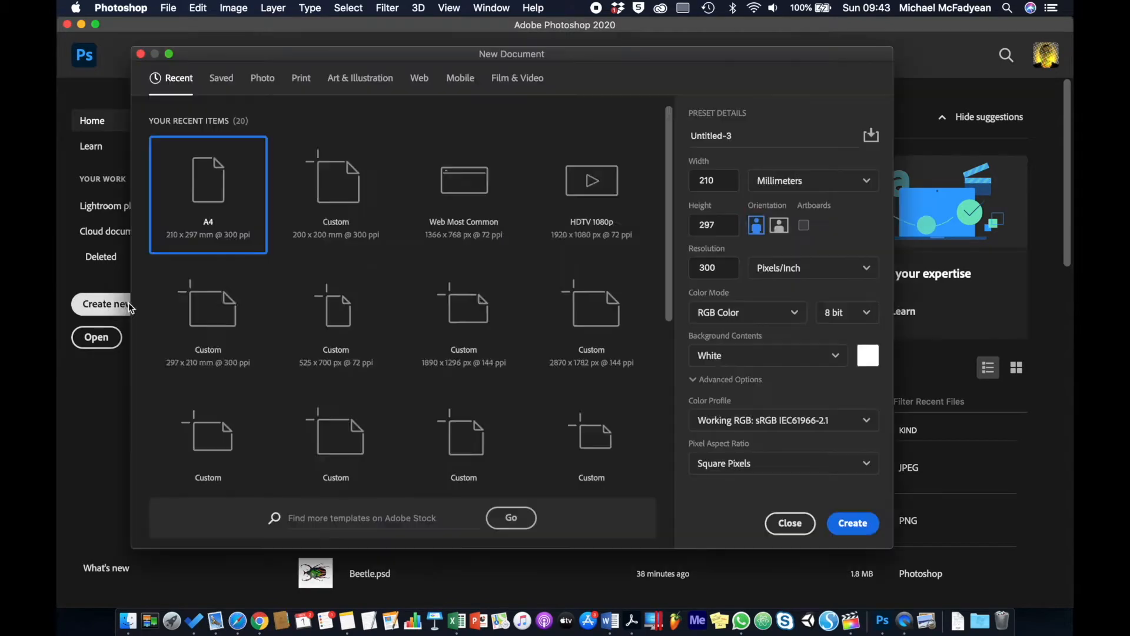
Create a 200 × 200 mm print document at 300 ppi, starting from the A4 preset.
{"action": "left_click", "coordinate": [302, 83]}
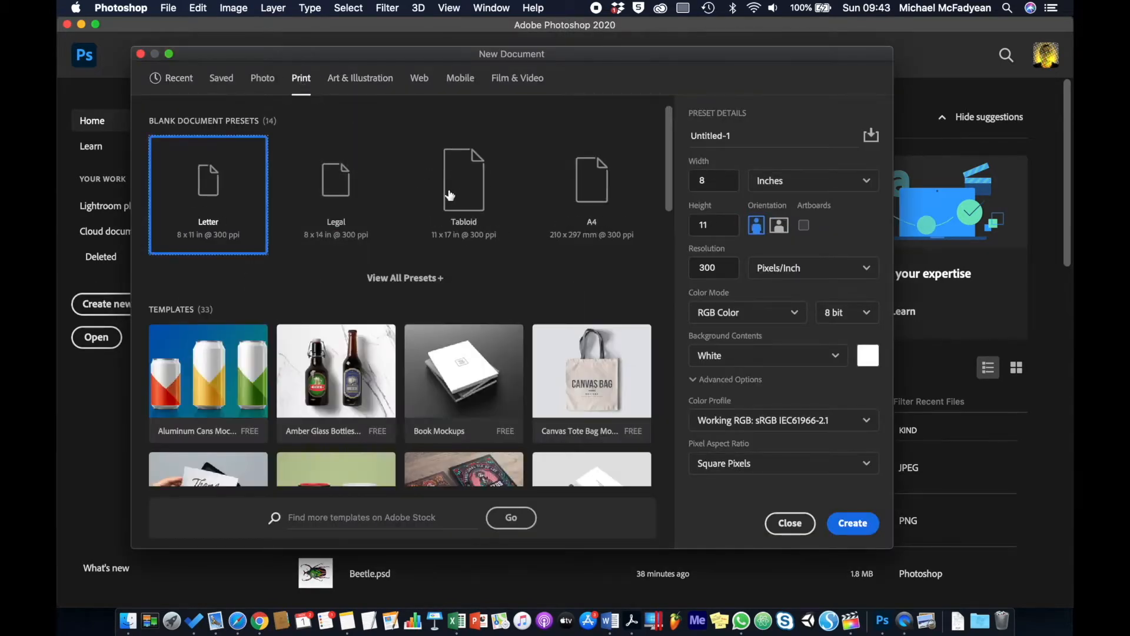
{"action": "left_click", "coordinate": [595, 194]}
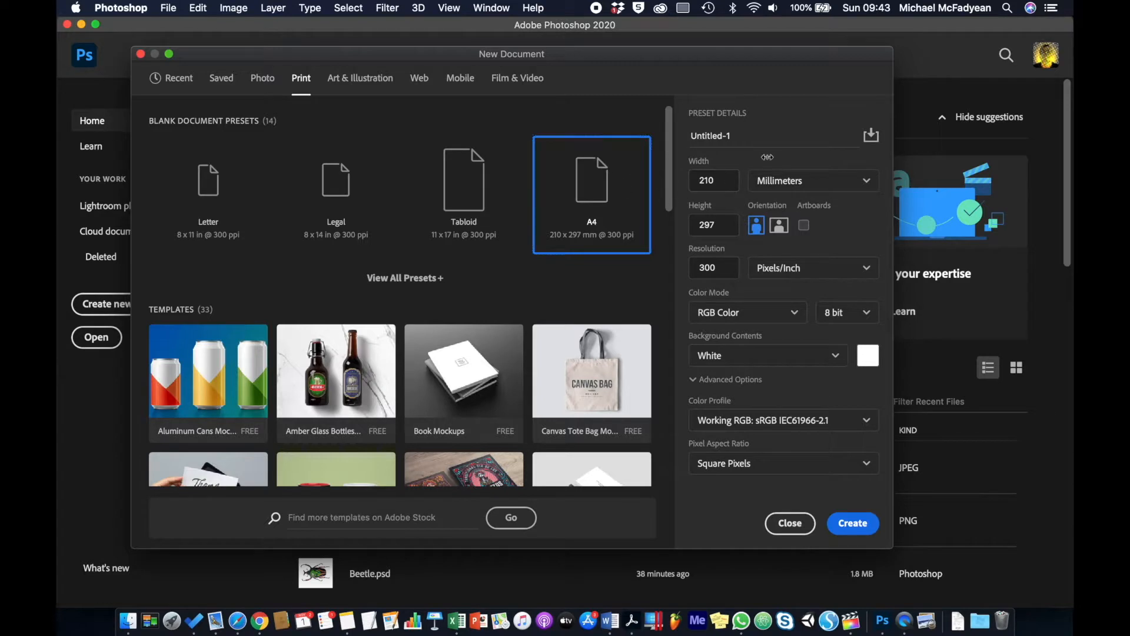
{"action": "double_click", "coordinate": [725, 180]}
{"action": "type", "text": "200"}
{"action": "key", "text": "Tab"}
{"action": "type", "text": "200"}
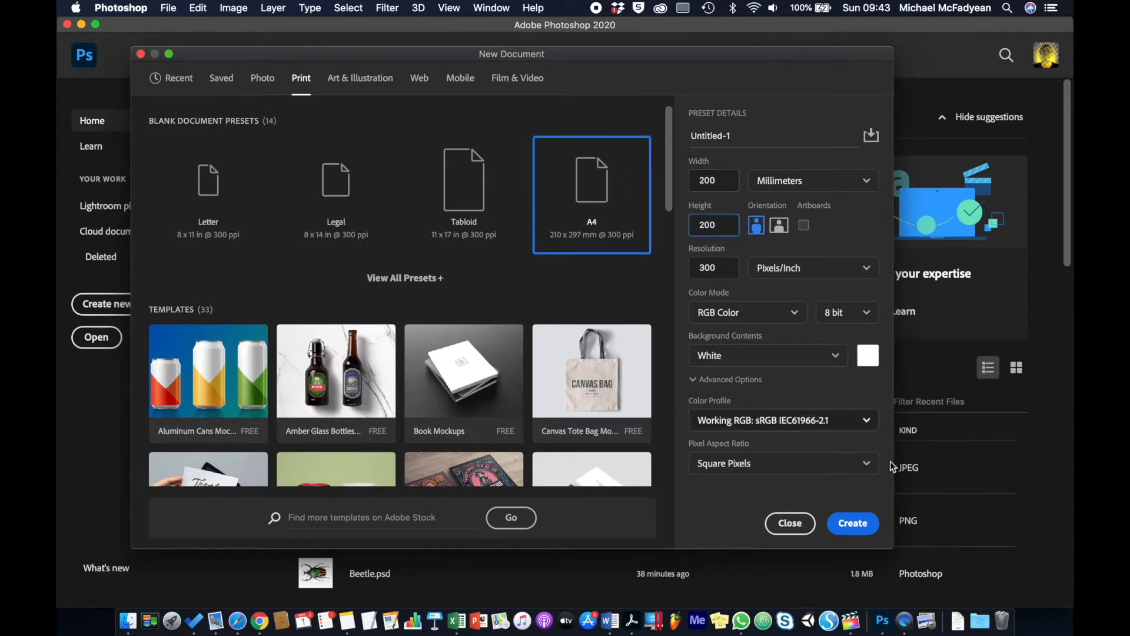
{"action": "left_click", "coordinate": [847, 524]}
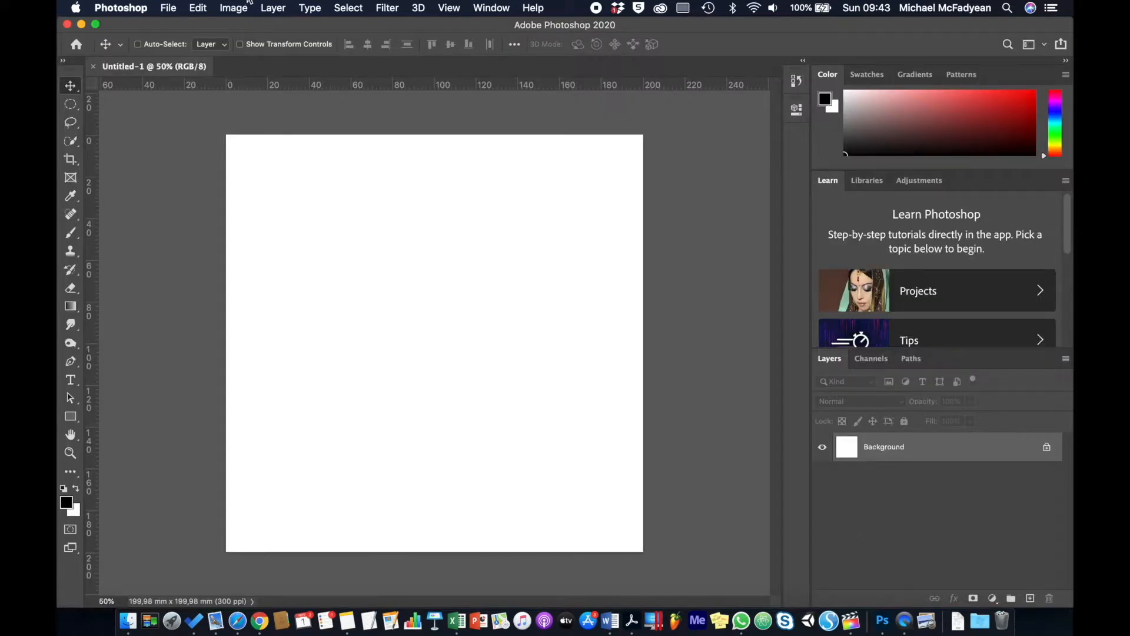
Place awesome DURBAN.png as an embedded layer and commit its placement.
{"action": "left_click", "coordinate": [169, 8]}
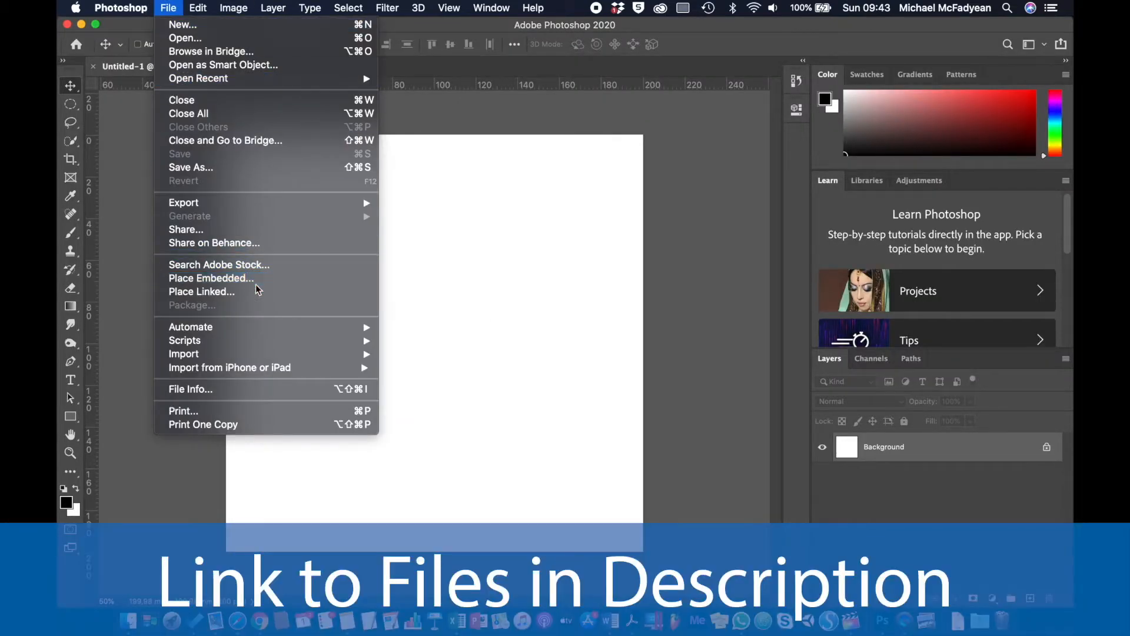
{"action": "left_click", "coordinate": [255, 285]}
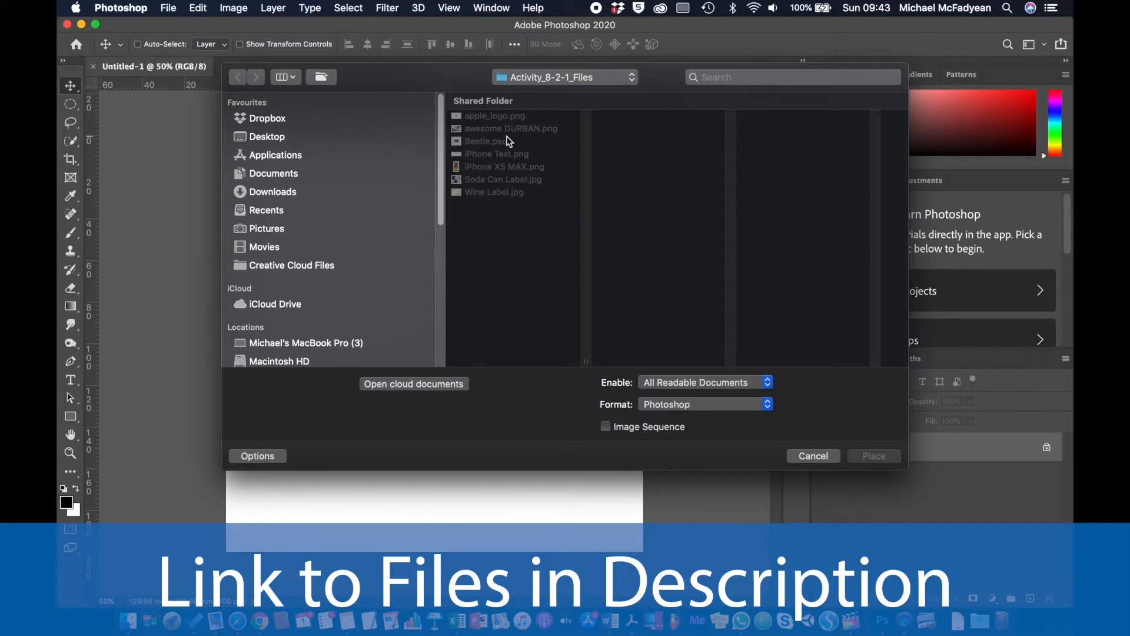
{"action": "left_click", "coordinate": [507, 129]}
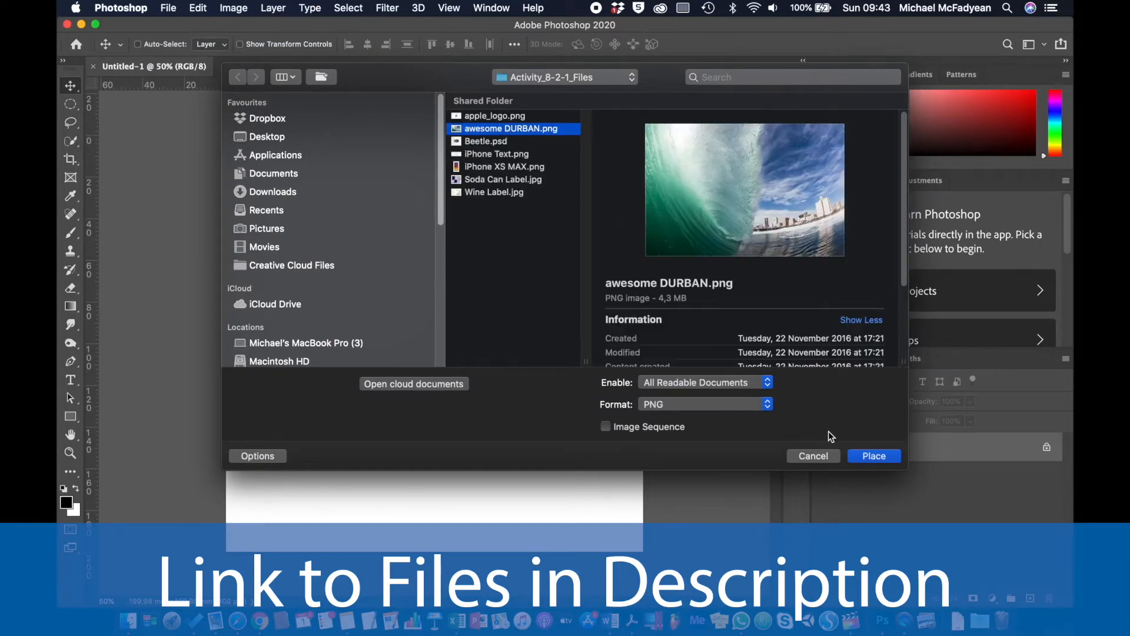
{"action": "left_click", "coordinate": [874, 456]}
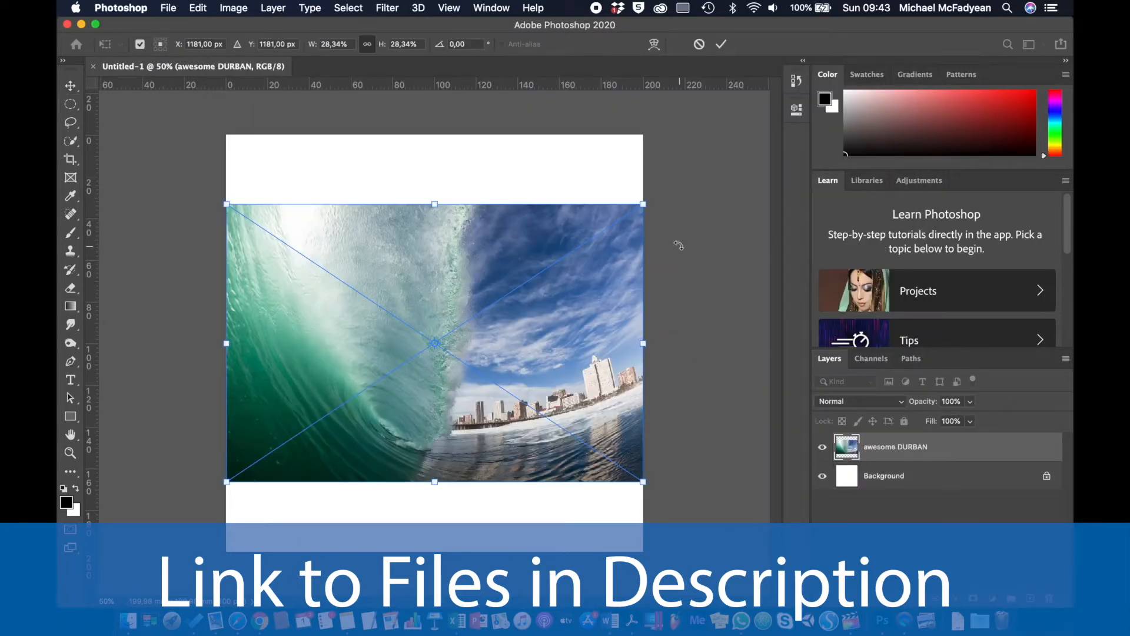
{"action": "key", "text": "Return"}
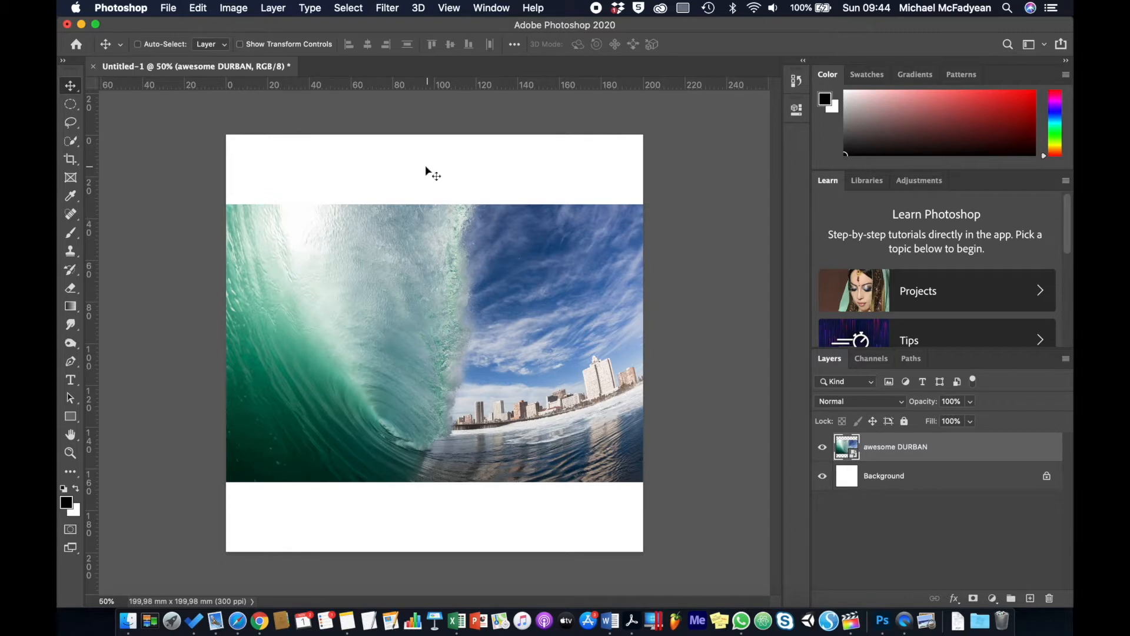
Convert the wave photo layer into a 3D Postcard and accept the 3D workspace.
{"action": "left_click", "coordinate": [419, 8]}
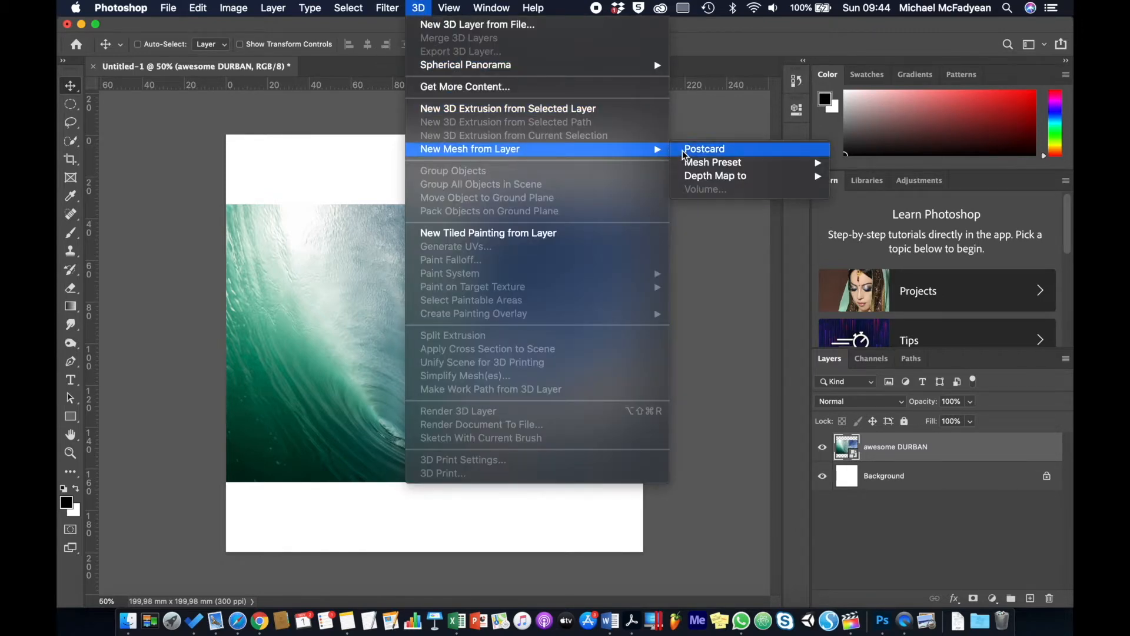
{"action": "left_click", "coordinate": [683, 149]}
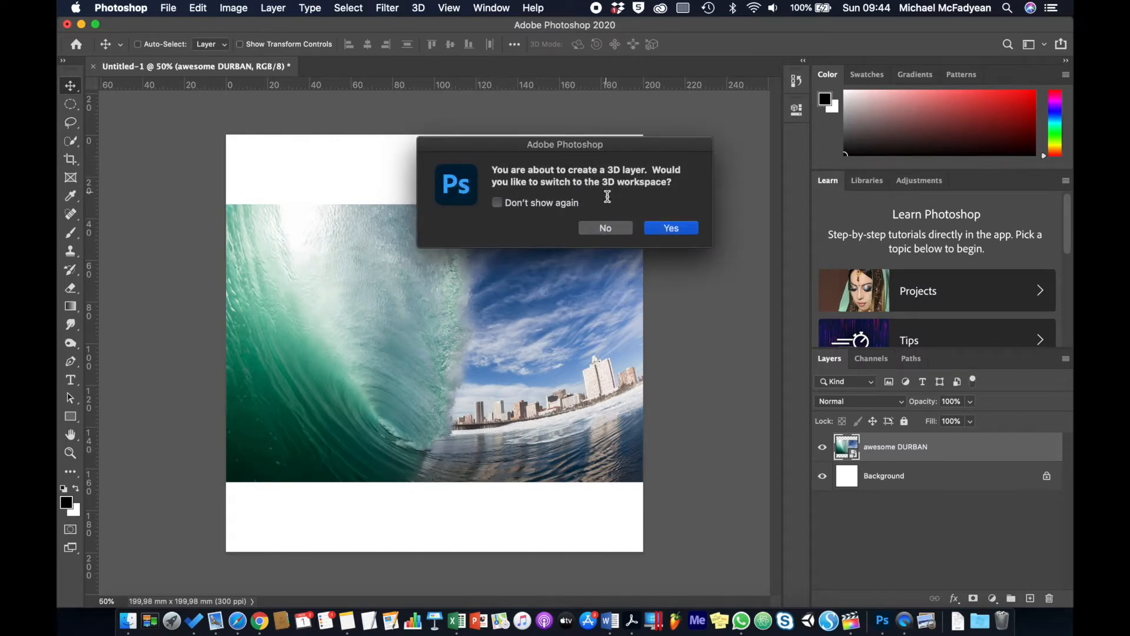
{"action": "left_click", "coordinate": [670, 228]}
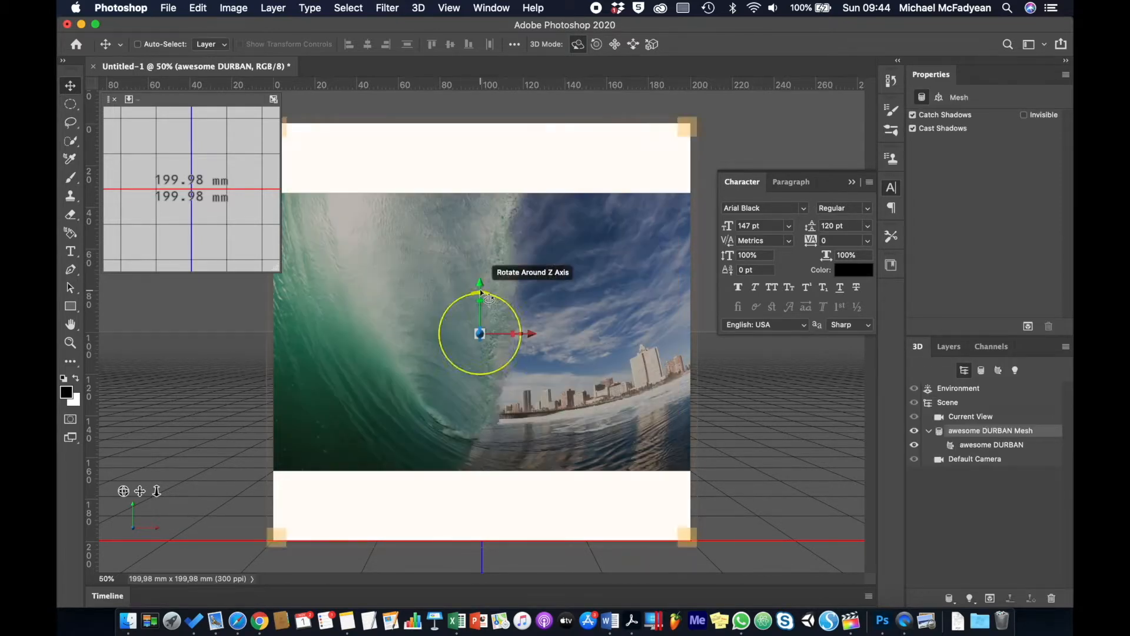
Nudge the postcard vertically and rotate it so it tilts across the canvas.
{"action": "left_click_drag", "start_coordinate": [480, 285], "coordinate": [464, 209]}
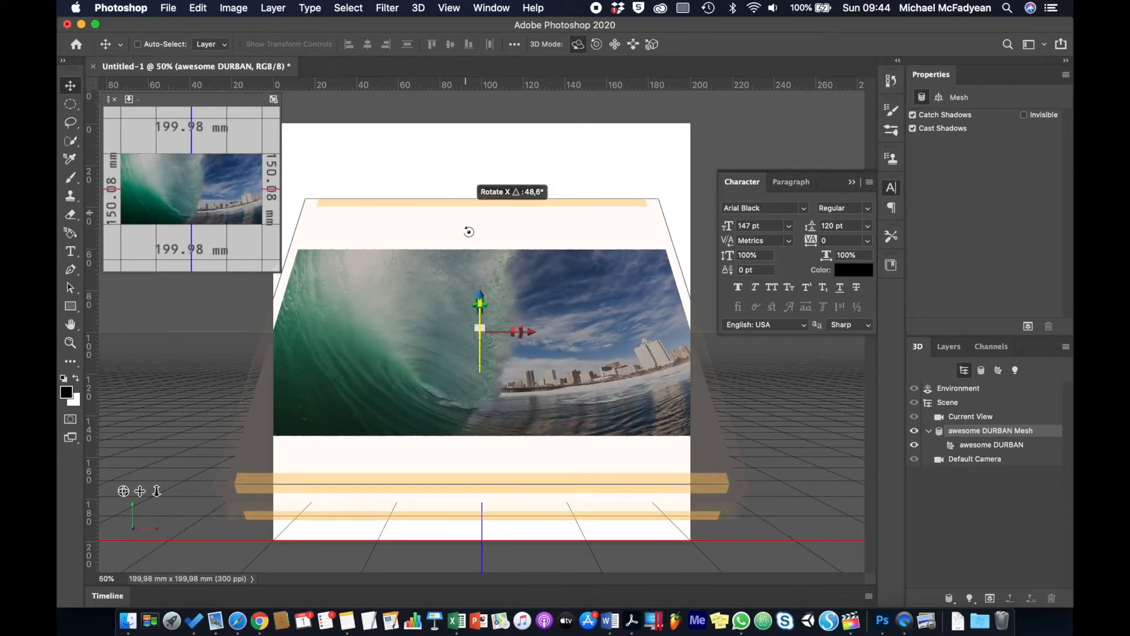
{"action": "left_click_drag", "start_coordinate": [488, 305], "coordinate": [613, 156]}
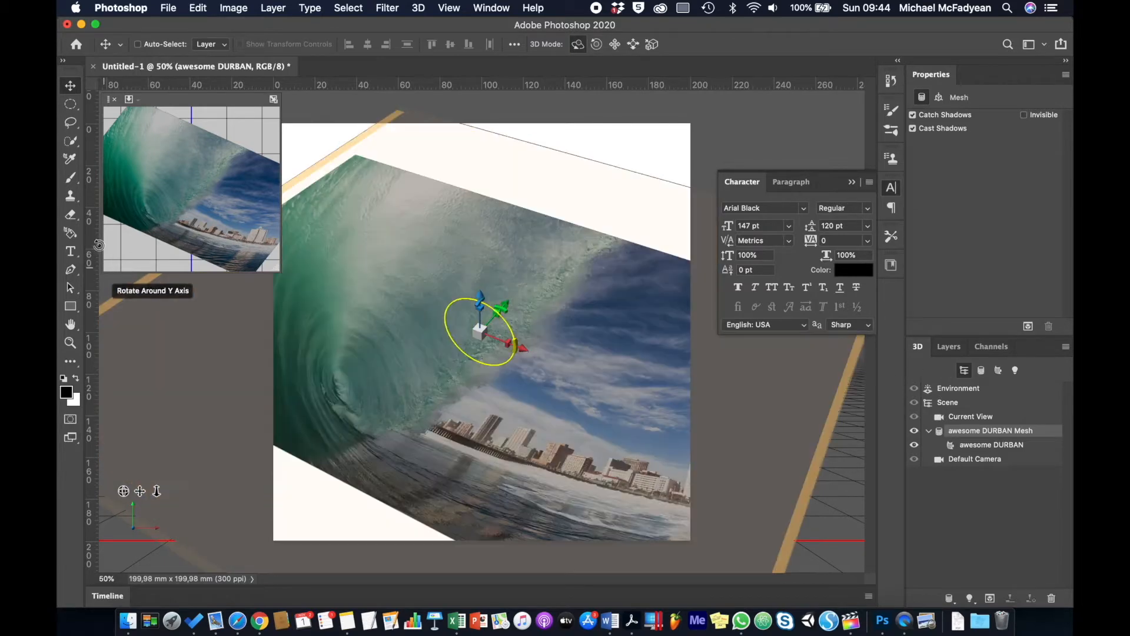
{"action": "left_click", "coordinate": [73, 254]}
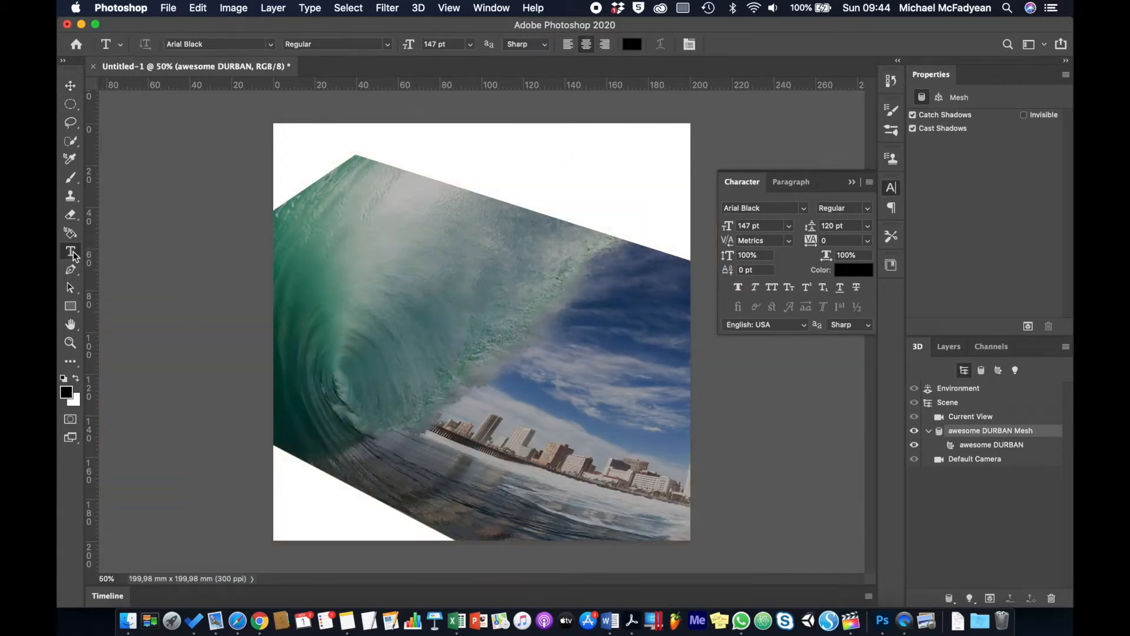
Type SURF and city on two lines, shrinking city to 92 pt with tighter leading.
{"action": "left_click", "coordinate": [359, 270]}
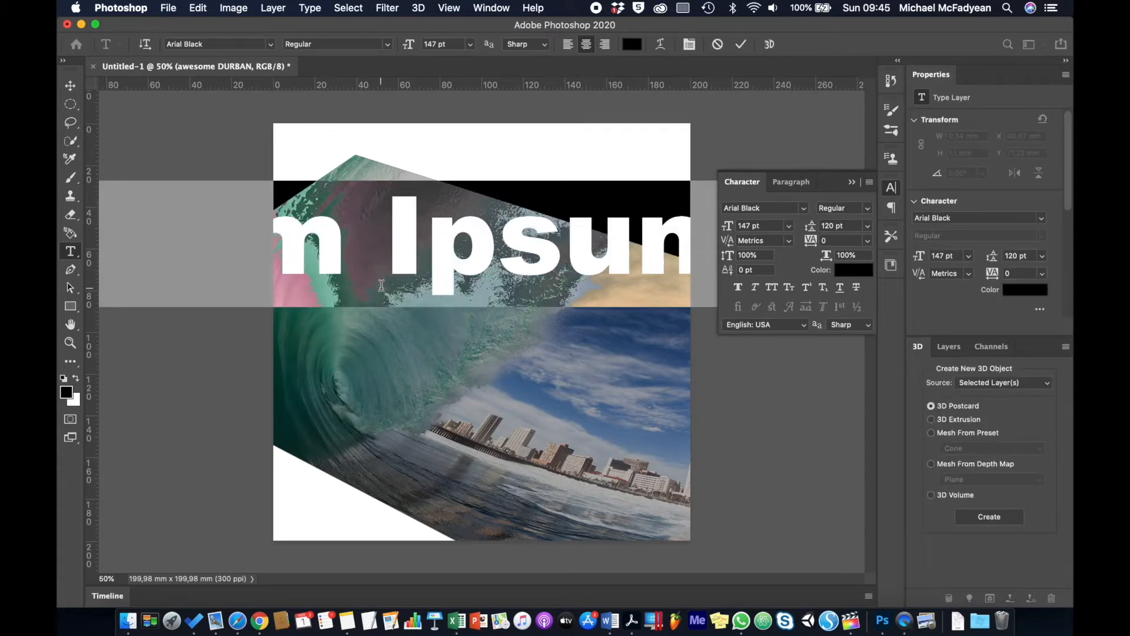
{"action": "type", "text": "SURF"}
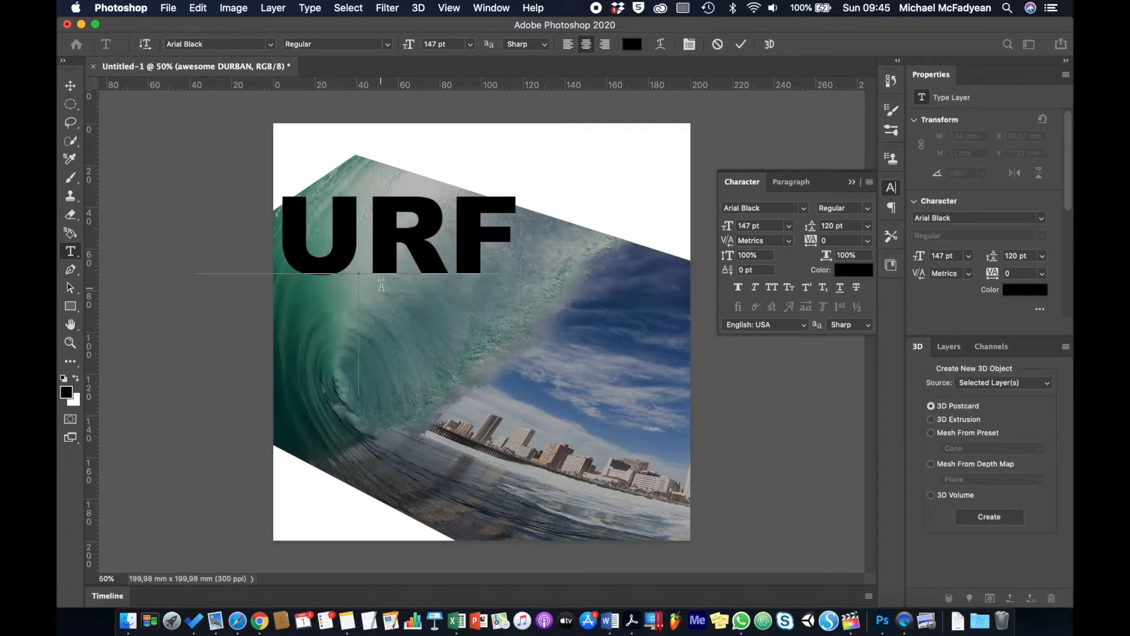
{"action": "type", "text": "city"}
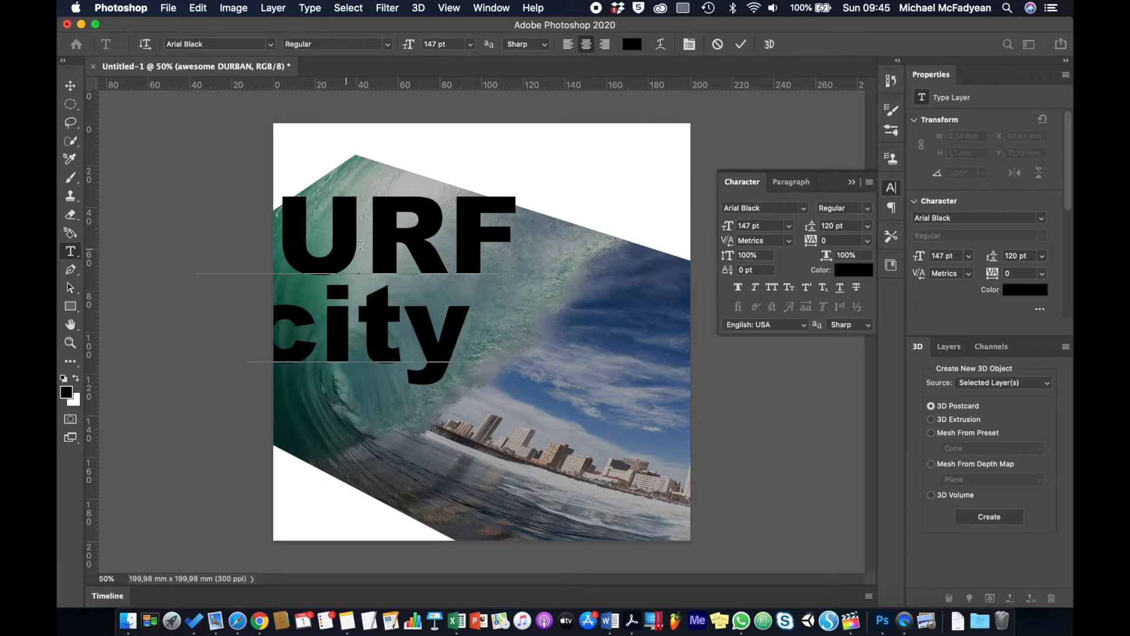
{"action": "double_click", "coordinate": [355, 319]}
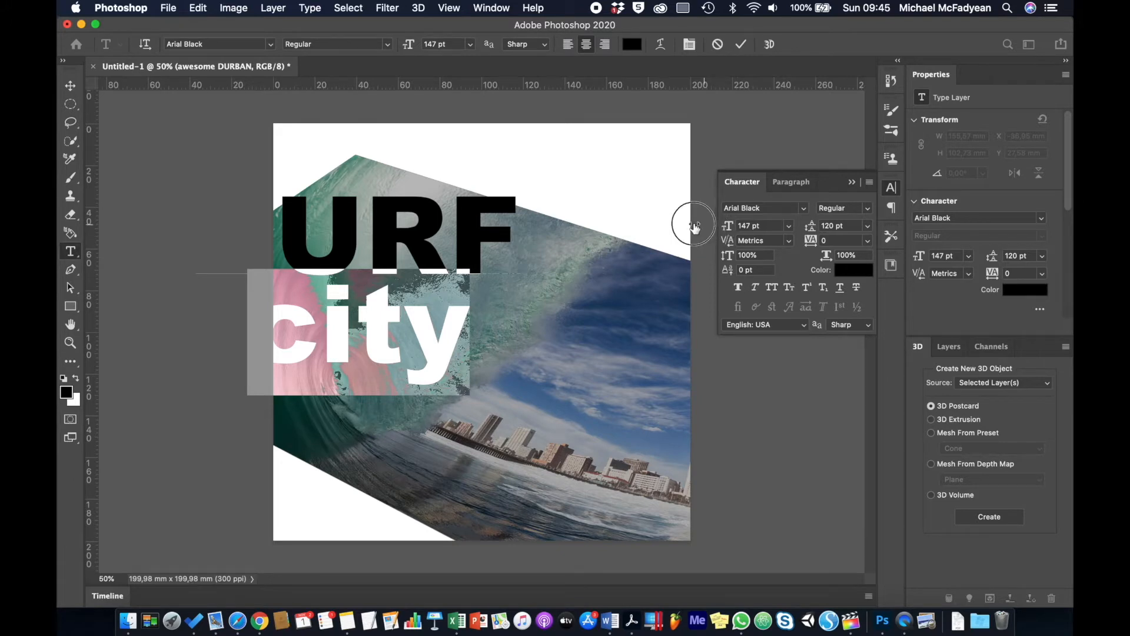
{"action": "left_click_drag", "start_coordinate": [687, 227], "coordinate": [698, 228]}
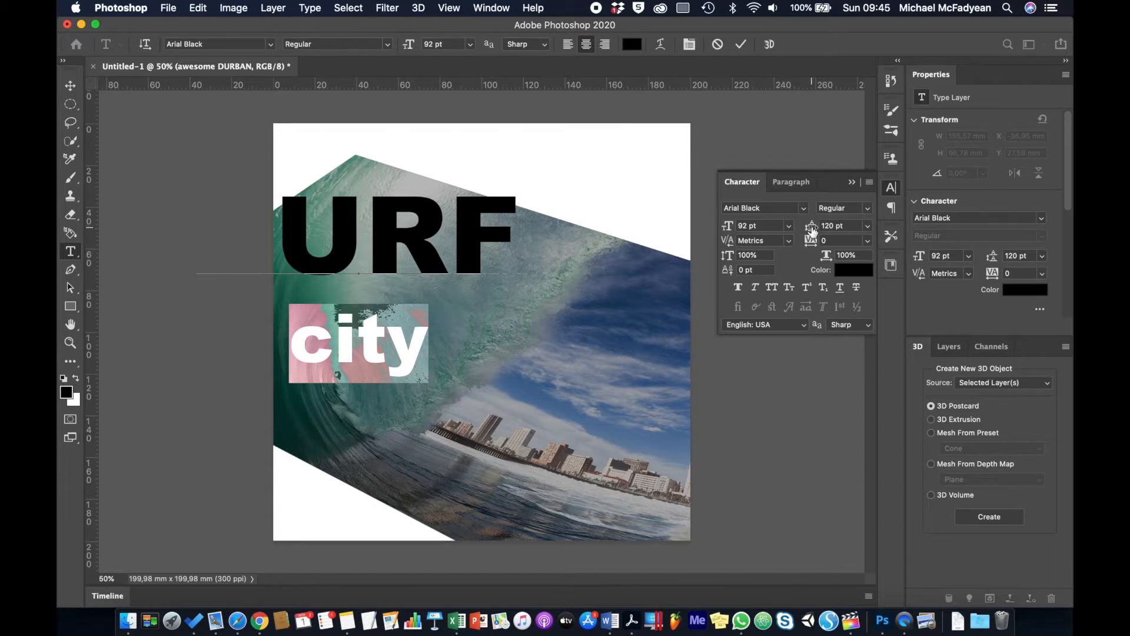
{"action": "left_click_drag", "start_coordinate": [812, 229], "coordinate": [787, 226]}
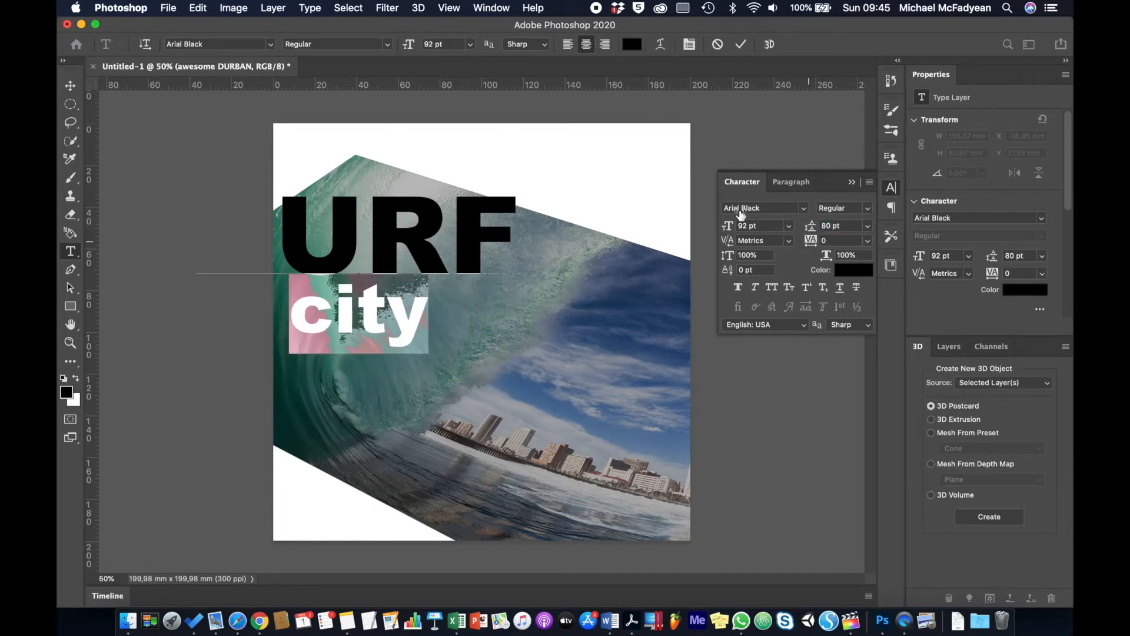
Set city in Arial Regular and widen its tracking to 640.
{"action": "left_click", "coordinate": [272, 45]}
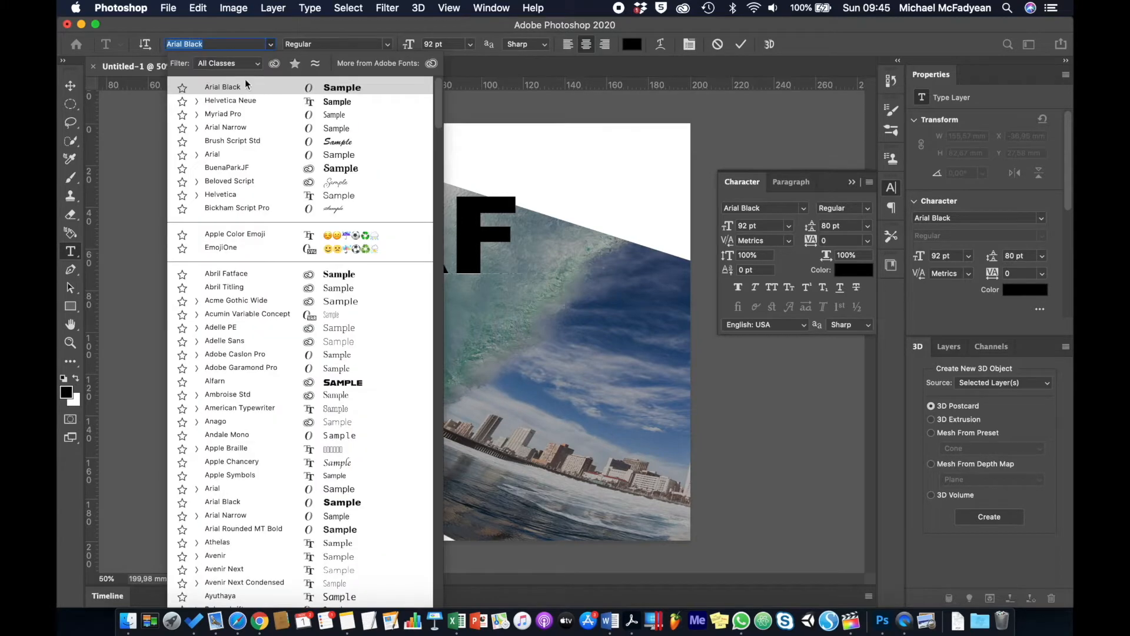
{"action": "left_click", "coordinate": [197, 155]}
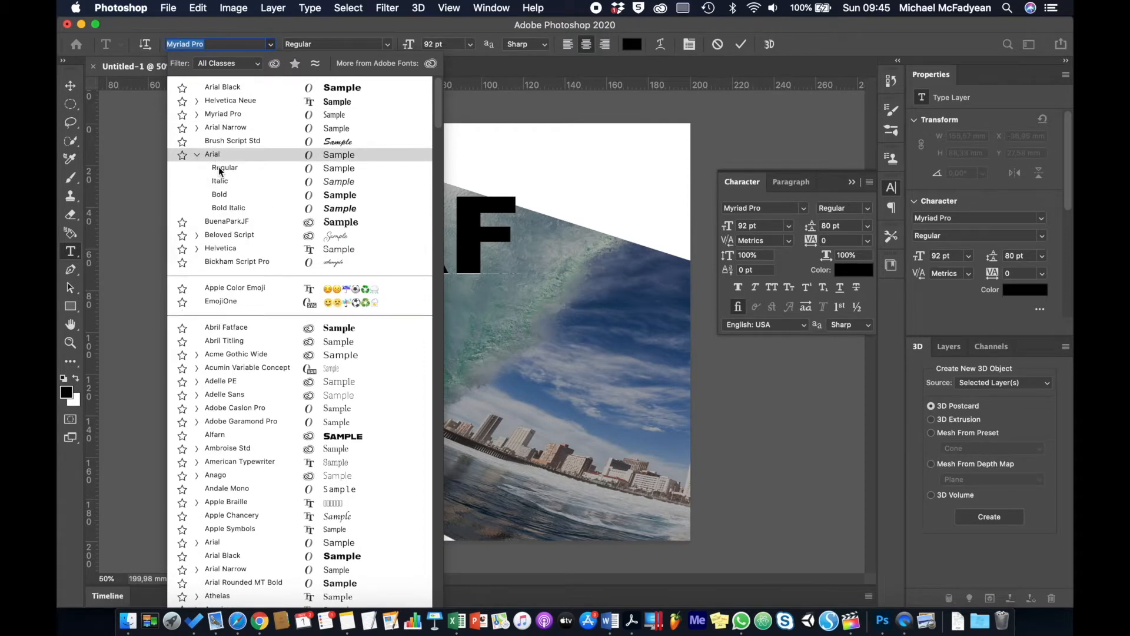
{"action": "left_click", "coordinate": [218, 167]}
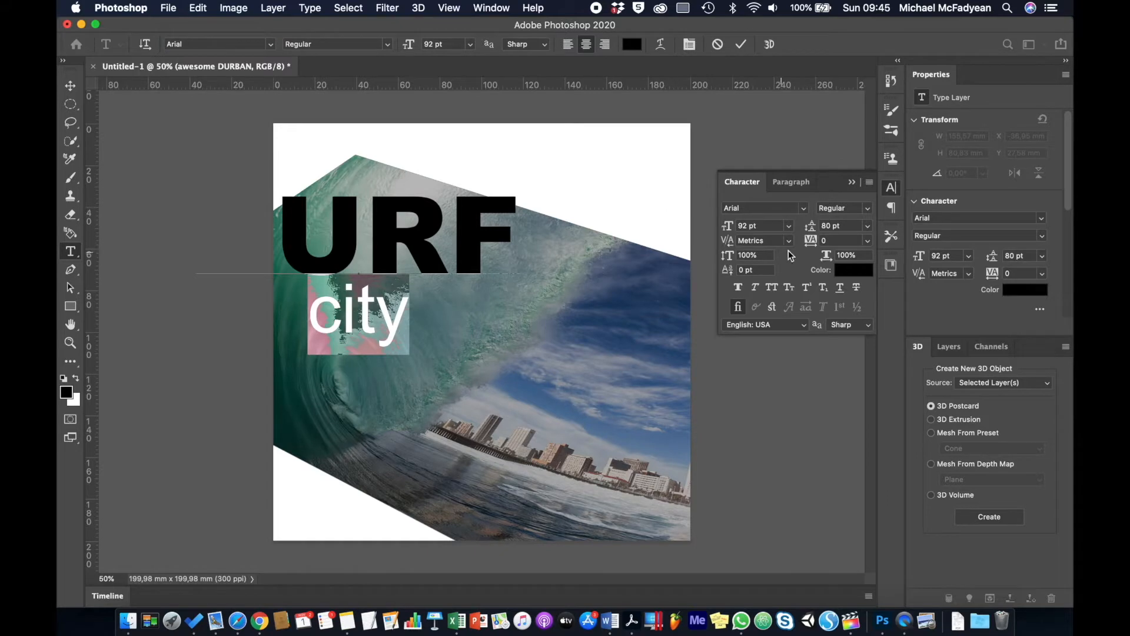
{"action": "left_click_drag", "start_coordinate": [811, 244], "coordinate": [831, 240]}
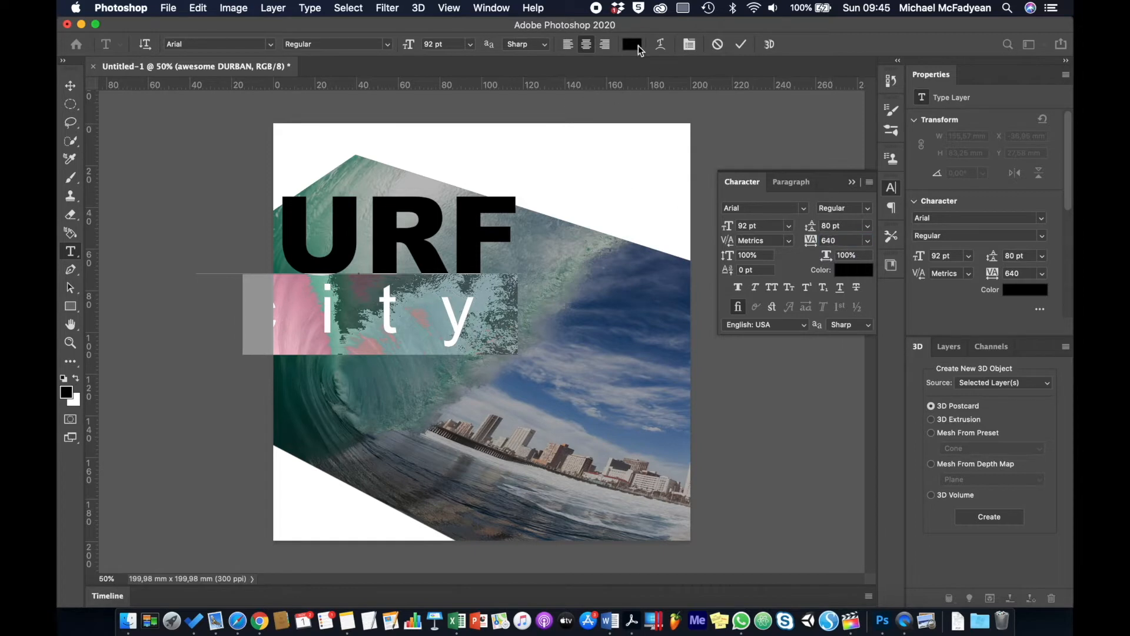
Colour city a pale teal sampled from the wave photo.
{"action": "left_click", "coordinate": [638, 46]}
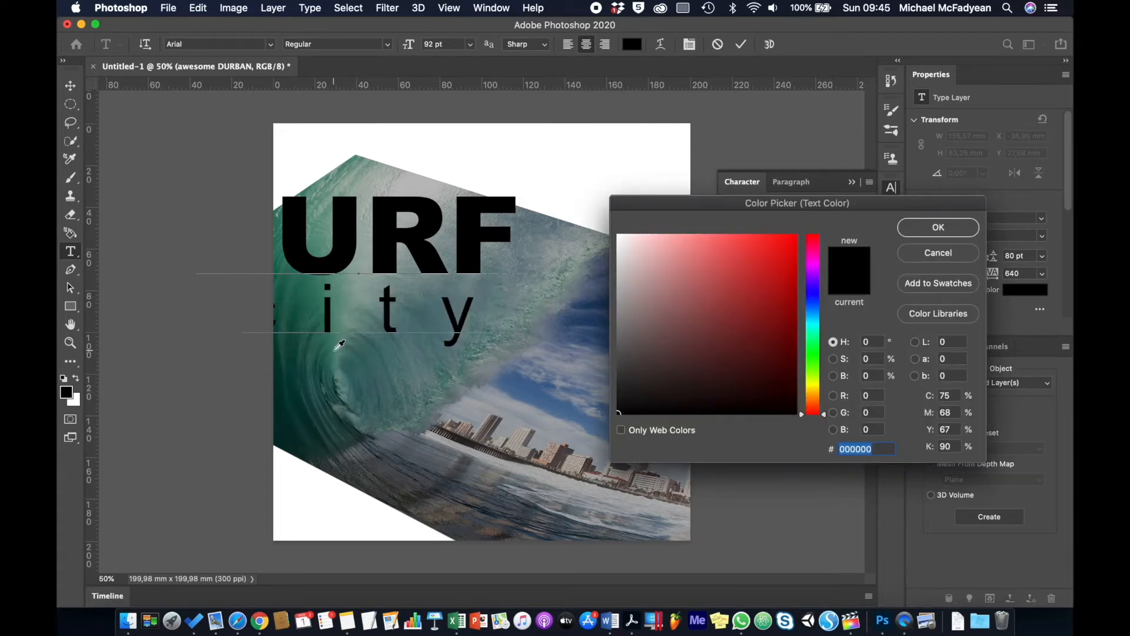
{"action": "left_click", "coordinate": [342, 289]}
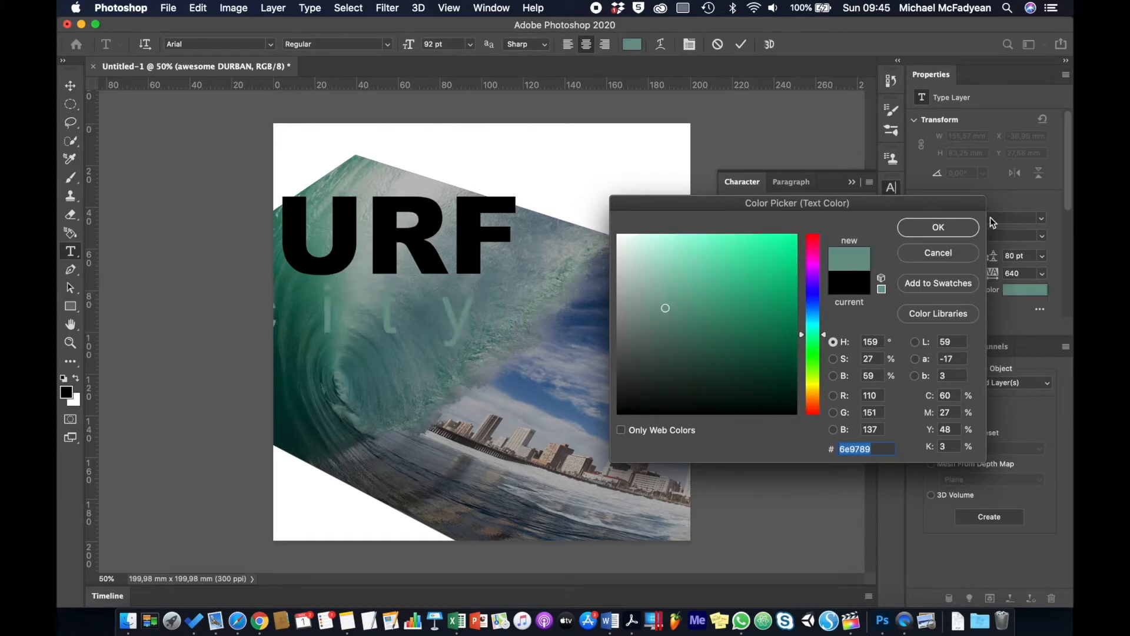
{"action": "left_click", "coordinate": [941, 233]}
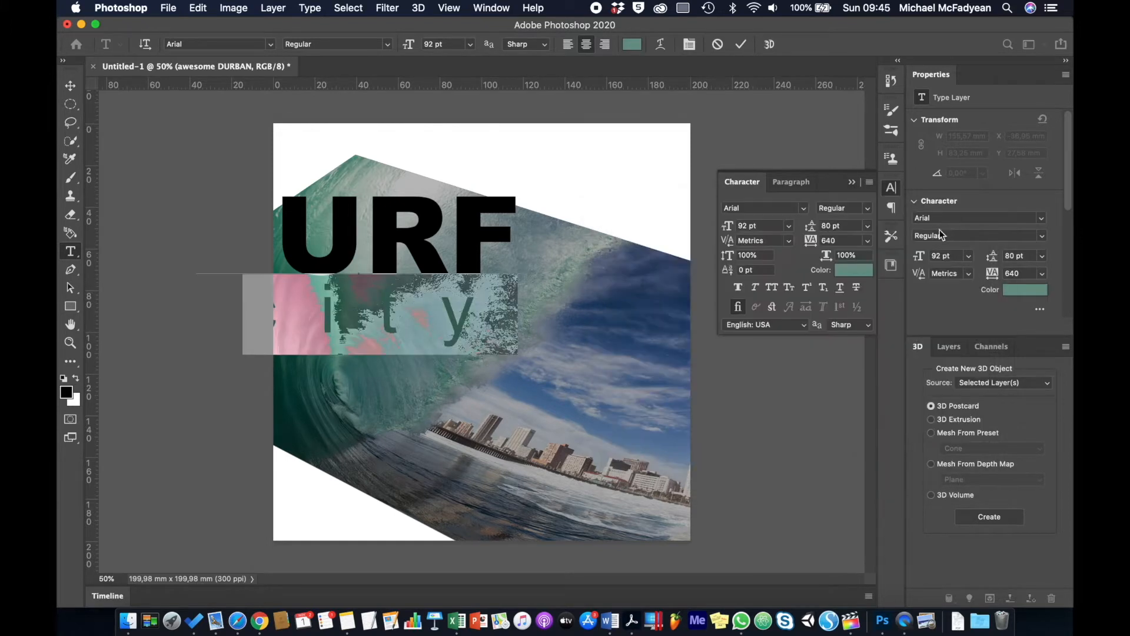
{"action": "left_click", "coordinate": [448, 215]}
Recolour SURF to the muted sky blue #4c6f96 and commit the text.
{"action": "double_click", "coordinate": [446, 215]}
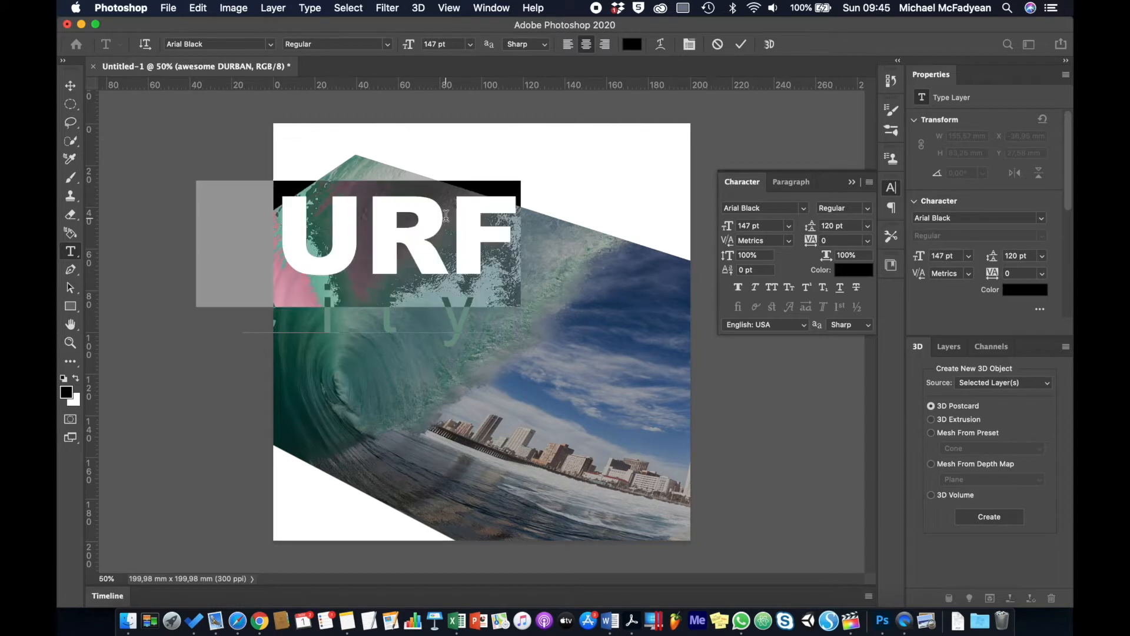
{"action": "left_click", "coordinate": [633, 46]}
{"action": "left_click", "coordinate": [544, 399]}
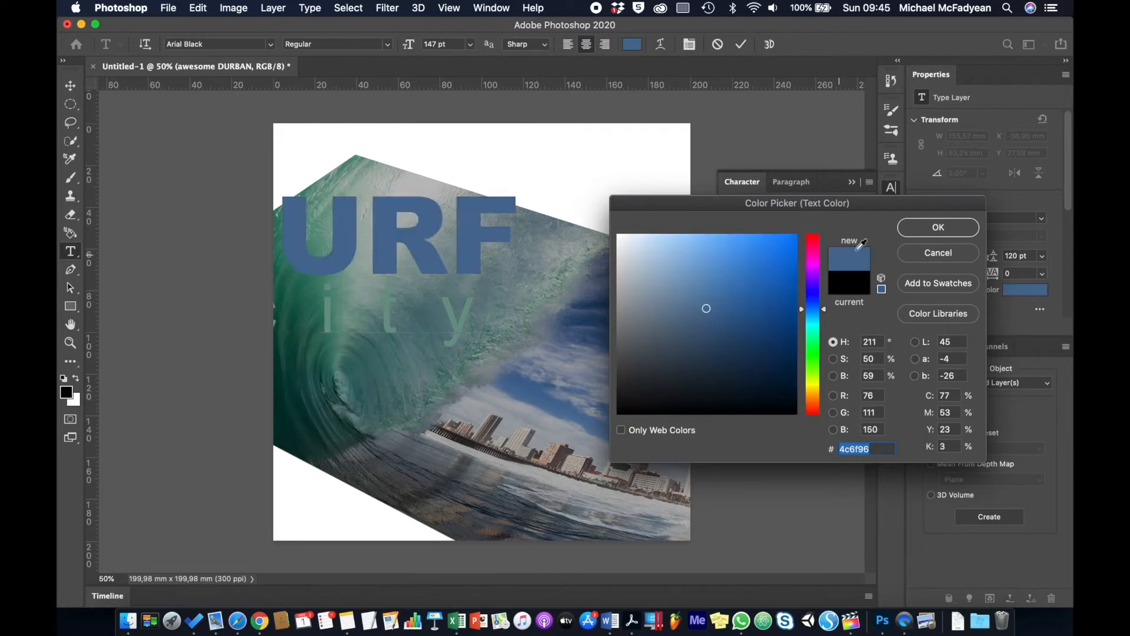
{"action": "left_click", "coordinate": [914, 232]}
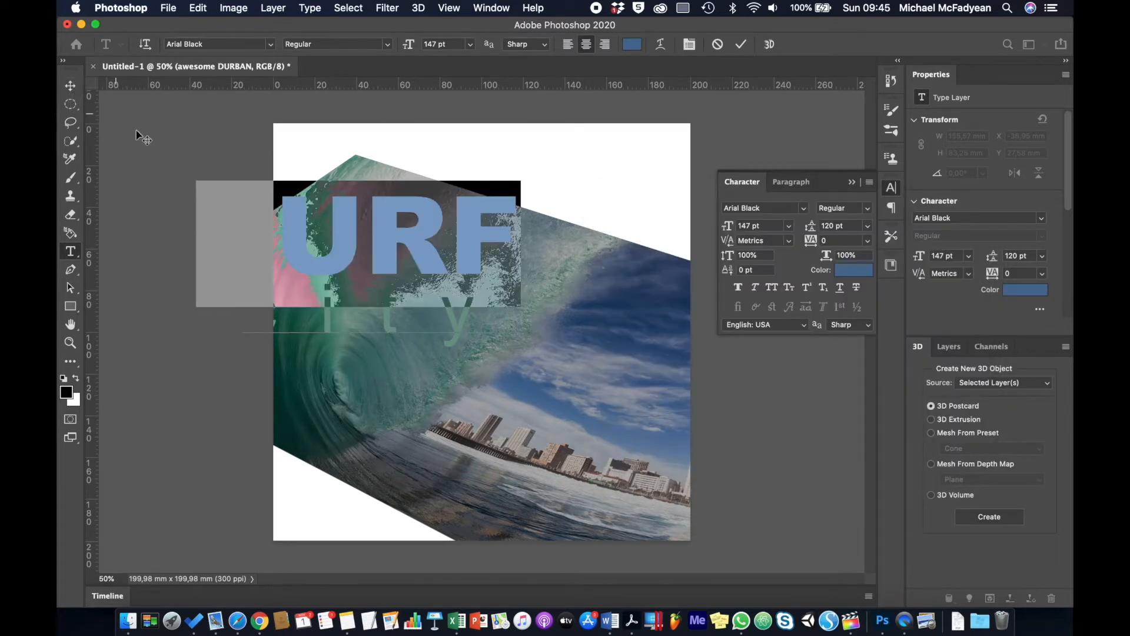
{"action": "left_click", "coordinate": [72, 87]}
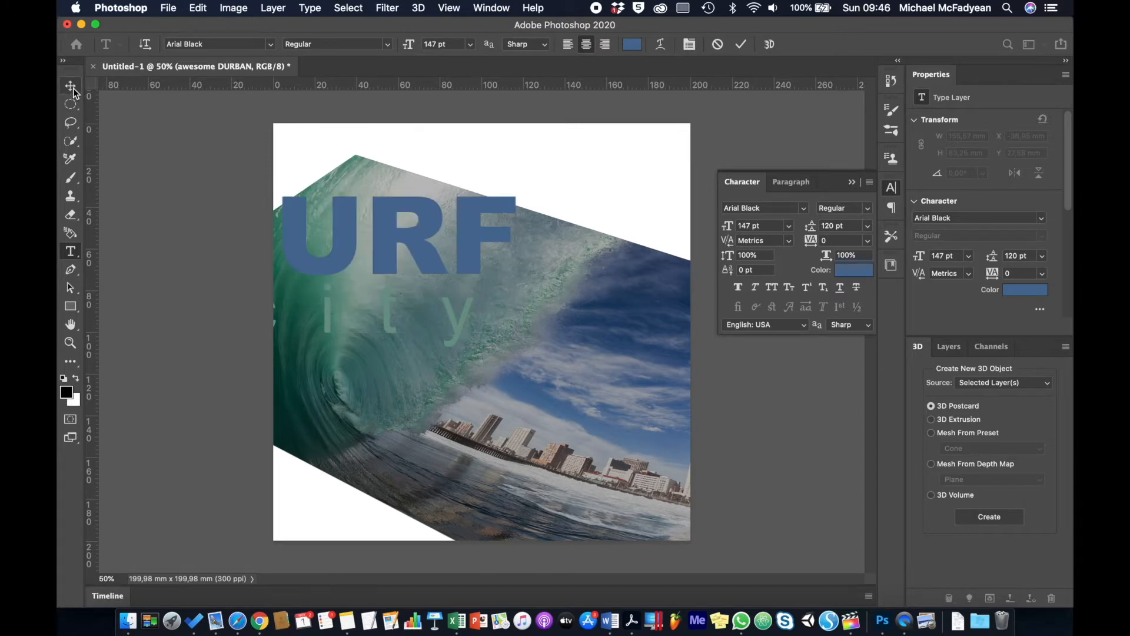
Centre the SURF city text and give it a 12 px white stroke.
{"action": "left_click_drag", "start_coordinate": [348, 226], "coordinate": [465, 278]}
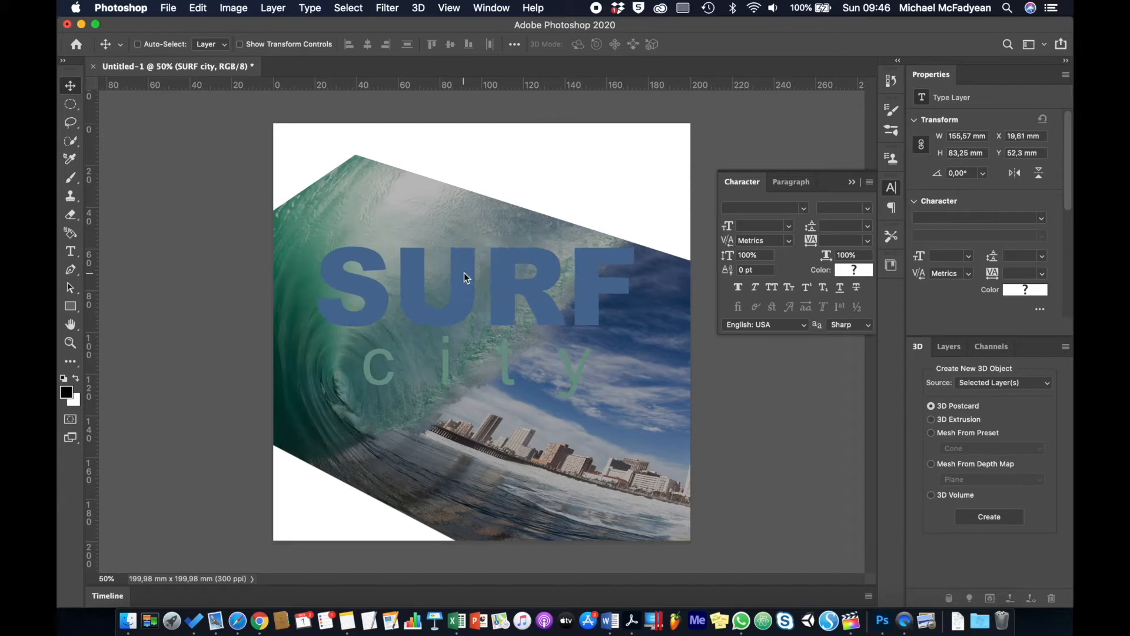
{"action": "left_click", "coordinate": [948, 348]}
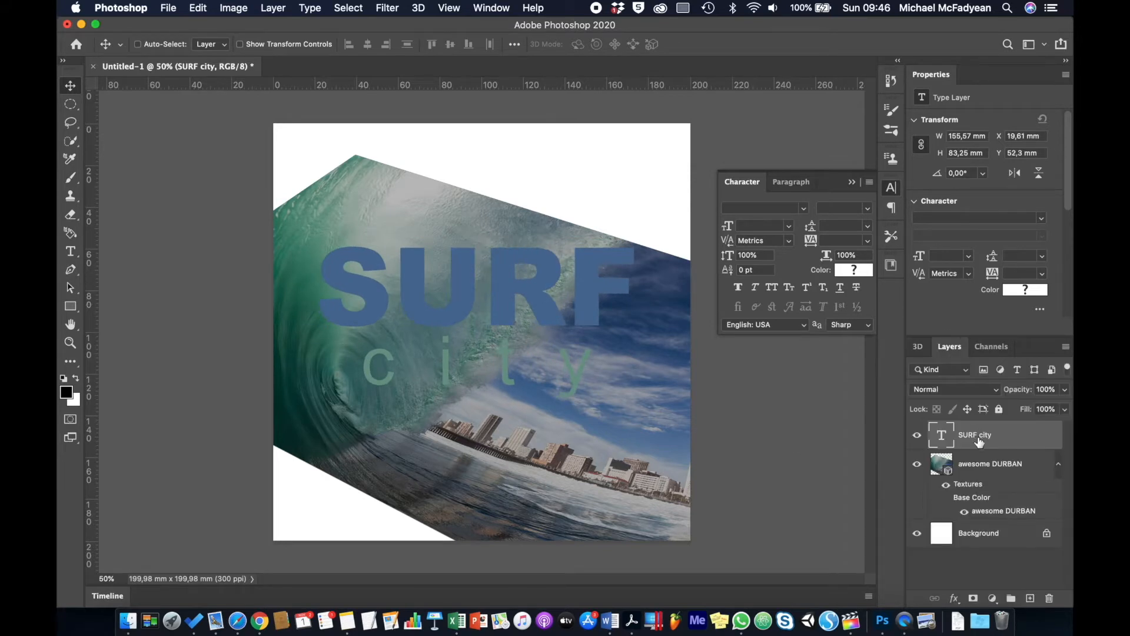
{"action": "left_click", "coordinate": [955, 598]}
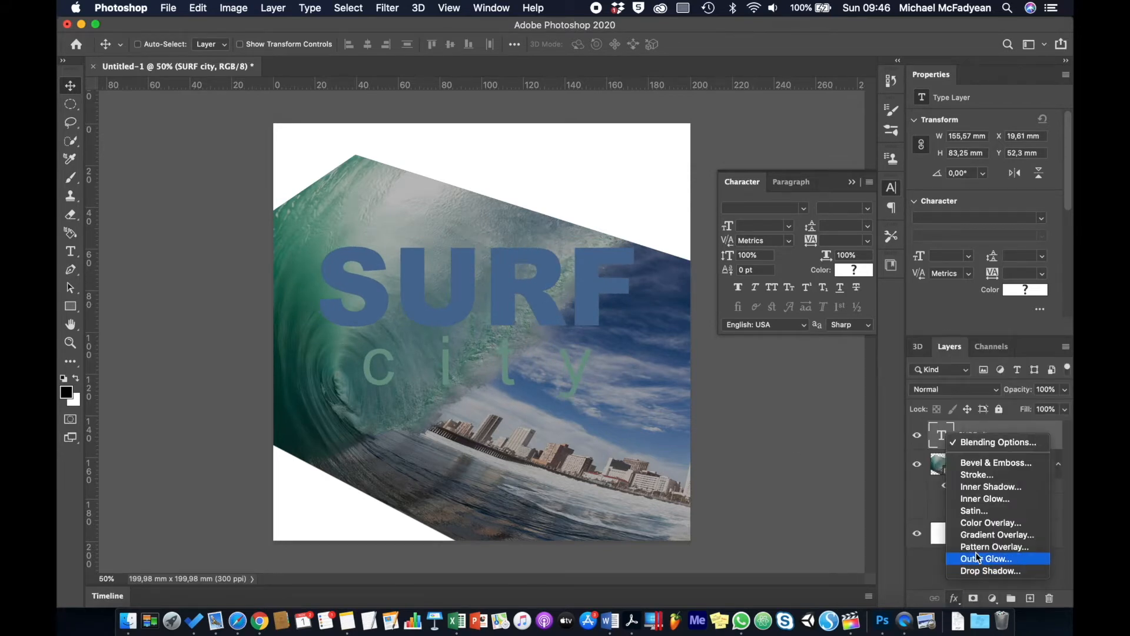
{"action": "left_click", "coordinate": [997, 475]}
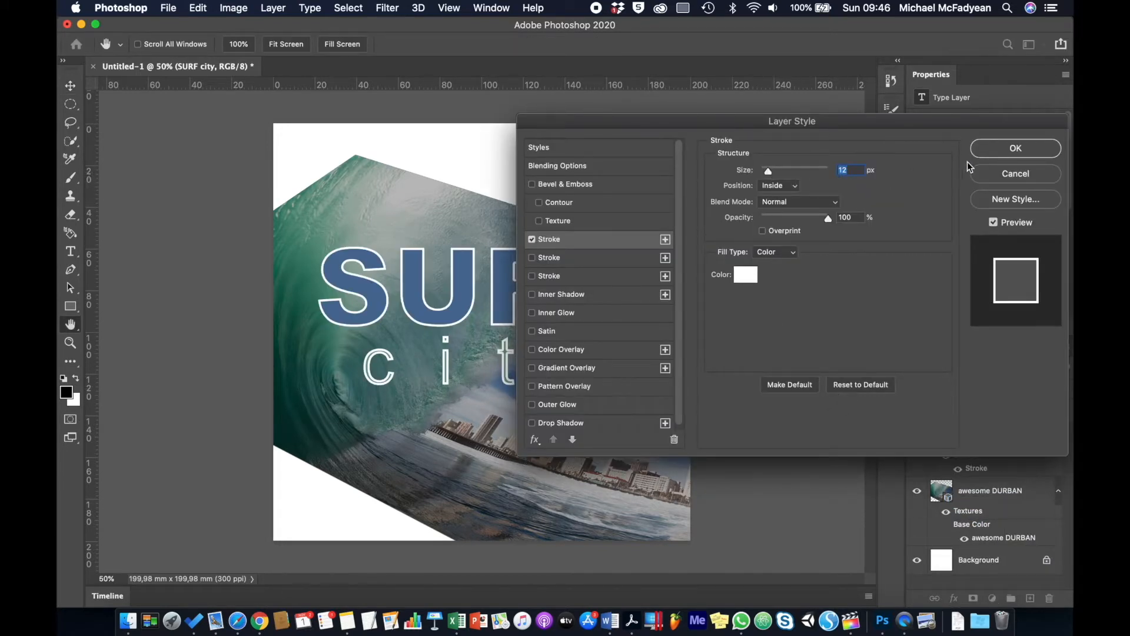
{"action": "left_click", "coordinate": [980, 152]}
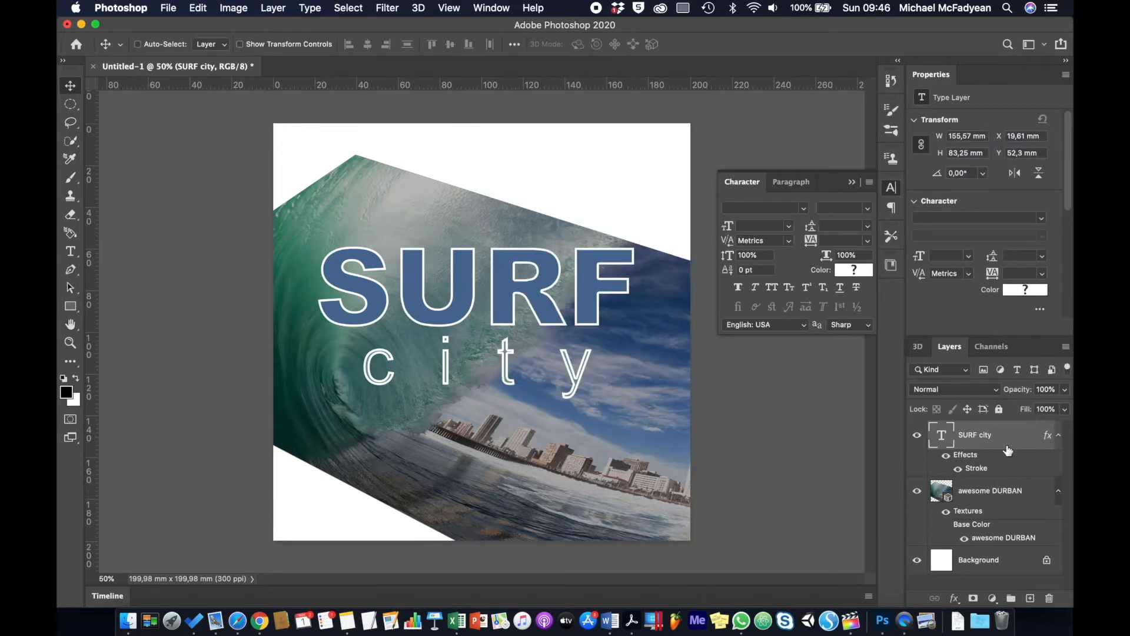
Change the stroke's position to Outside.
{"action": "double_click", "coordinate": [977, 471]}
{"action": "left_click", "coordinate": [831, 203]}
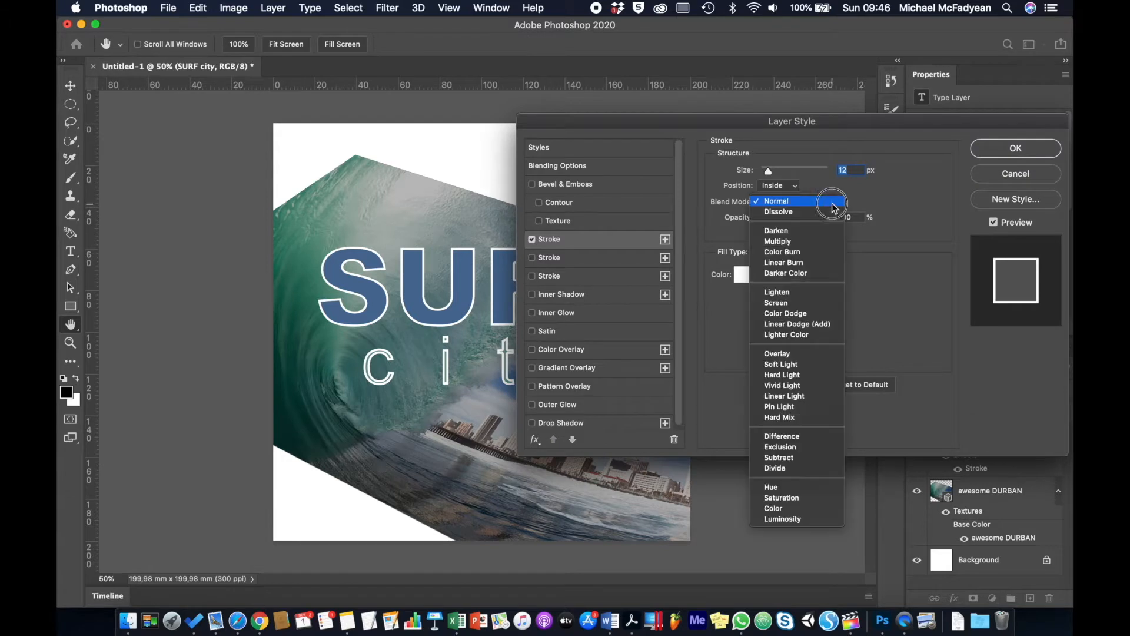
{"action": "left_click", "coordinate": [867, 196]}
{"action": "left_click", "coordinate": [782, 186]}
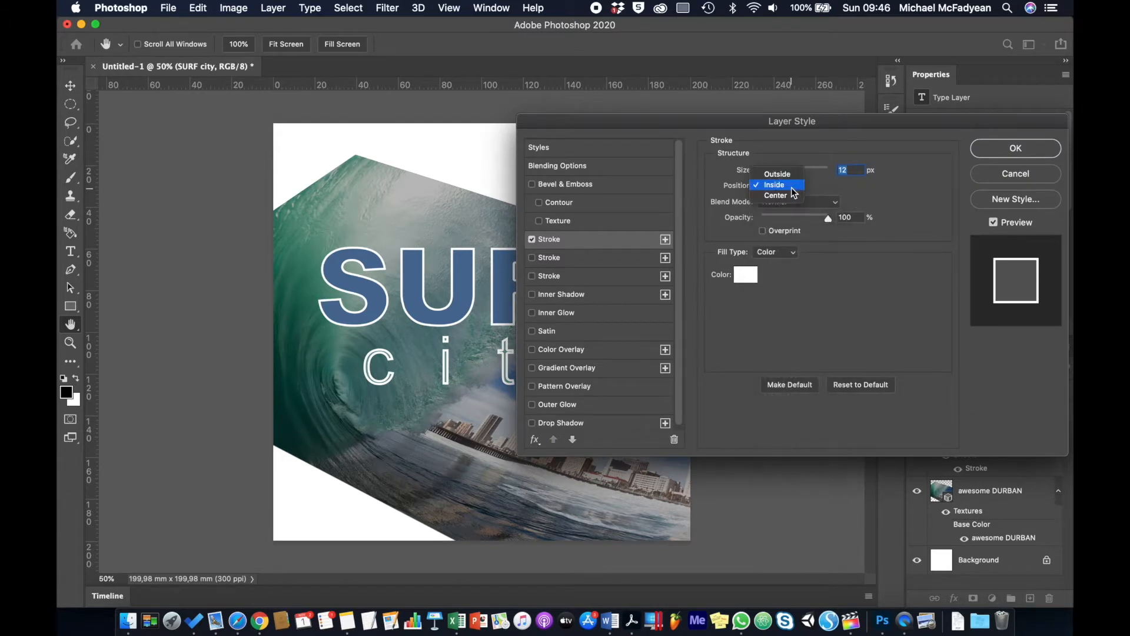
{"action": "left_click", "coordinate": [777, 174]}
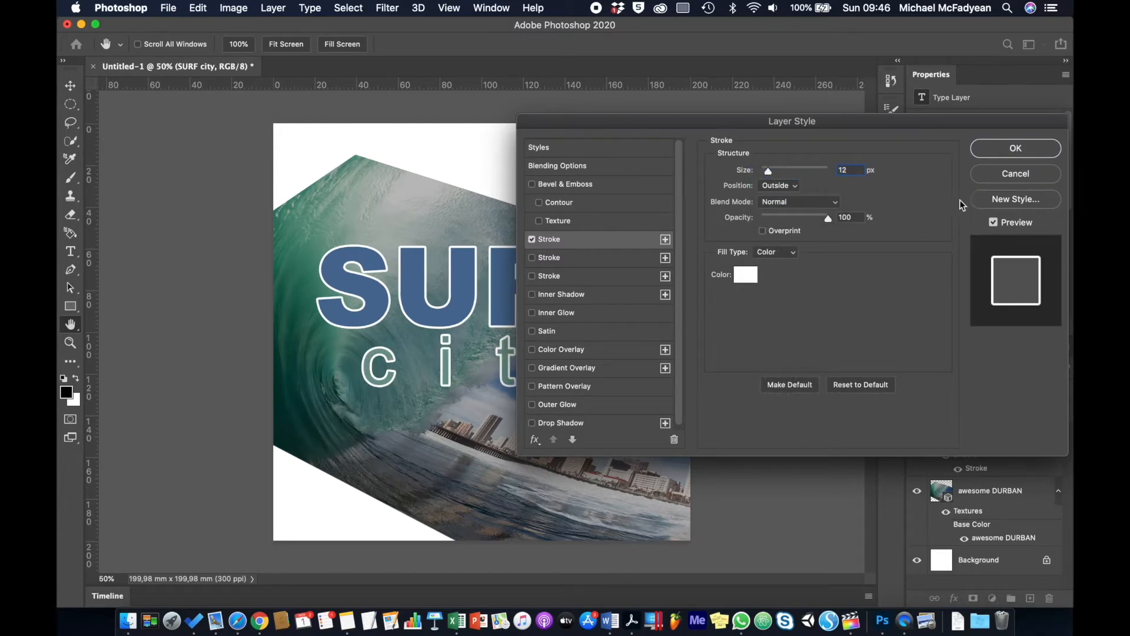
{"action": "left_click", "coordinate": [1021, 154]}
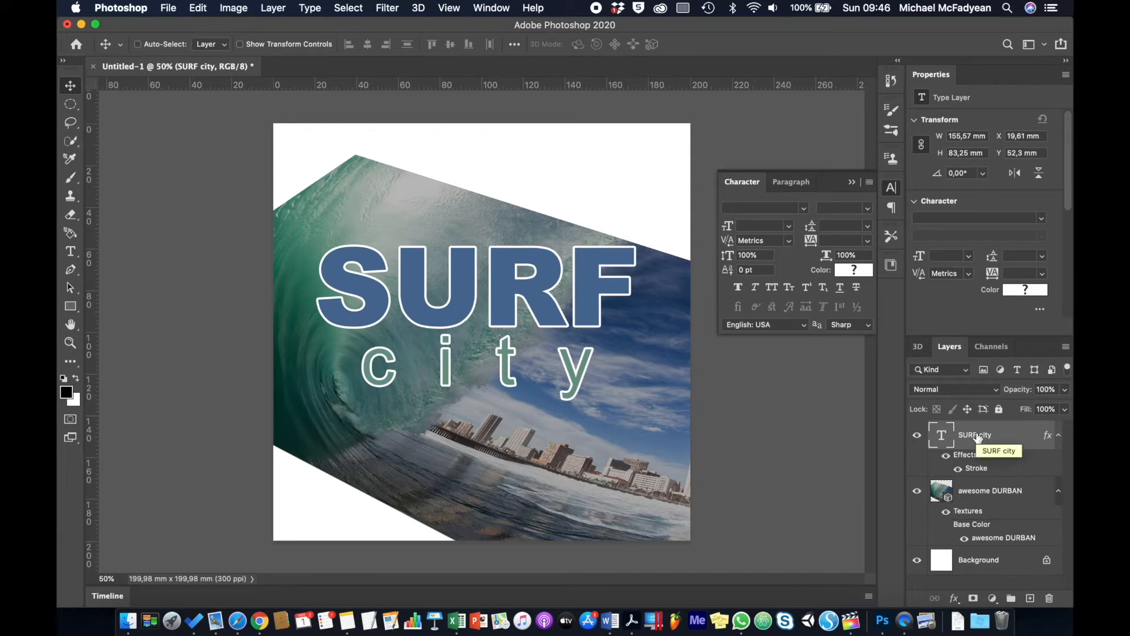
Rasterize the SURF city type, then rasterize its layer style.
{"action": "right_click", "coordinate": [978, 439]}
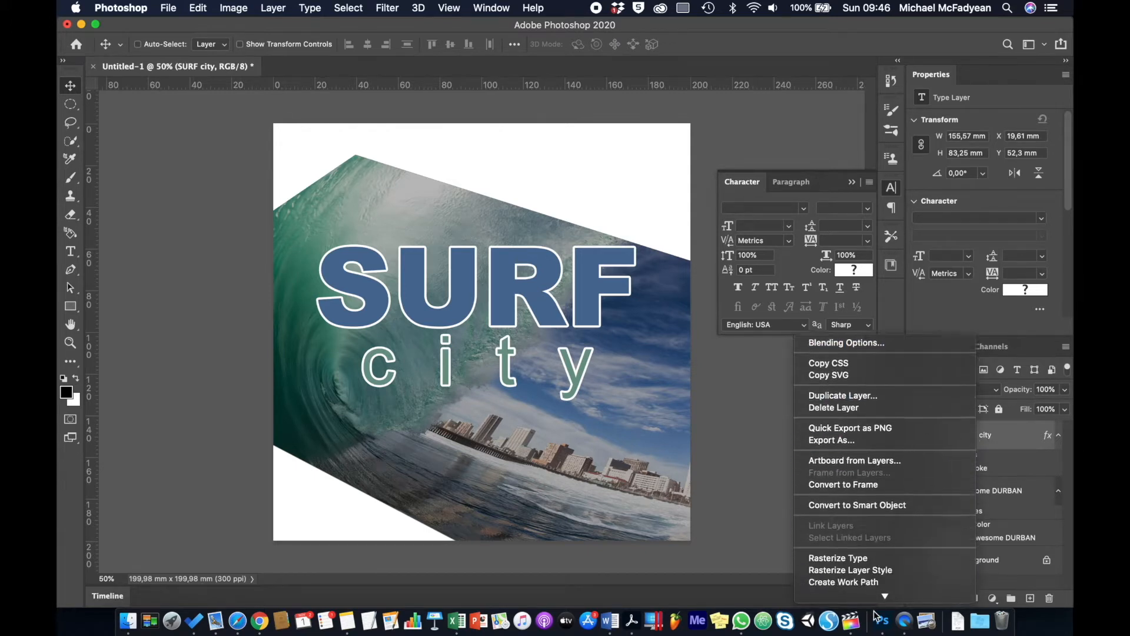
{"action": "left_click", "coordinate": [883, 470]}
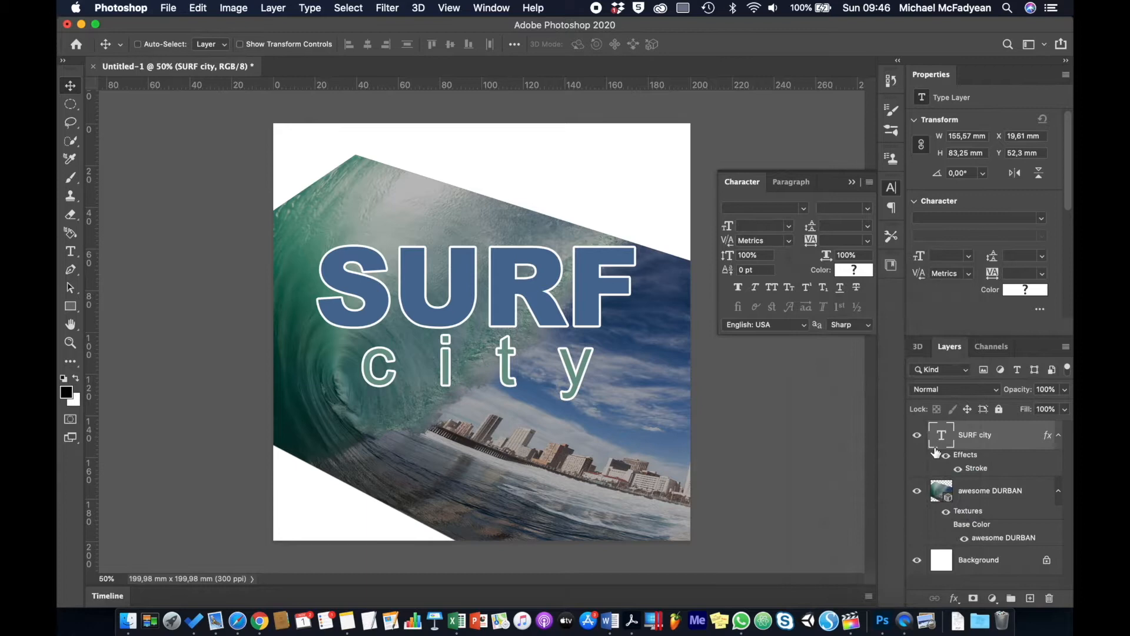
{"action": "right_click", "coordinate": [977, 438]}
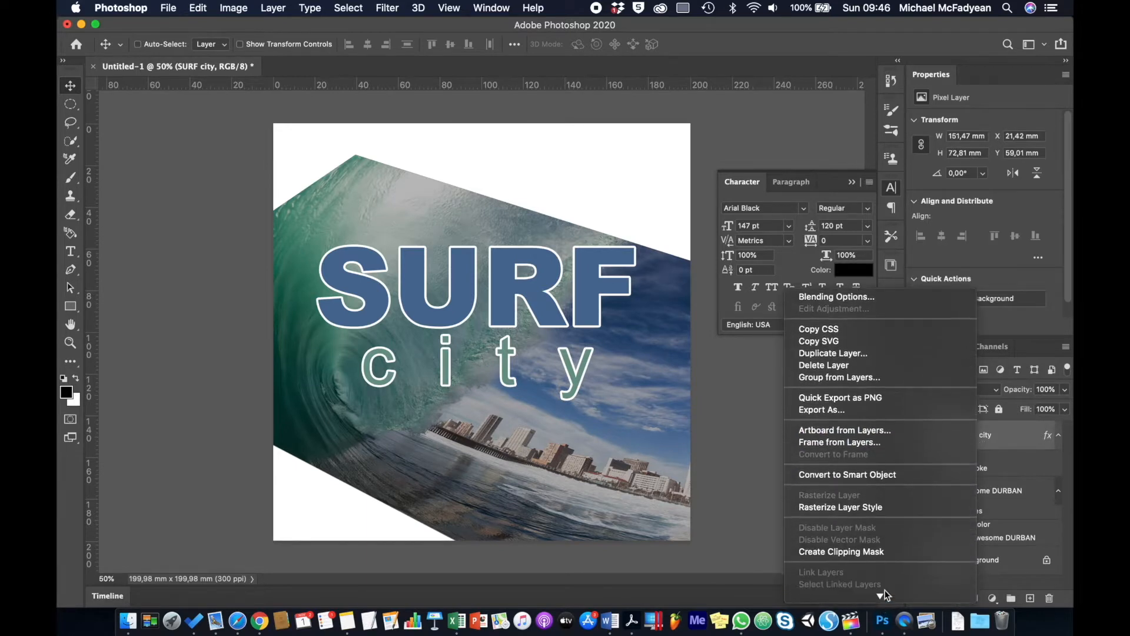
{"action": "left_click", "coordinate": [889, 510]}
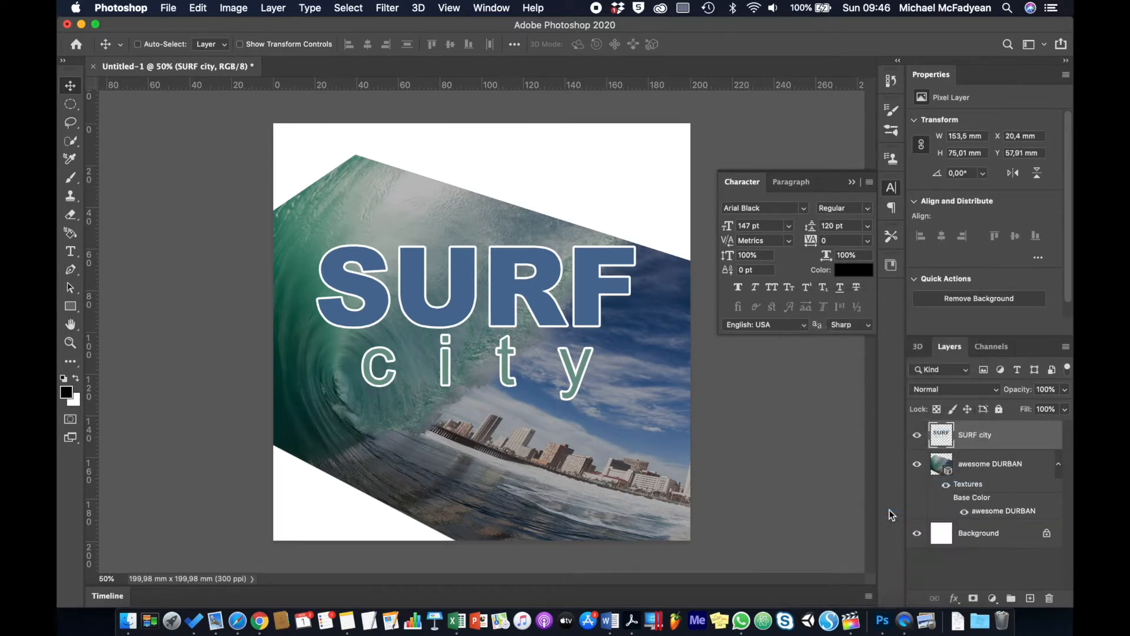
Make a 3D extrusion from the SURF city layer.
{"action": "left_click", "coordinate": [442, 8]}
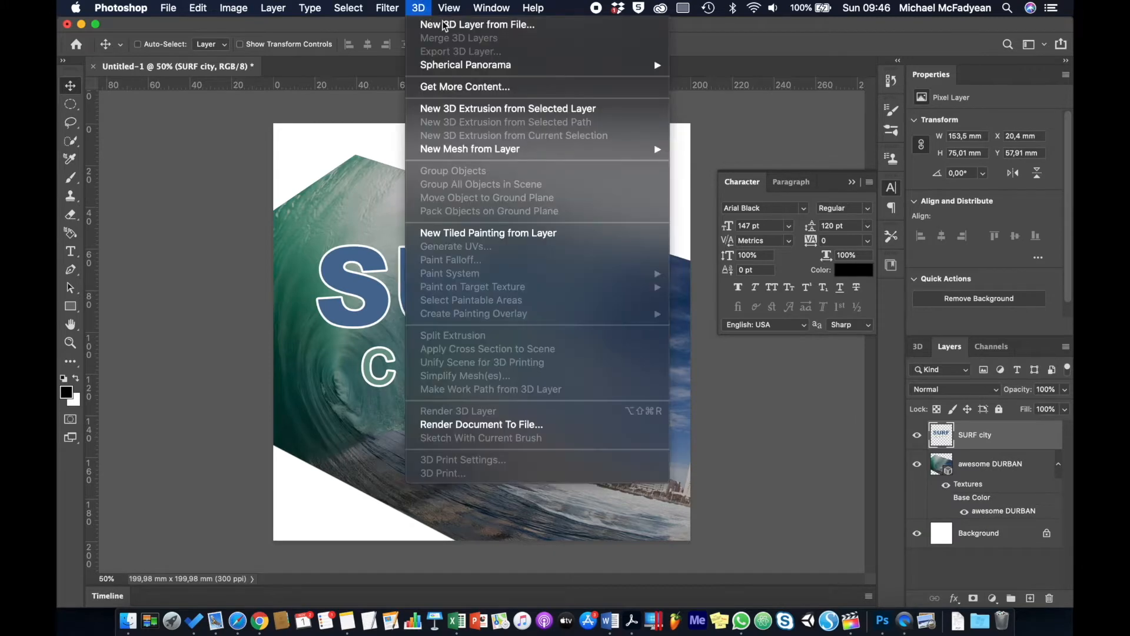
{"action": "mouse_move", "coordinate": [419, 8]}
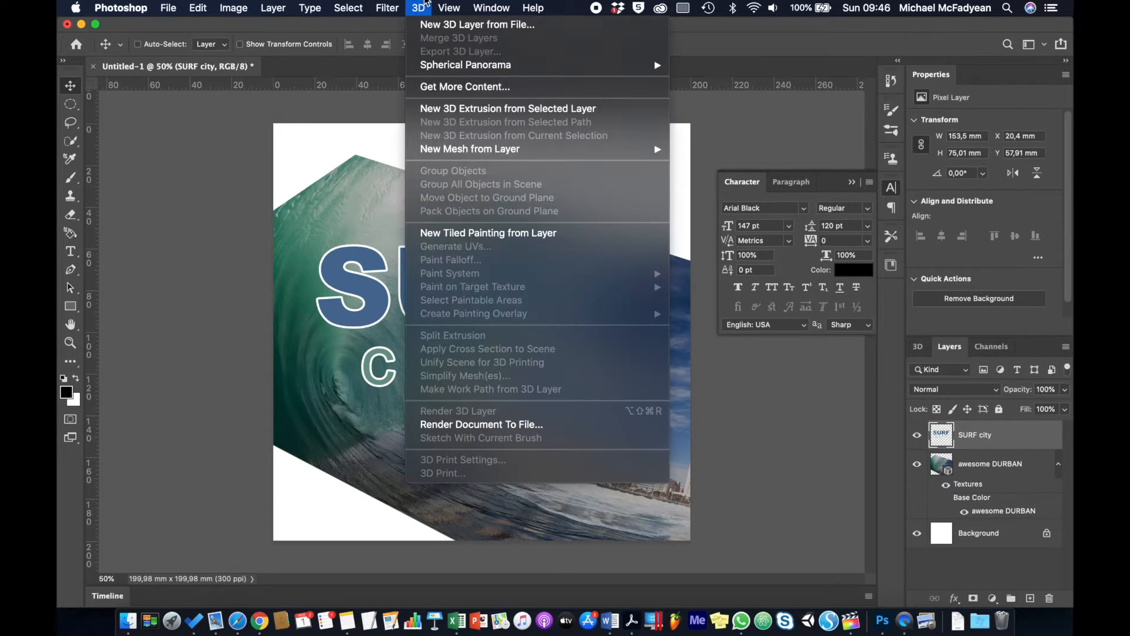
{"action": "left_click", "coordinate": [524, 110]}
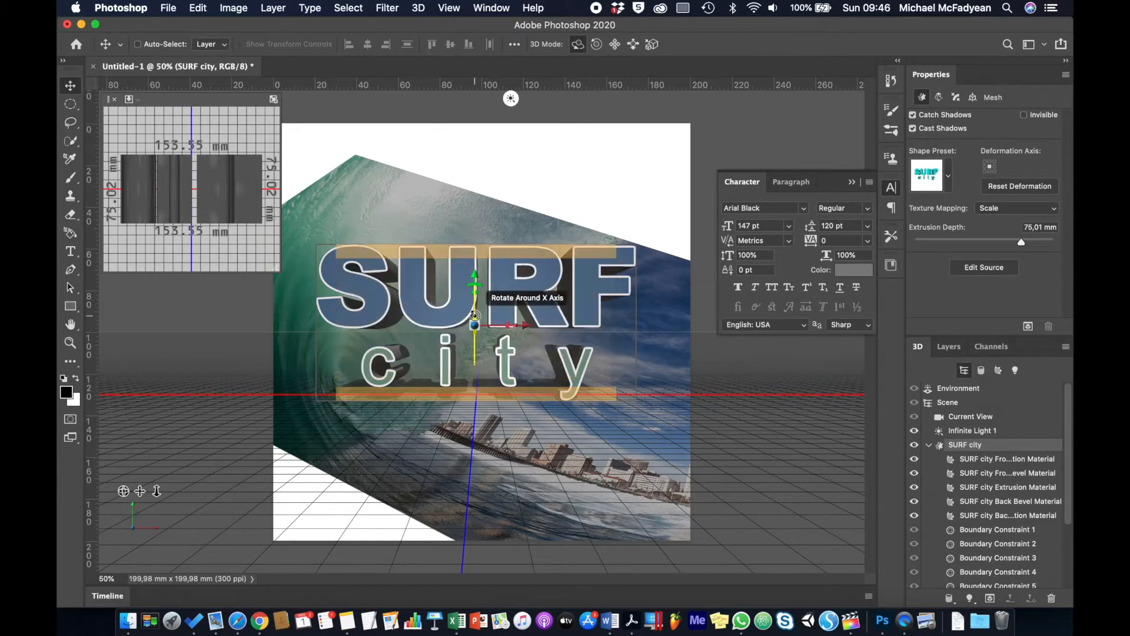
Tilt the 3D text backward, slant it, and reduce extrusion depth to about 24 mm.
{"action": "left_click_drag", "start_coordinate": [475, 316], "coordinate": [469, 257]}
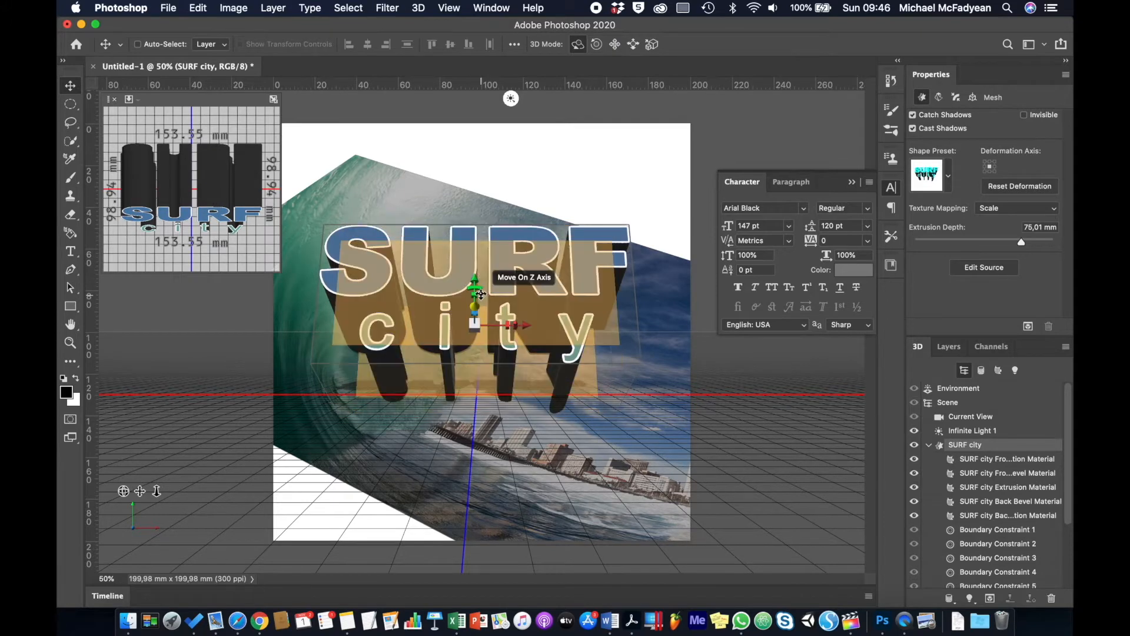
{"action": "left_click_drag", "start_coordinate": [486, 298], "coordinate": [503, 295]}
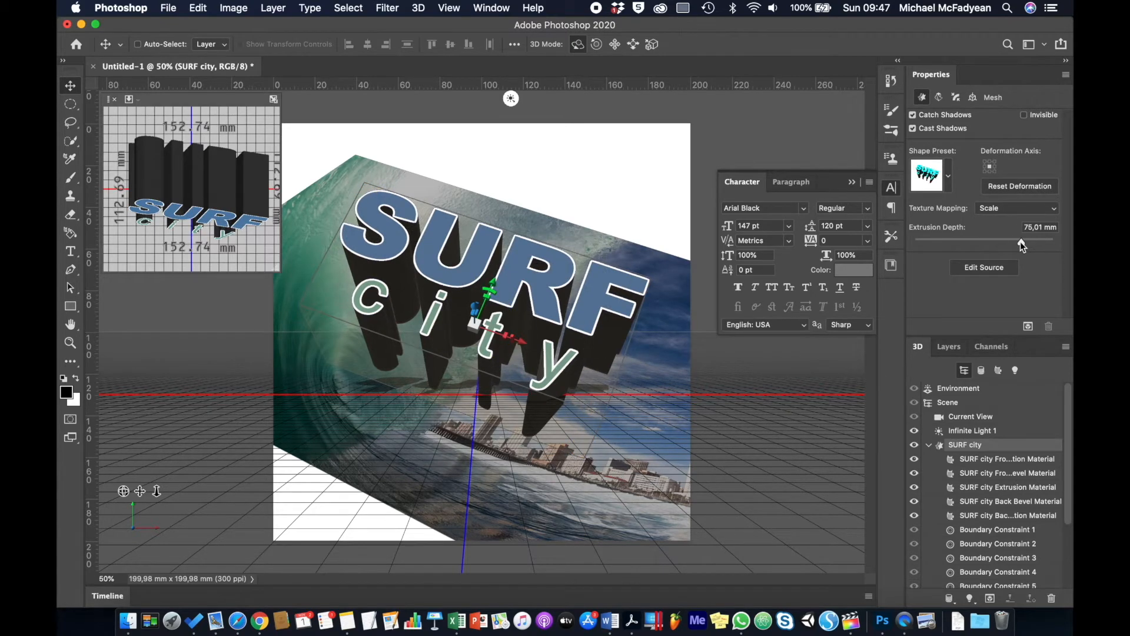
{"action": "left_click_drag", "start_coordinate": [1019, 241], "coordinate": [1002, 242]}
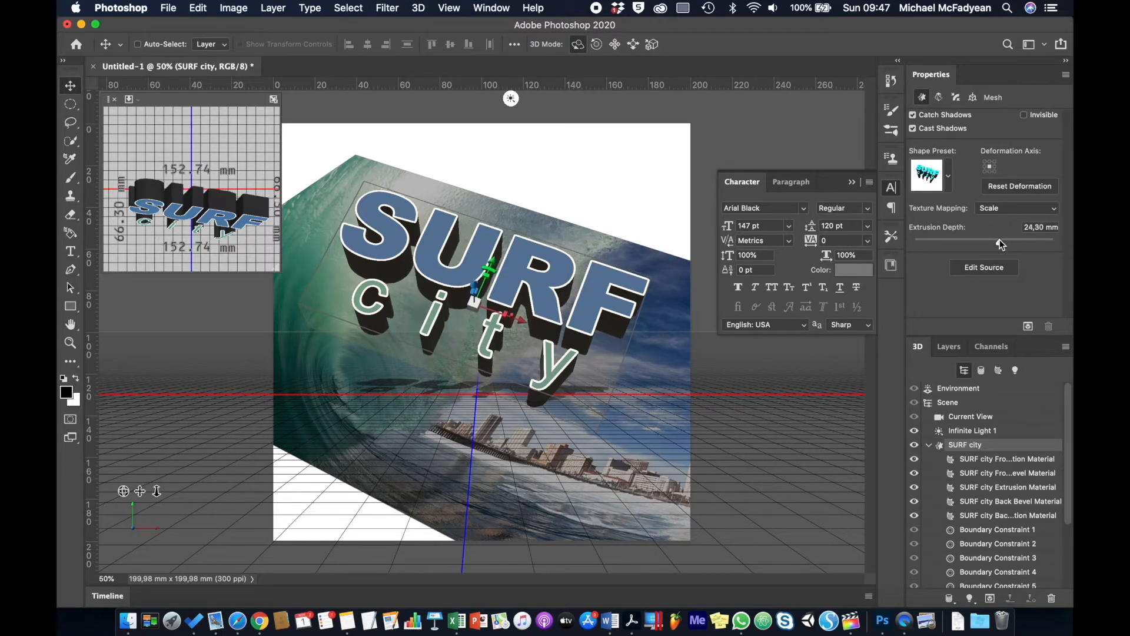
Swing the infinite light toward the upper right, then select the SURF city Extrusion Material.
{"action": "left_click", "coordinate": [1013, 369]}
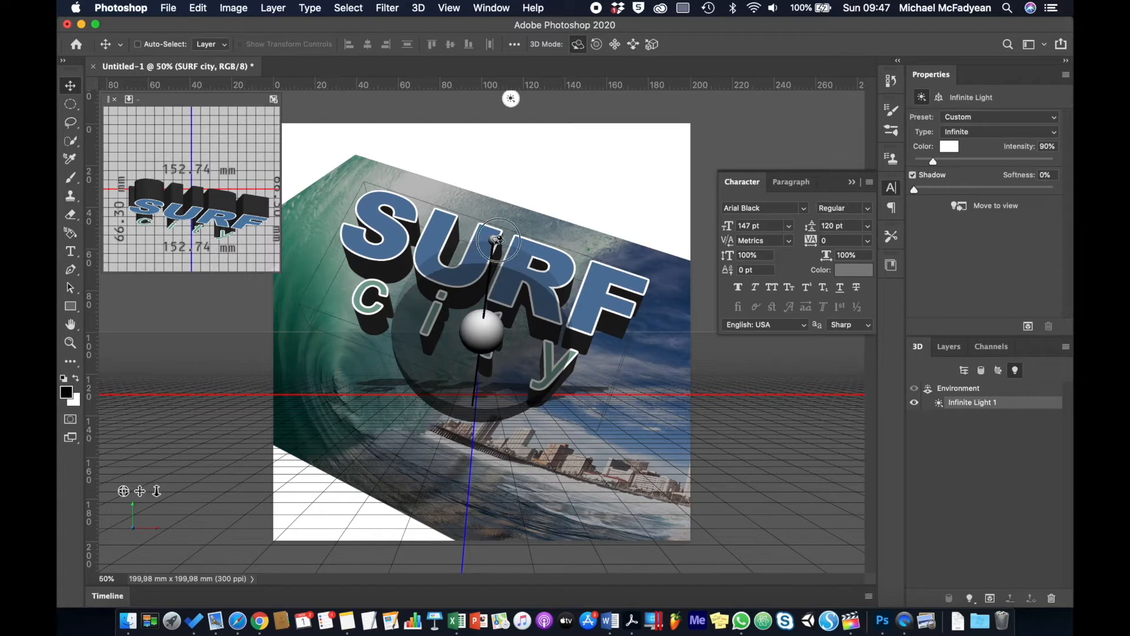
{"action": "mouse_move", "coordinate": [505, 242]}
{"action": "left_mouse_down"}
{"action": "mouse_move", "coordinate": [585, 283]}
{"action": "mouse_move", "coordinate": [578, 268]}
{"action": "left_mouse_up"}
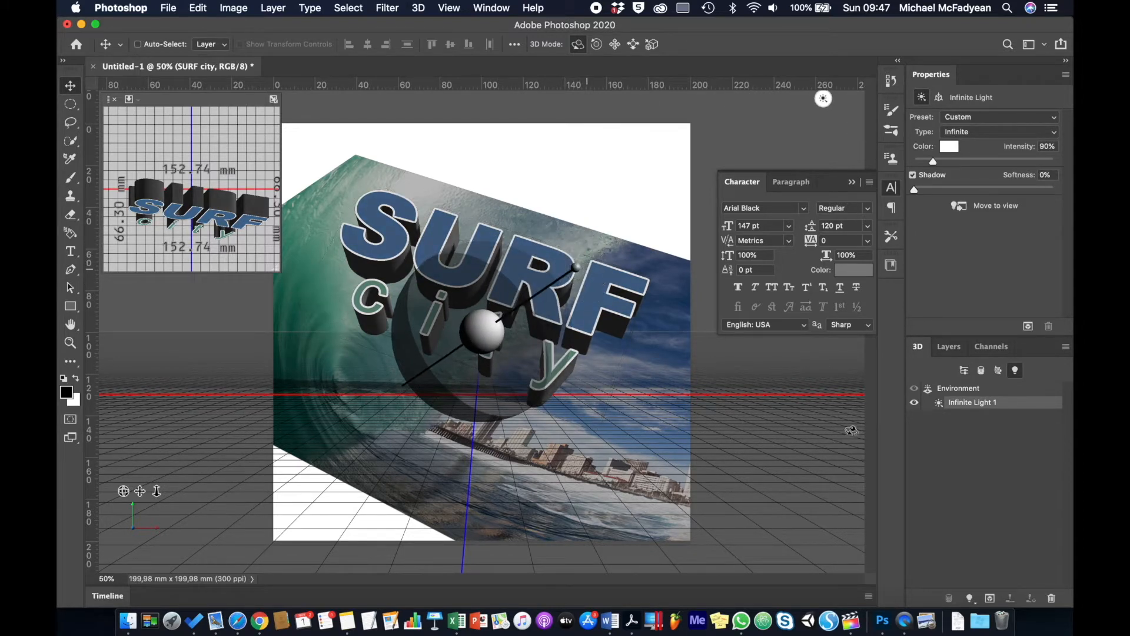
{"action": "left_click", "coordinate": [960, 370]}
{"action": "left_click", "coordinate": [972, 461]}
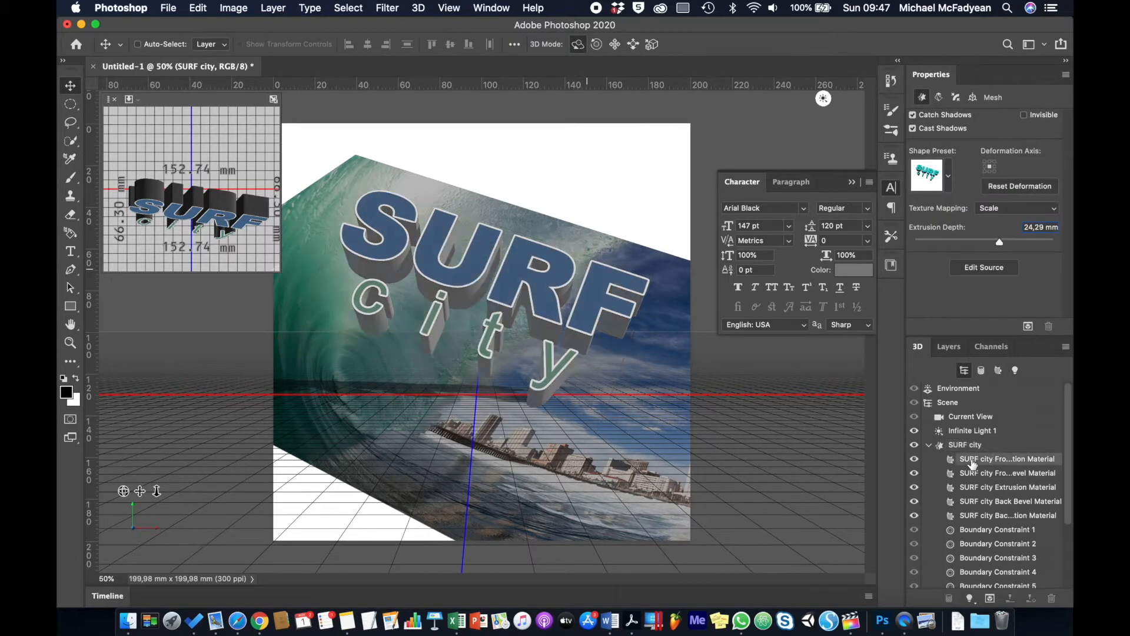
{"action": "left_click", "coordinate": [976, 474]}
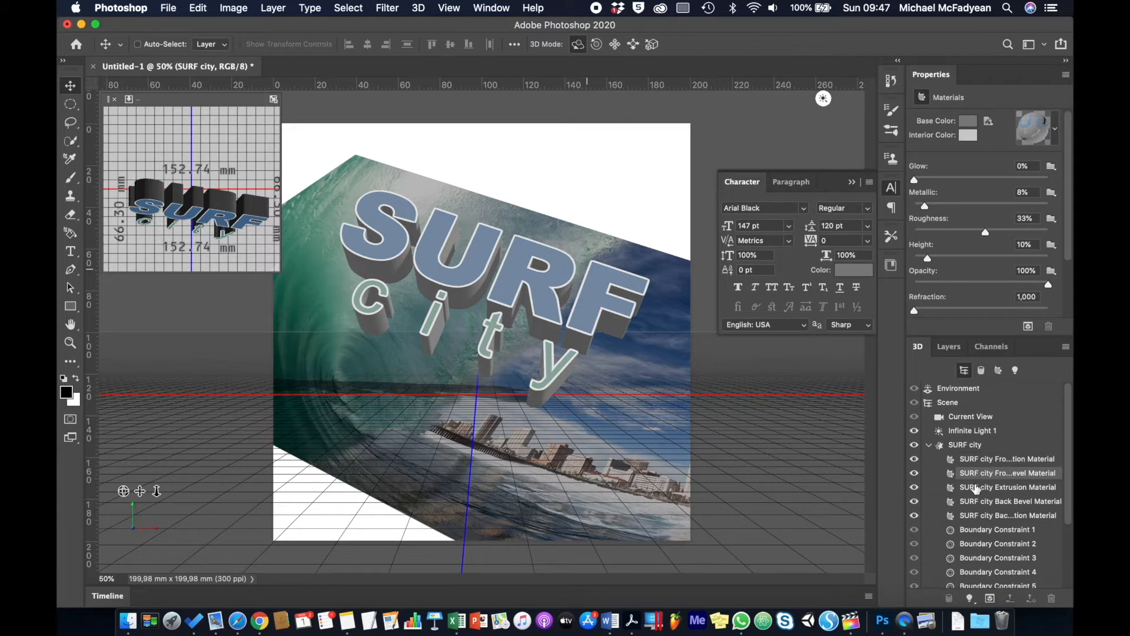
{"action": "left_click", "coordinate": [976, 488]}
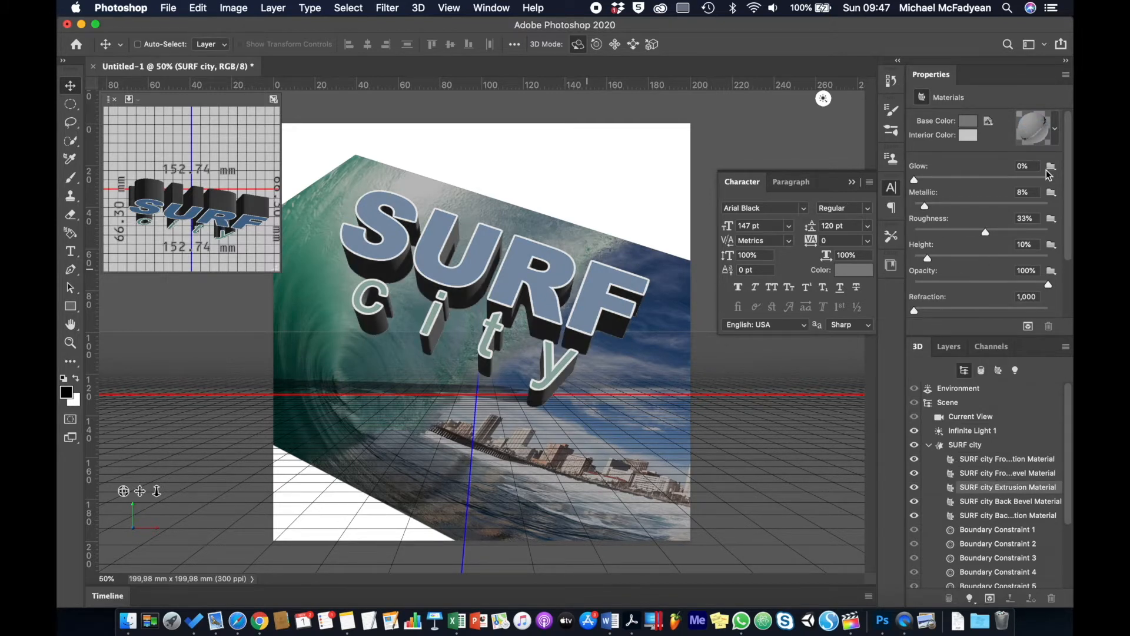
Change the extrusion material's base colour to a bright, saturated teal at hue 165.
{"action": "left_click", "coordinate": [968, 126]}
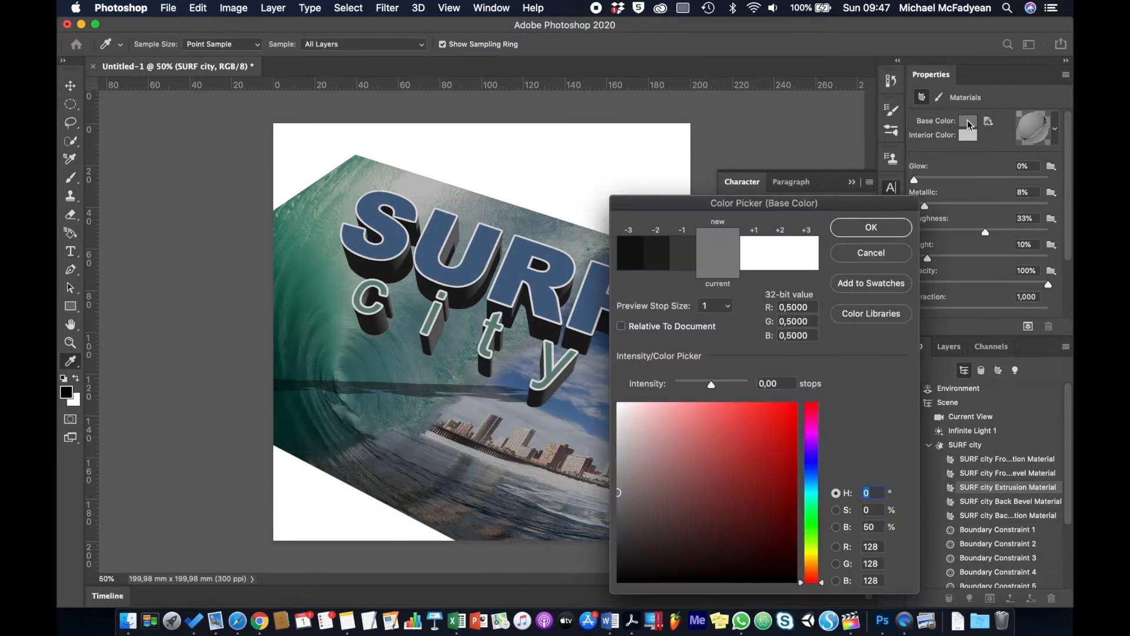
{"action": "left_click", "coordinate": [812, 502]}
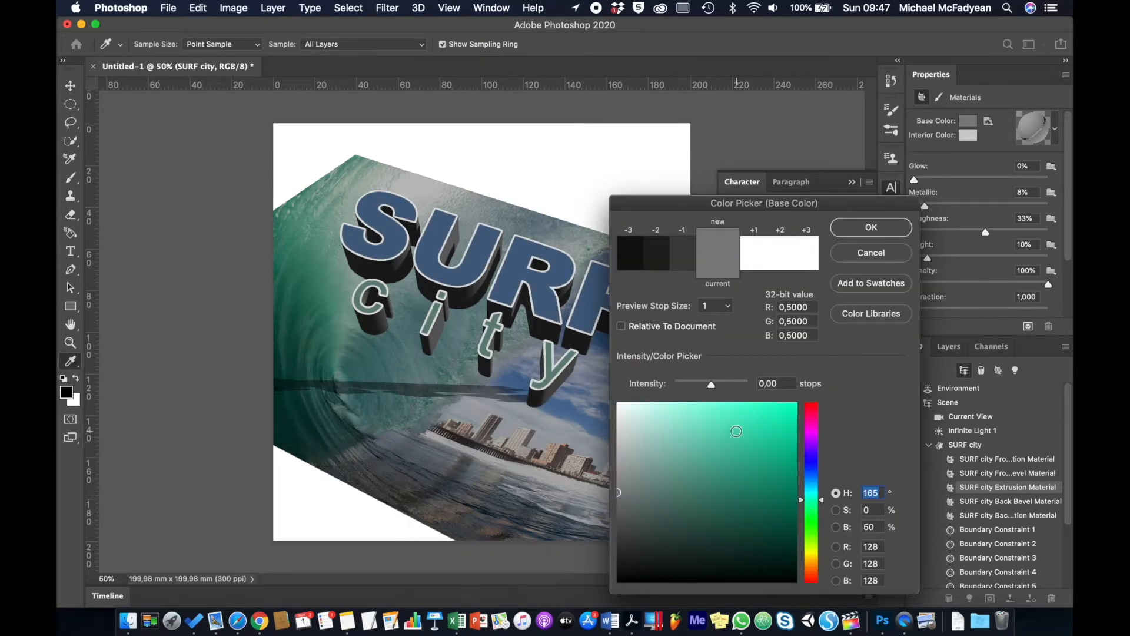
{"action": "left_click", "coordinate": [736, 431]}
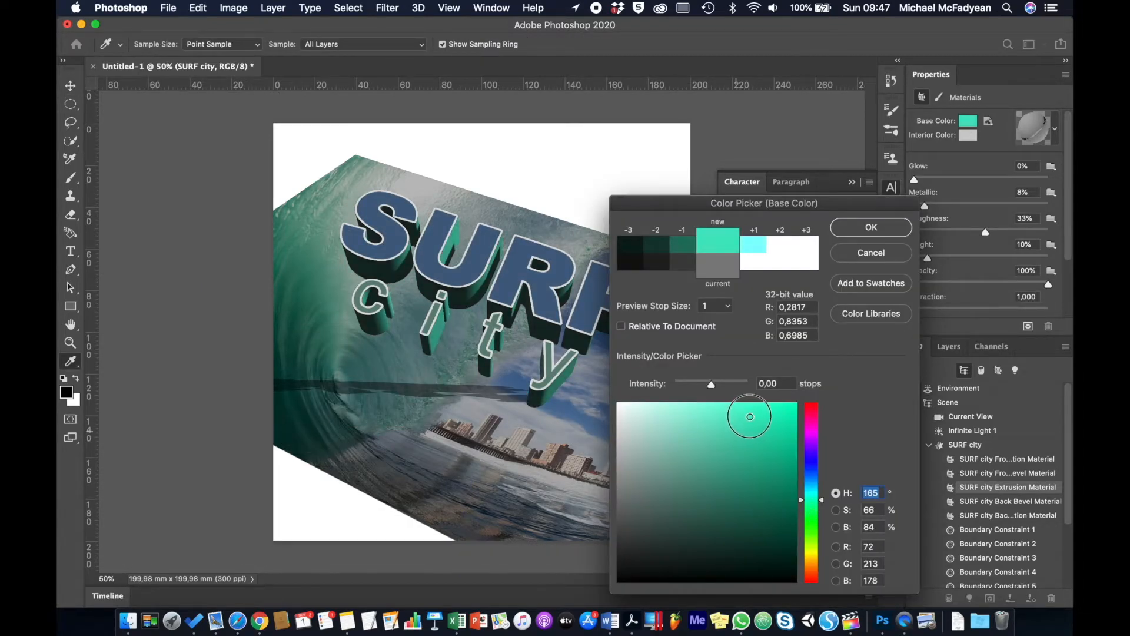
{"action": "left_click_drag", "start_coordinate": [749, 417], "coordinate": [750, 415]}
{"action": "left_click", "coordinate": [881, 228]}
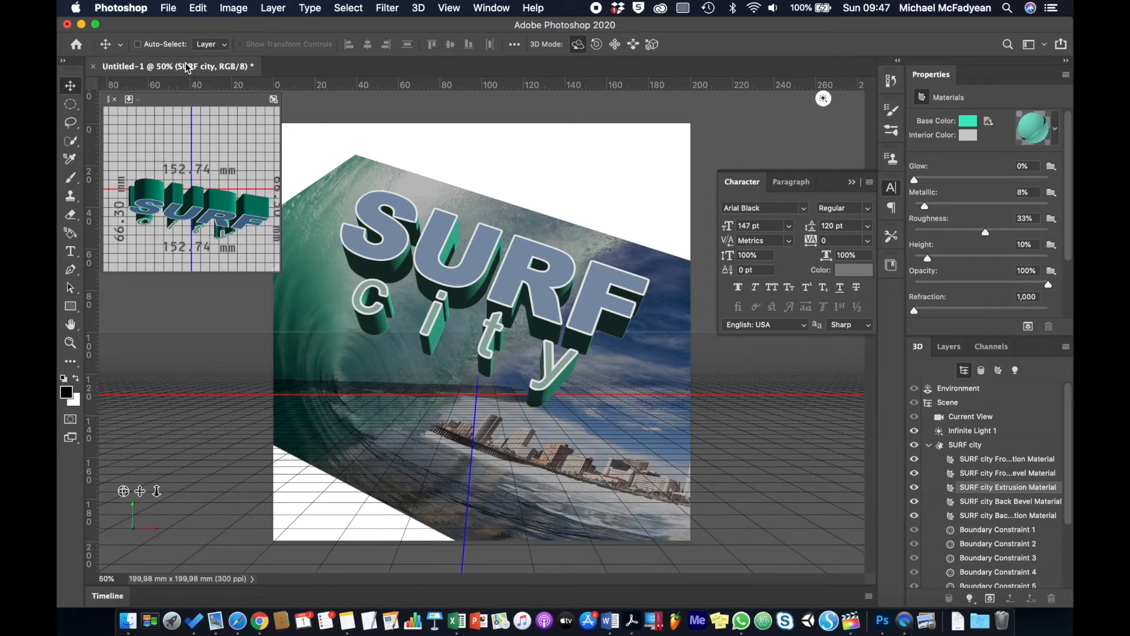
Cancel a new blank document, then open the iPhone XS MAX.png image instead.
{"action": "left_click", "coordinate": [169, 8]}
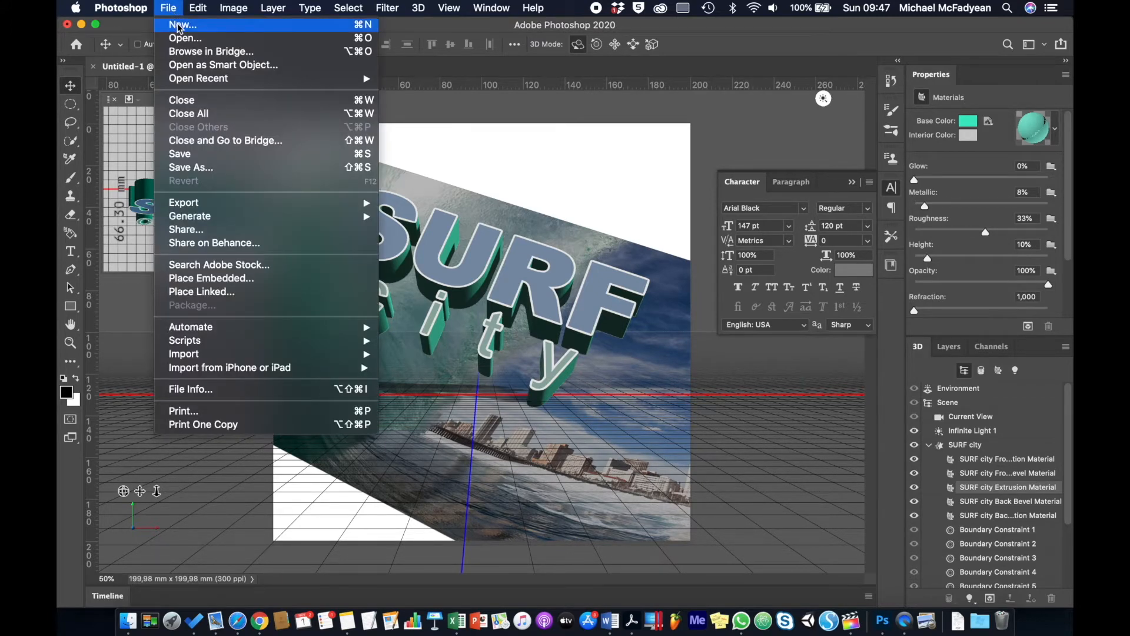
{"action": "left_click", "coordinate": [179, 26]}
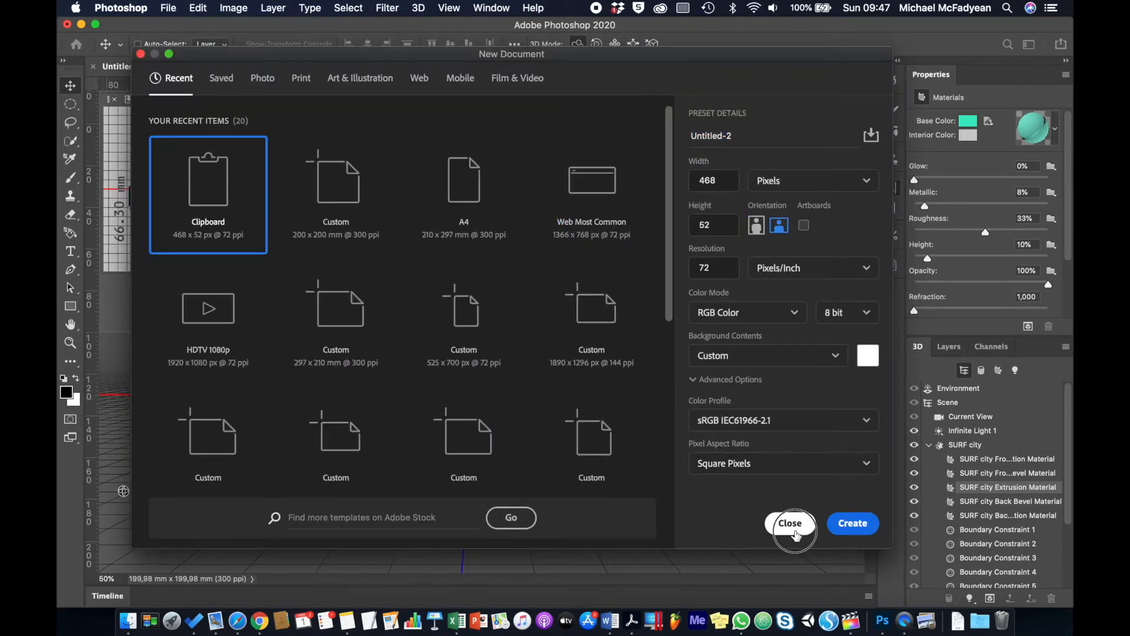
{"action": "left_click", "coordinate": [790, 523]}
{"action": "left_click", "coordinate": [169, 9]}
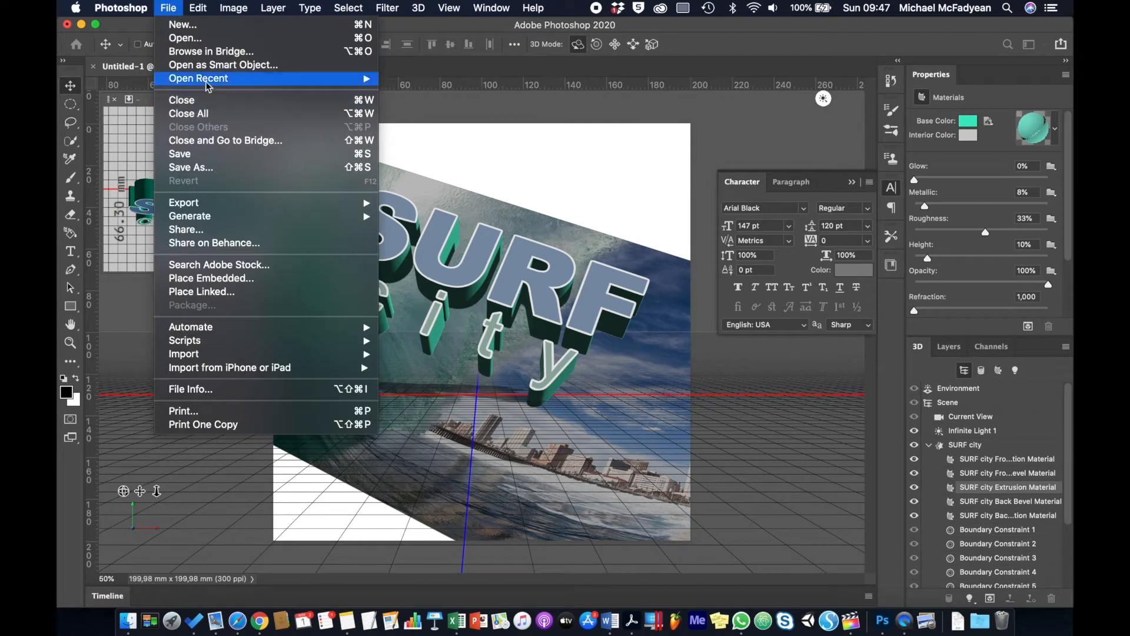
{"action": "left_click", "coordinate": [210, 42]}
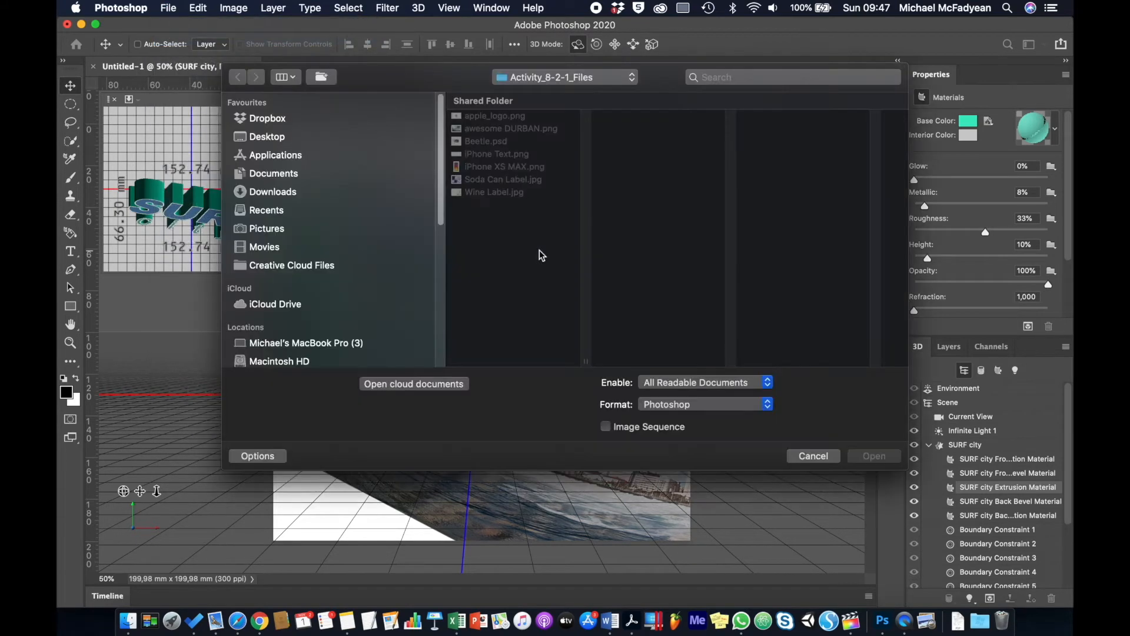
{"action": "left_click", "coordinate": [505, 169]}
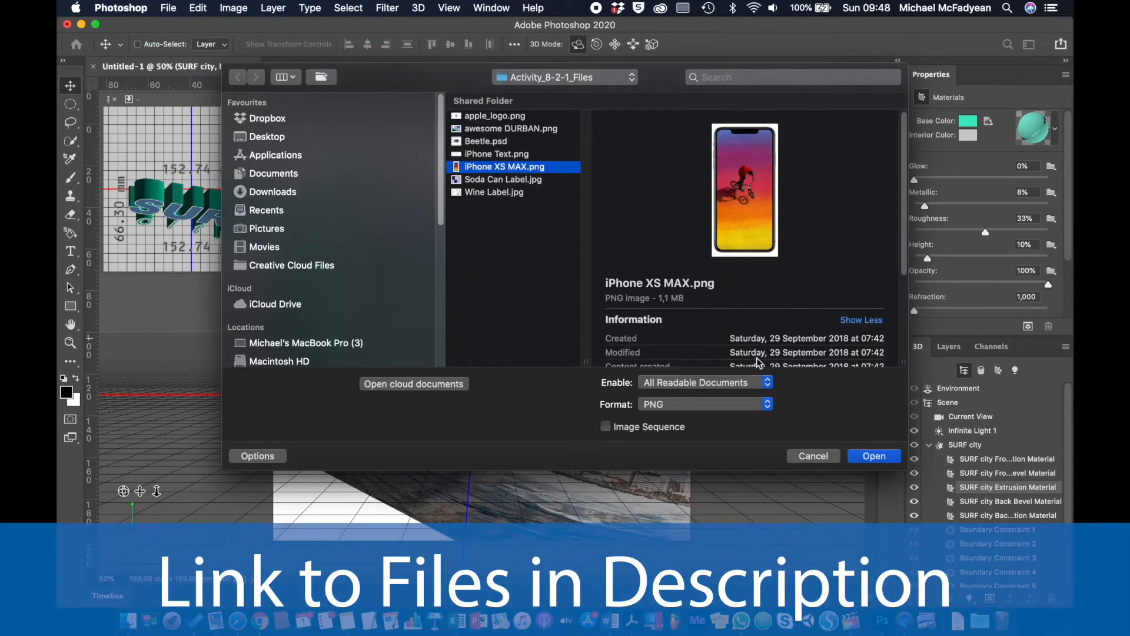
{"action": "left_click", "coordinate": [852, 454]}
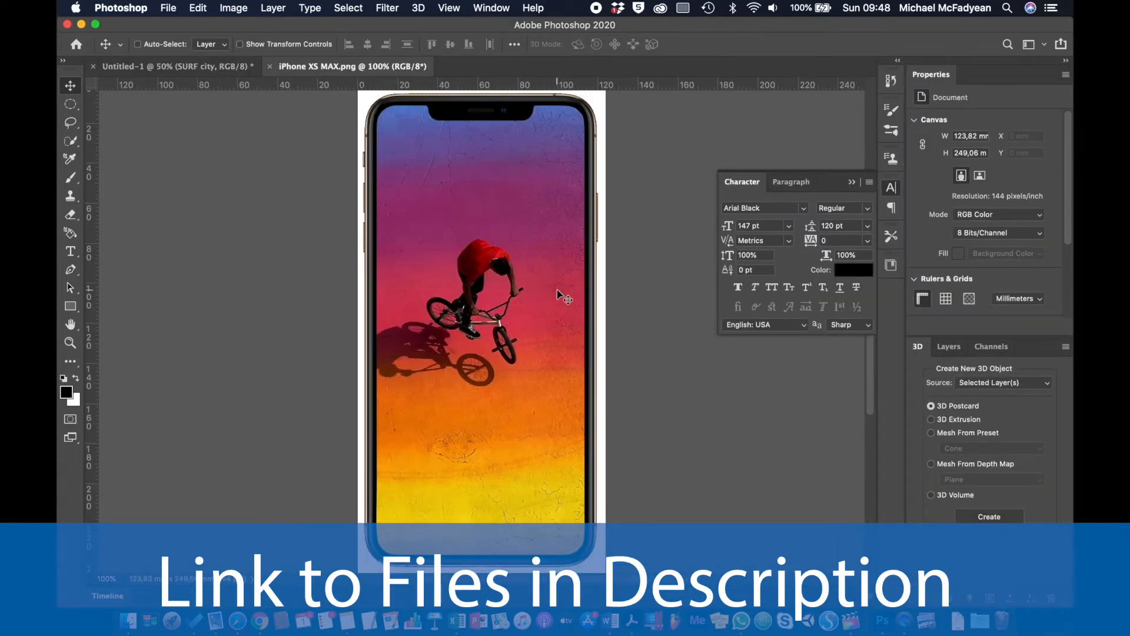
Extrude the phone layer into a 3D box, tilt it flat, set depth to 62,5 mm, show its top.
{"action": "left_click", "coordinate": [420, 9]}
{"action": "left_click", "coordinate": [455, 107]}
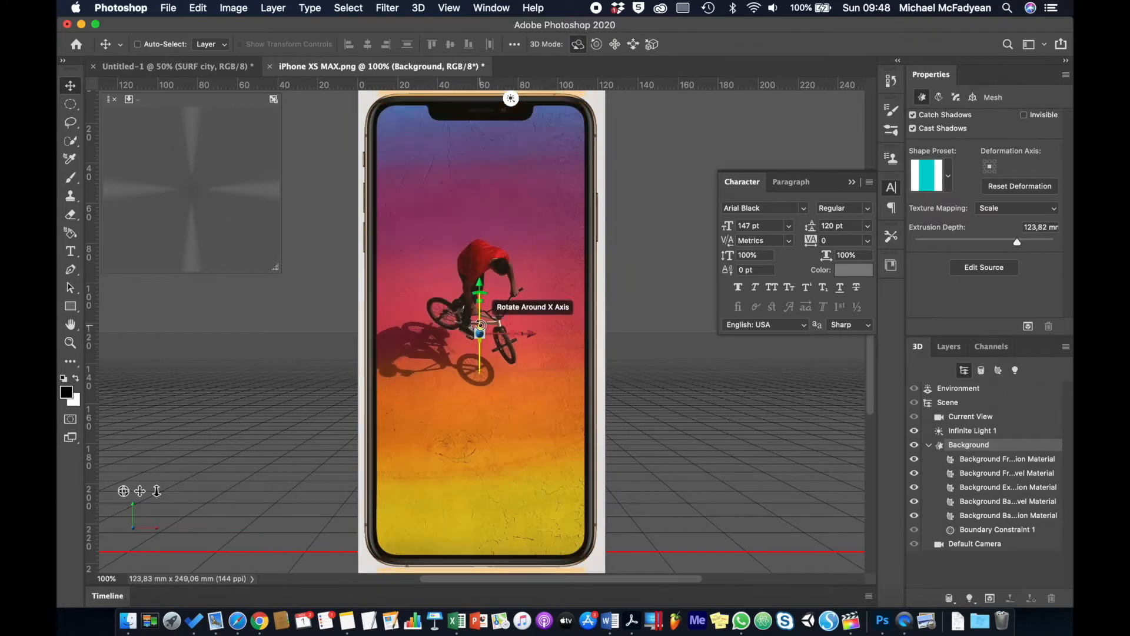
{"action": "left_click_drag", "start_coordinate": [480, 329], "coordinate": [480, 175]}
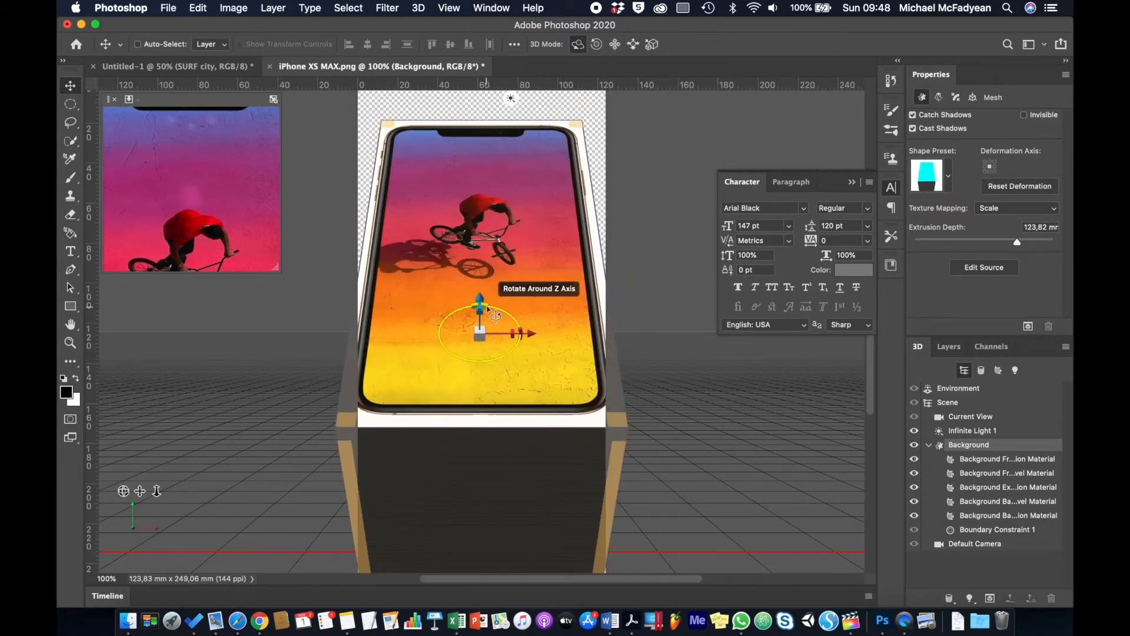
{"action": "left_click_drag", "start_coordinate": [493, 308], "coordinate": [439, 437]}
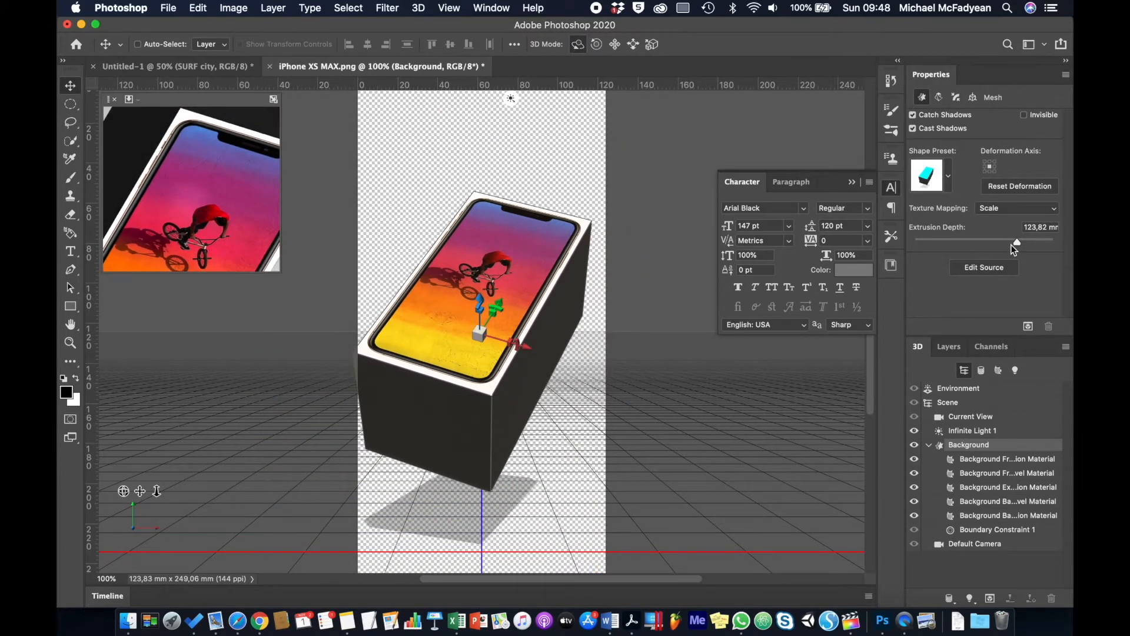
{"action": "left_click_drag", "start_coordinate": [1016, 242], "coordinate": [1003, 243]}
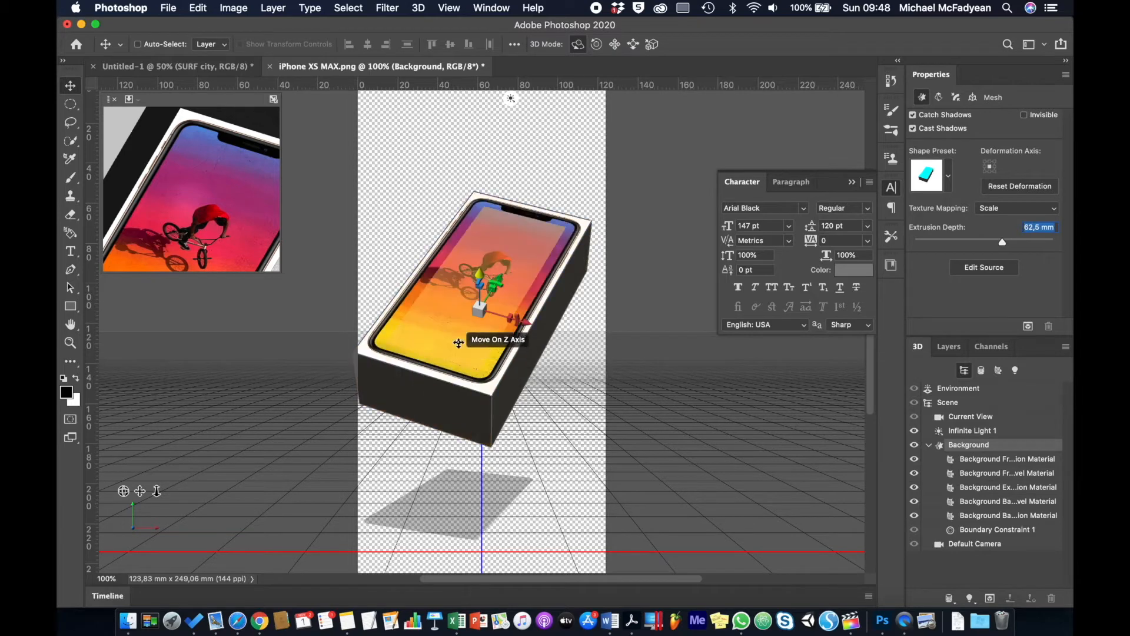
{"action": "left_click_drag", "start_coordinate": [530, 444], "coordinate": [525, 386]}
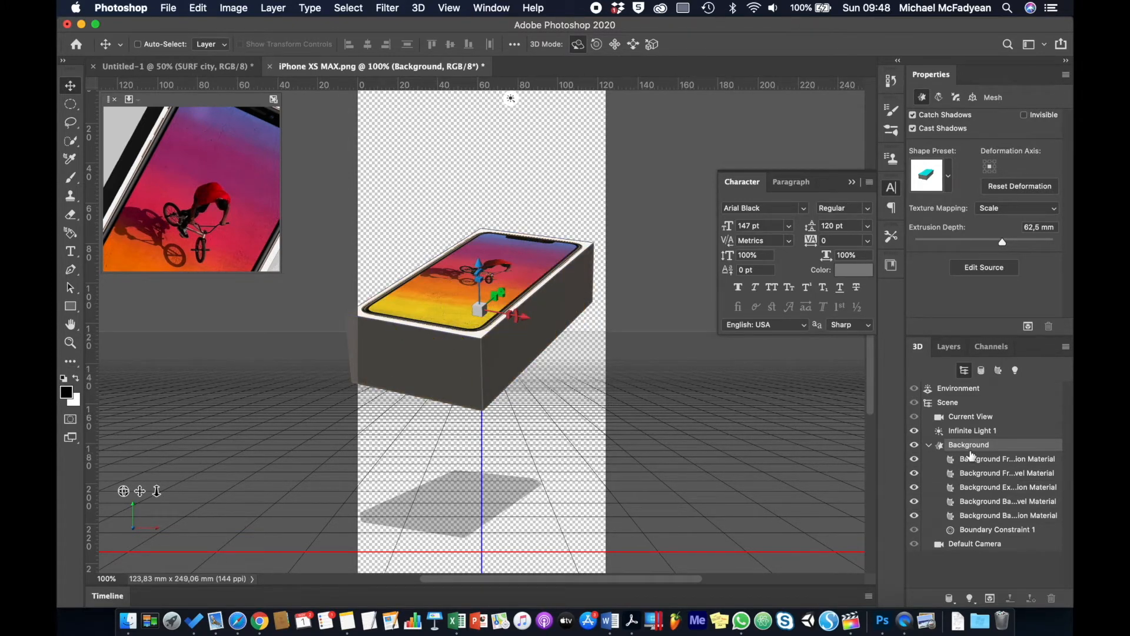
Select the box sides' extrusion material, trying a red base colour and discarding it.
{"action": "left_click", "coordinate": [979, 460]}
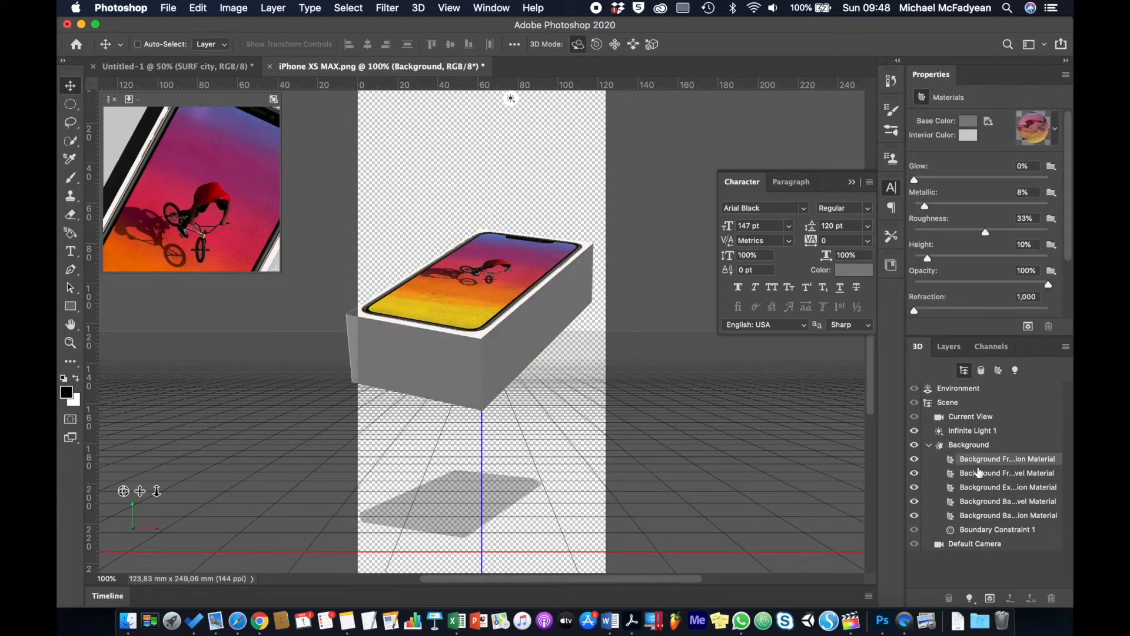
{"action": "left_click", "coordinate": [980, 473]}
{"action": "left_click", "coordinate": [979, 488]}
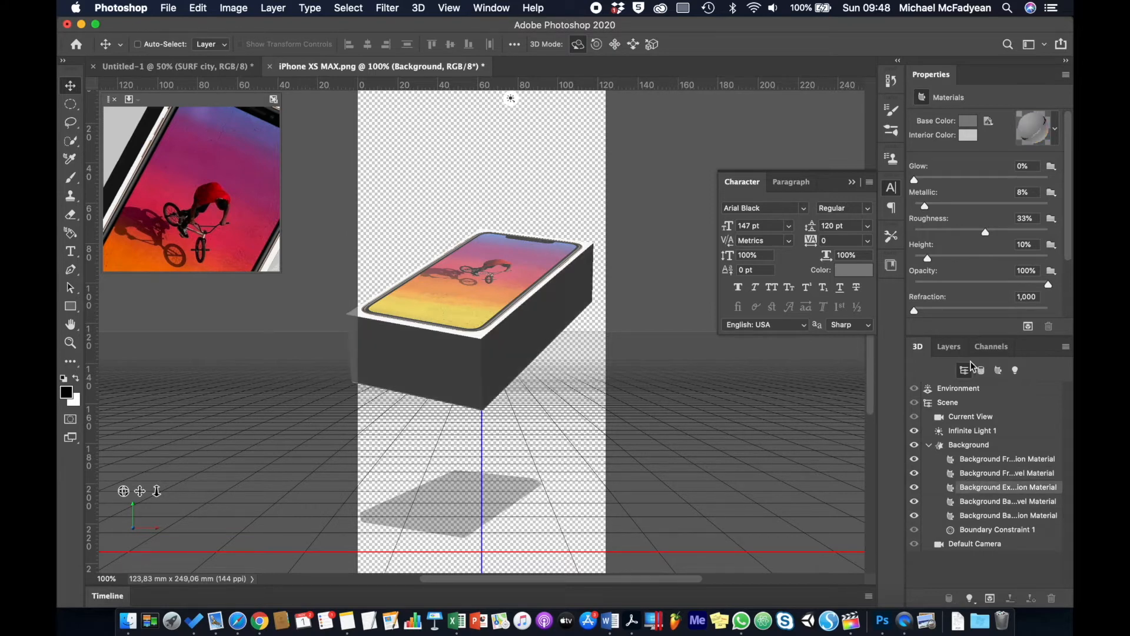
{"action": "left_click", "coordinate": [971, 126]}
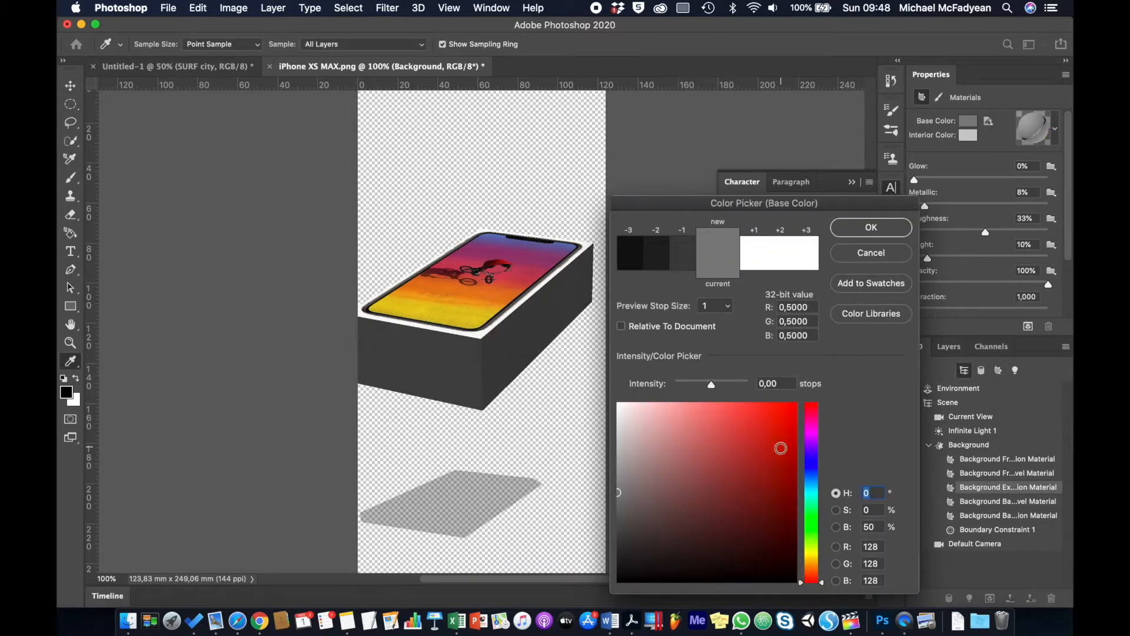
{"action": "left_click", "coordinate": [777, 451]}
{"action": "left_click", "coordinate": [870, 254]}
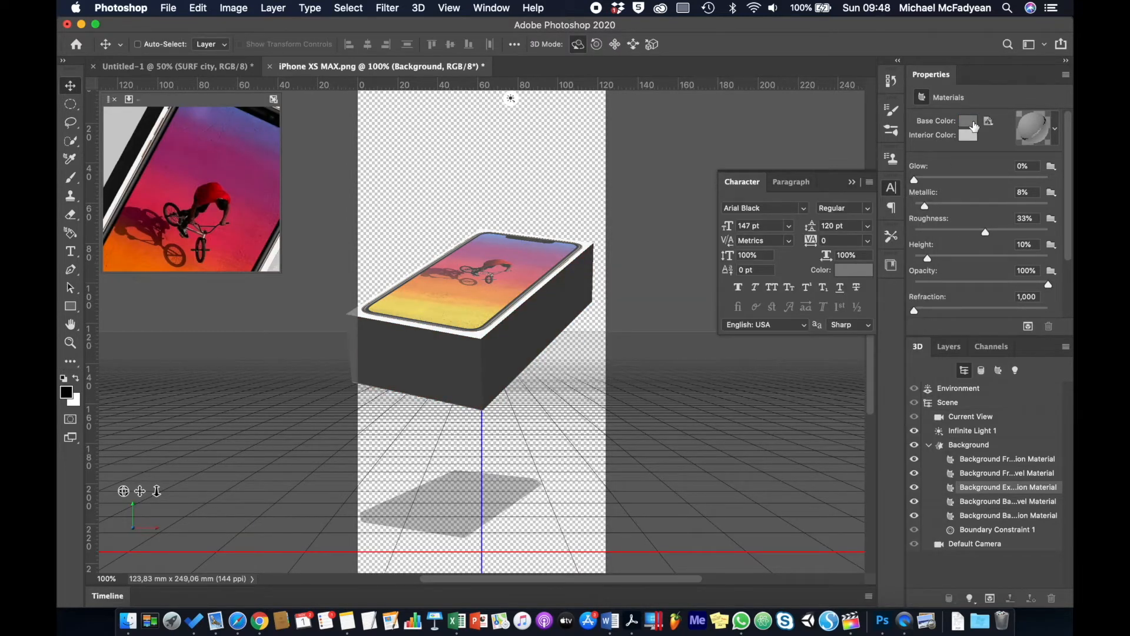
Replace the sides' texture with iPhone Text.png and open that texture for editing.
{"action": "left_click", "coordinate": [988, 122]}
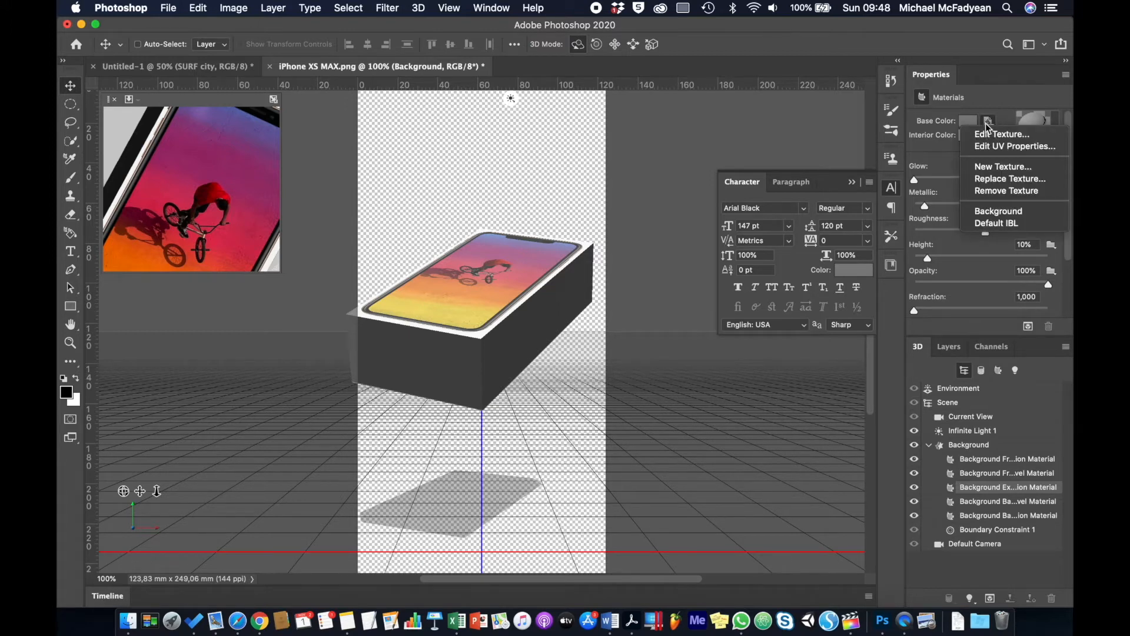
{"action": "left_click", "coordinate": [991, 179]}
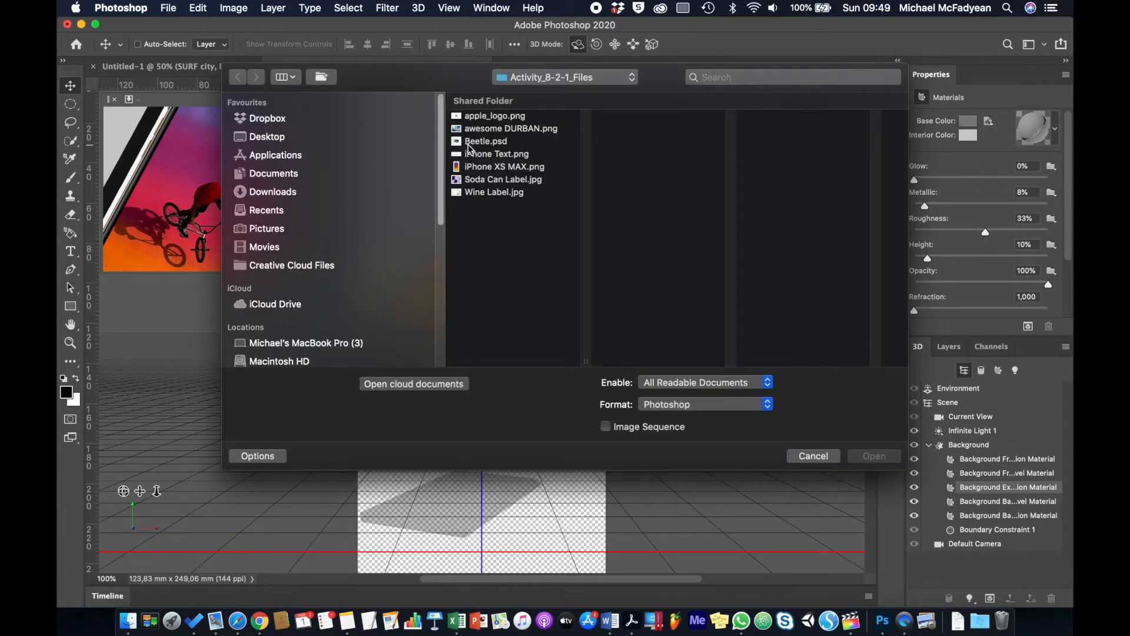
{"action": "left_click", "coordinate": [489, 154]}
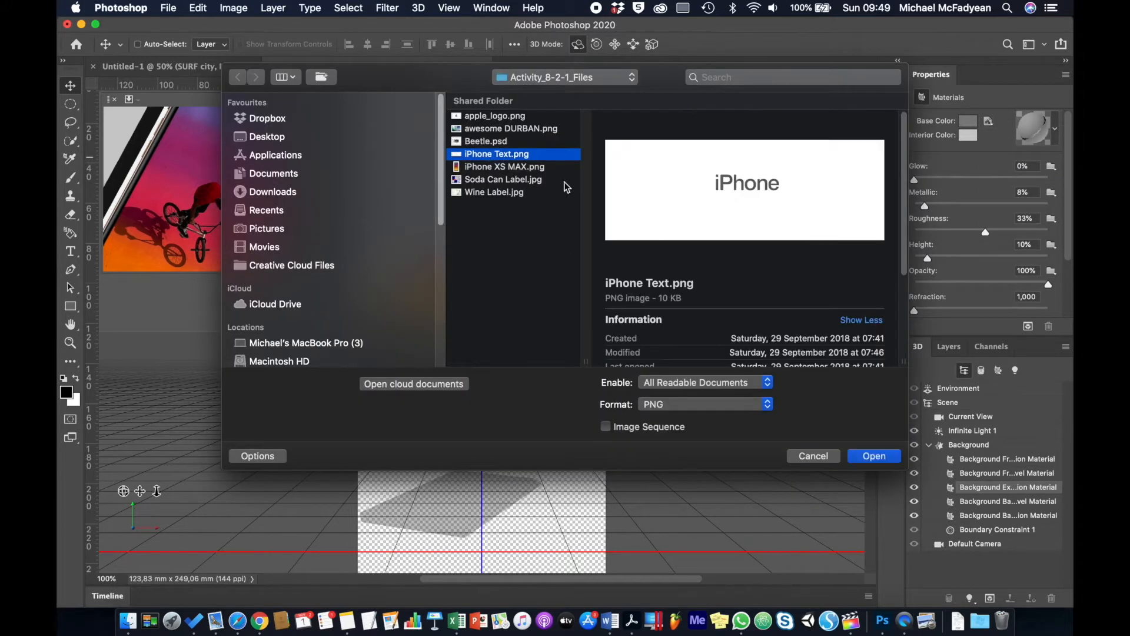
{"action": "left_click", "coordinate": [860, 459]}
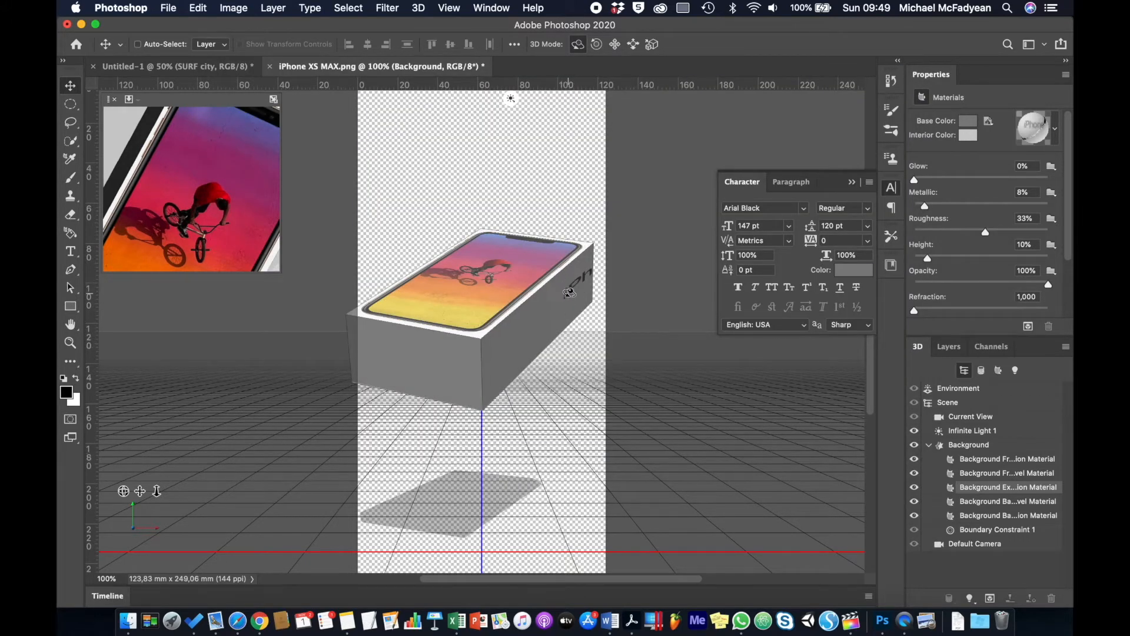
{"action": "left_click", "coordinate": [989, 121]}
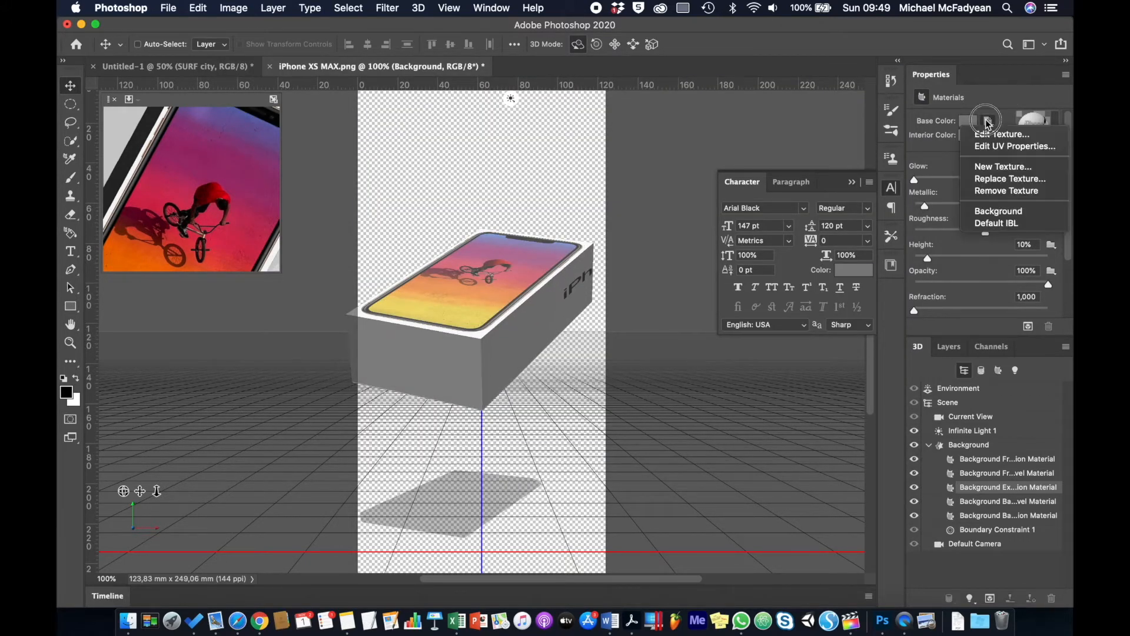
{"action": "left_click", "coordinate": [988, 136]}
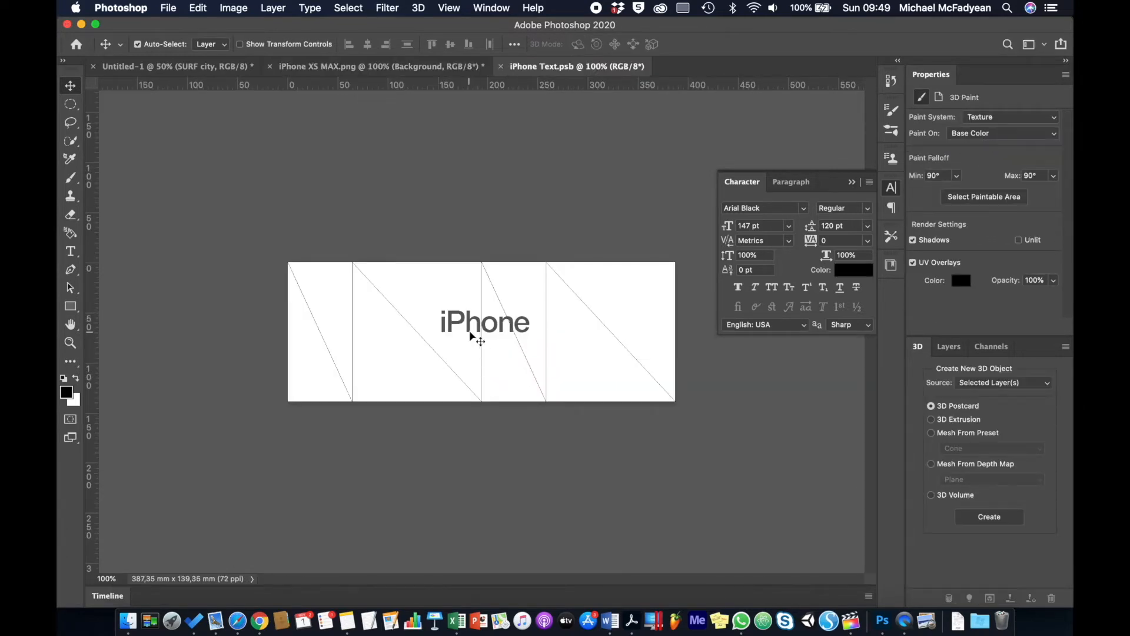
Unlock the texture layer, squeeze the iPhone label into the right panel, and duplicate it into the second.
{"action": "left_click", "coordinate": [951, 348]}
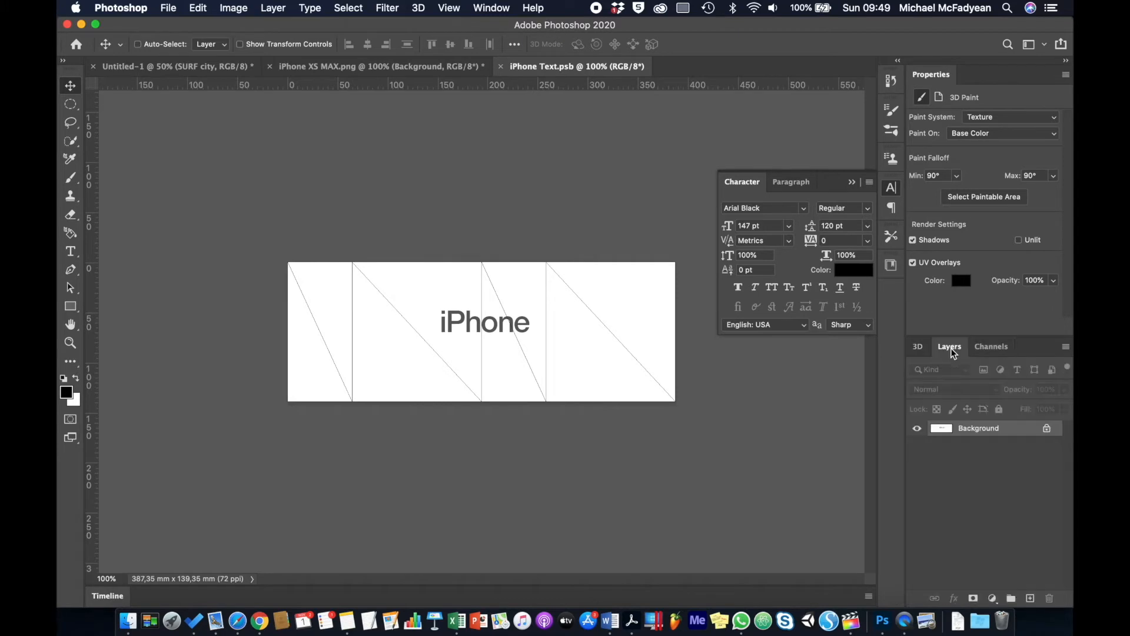
{"action": "left_click", "coordinate": [1048, 430]}
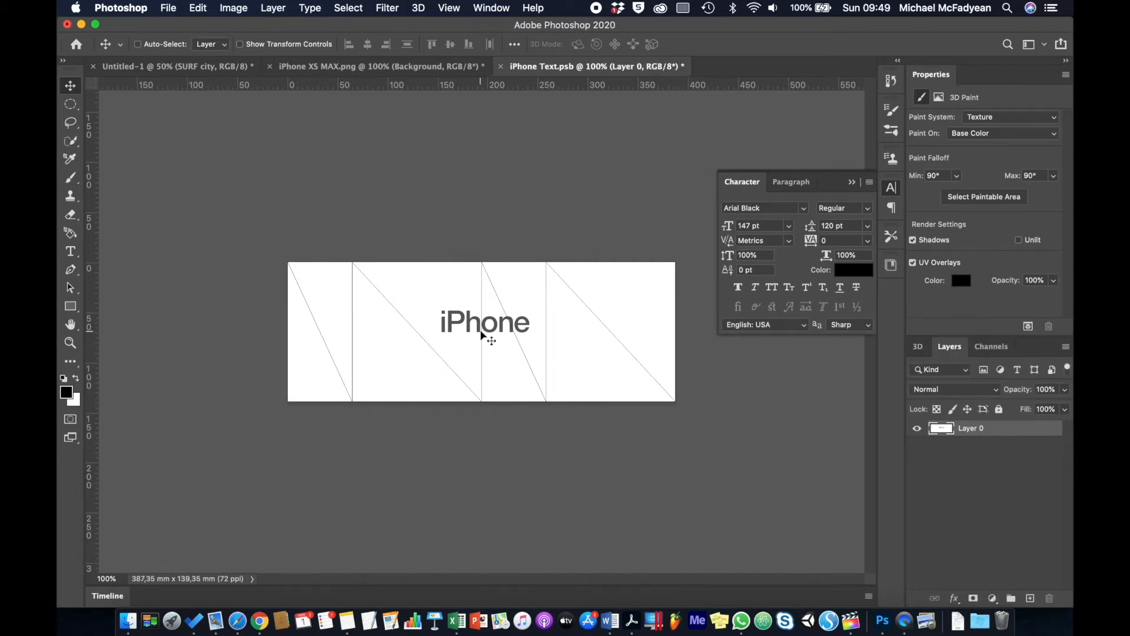
{"action": "key", "text": "super+t"}
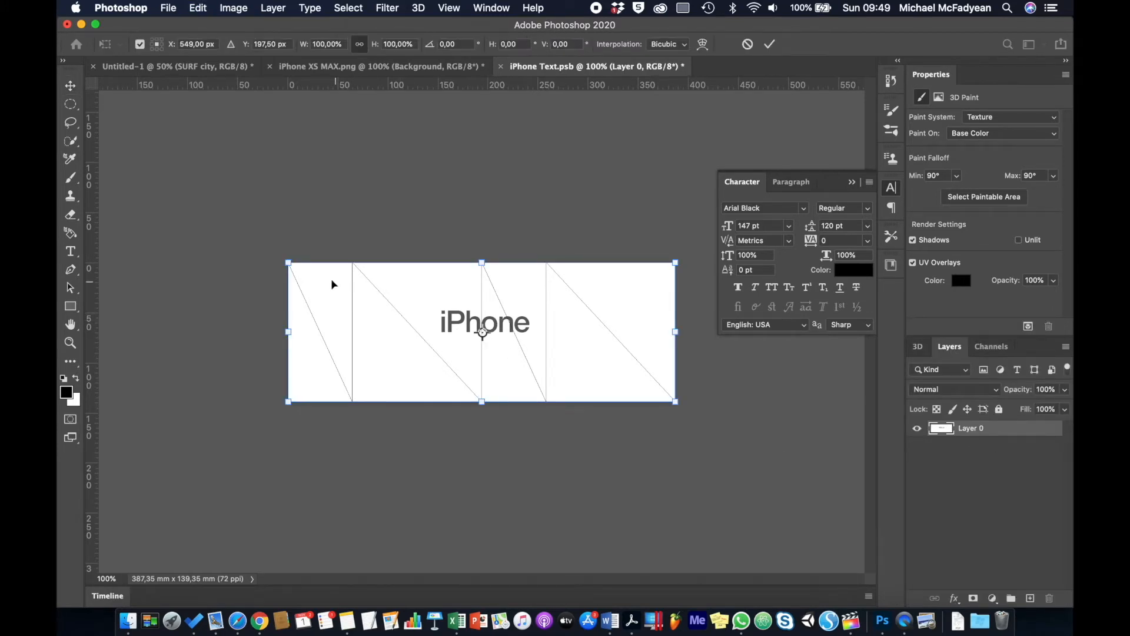
{"action": "left_click_drag", "start_coordinate": [289, 263], "coordinate": [547, 262]}
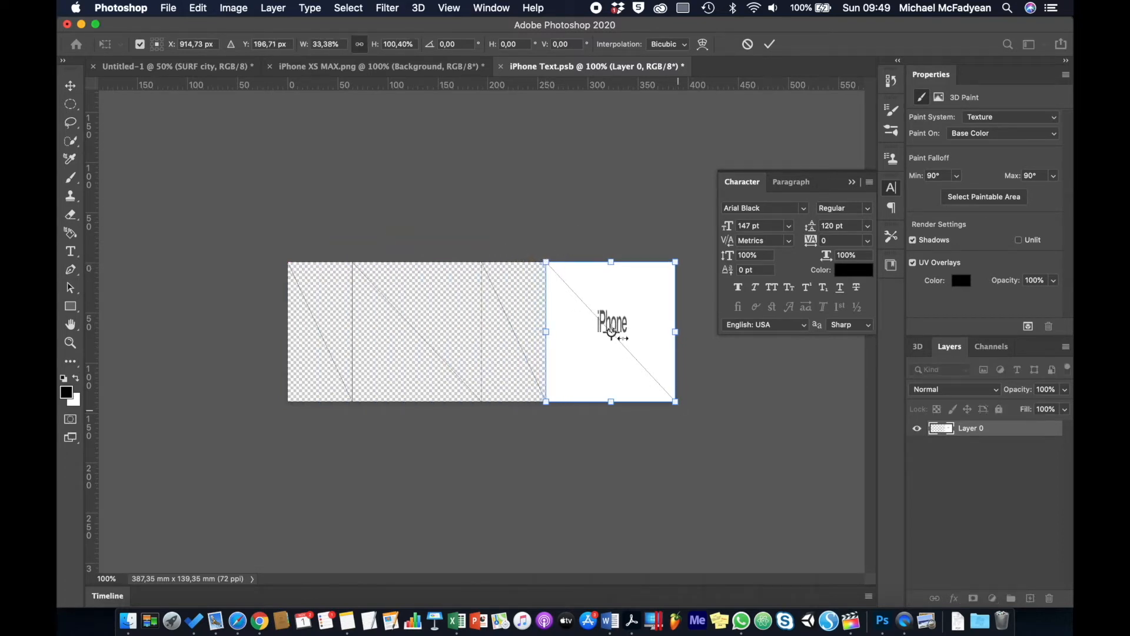
{"action": "key", "text": "Return"}
{"action": "left_click_drag", "start_coordinate": [628, 321], "coordinate": [432, 332]}
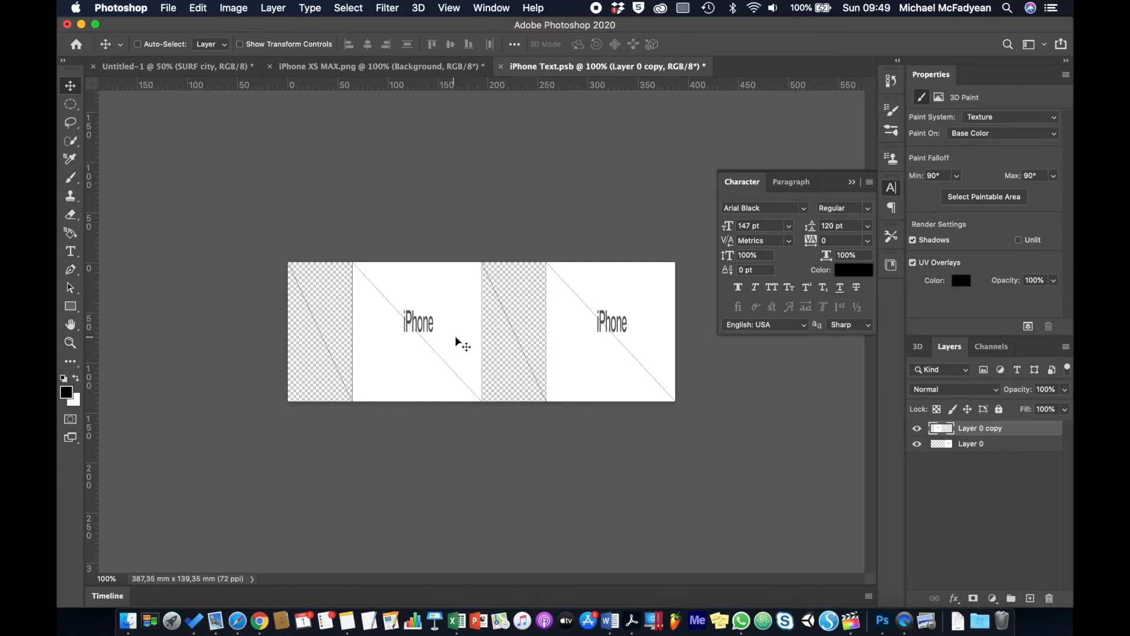
{"action": "left_click", "coordinate": [169, 8]}
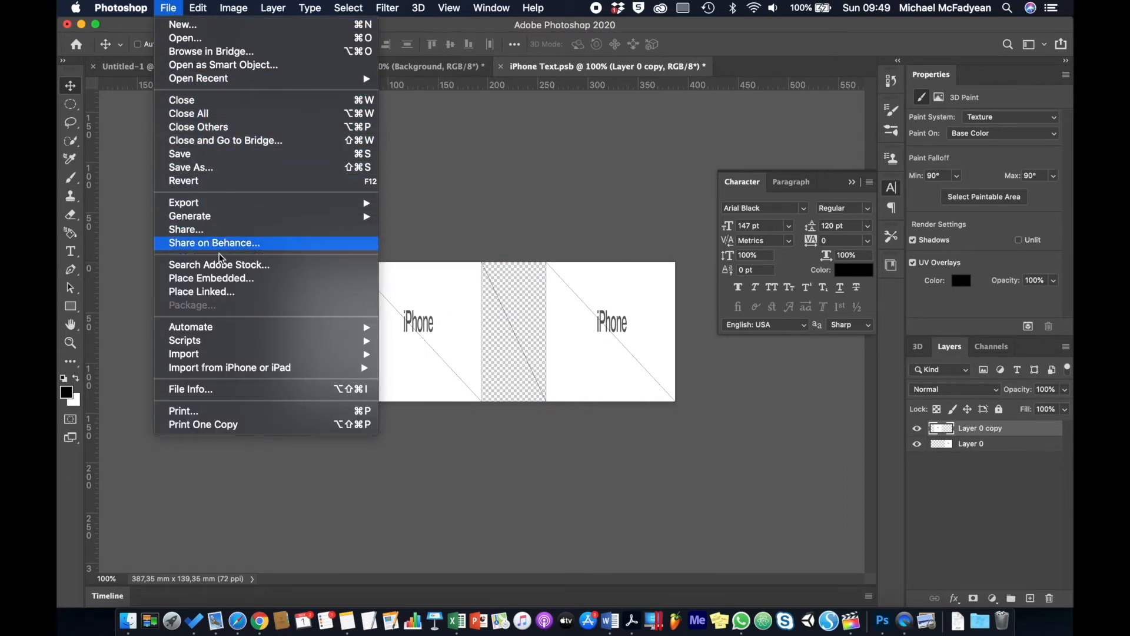
Place apple_logo.png as an embedded image and squeeze it into the leftmost texture panel.
{"action": "left_click", "coordinate": [225, 278]}
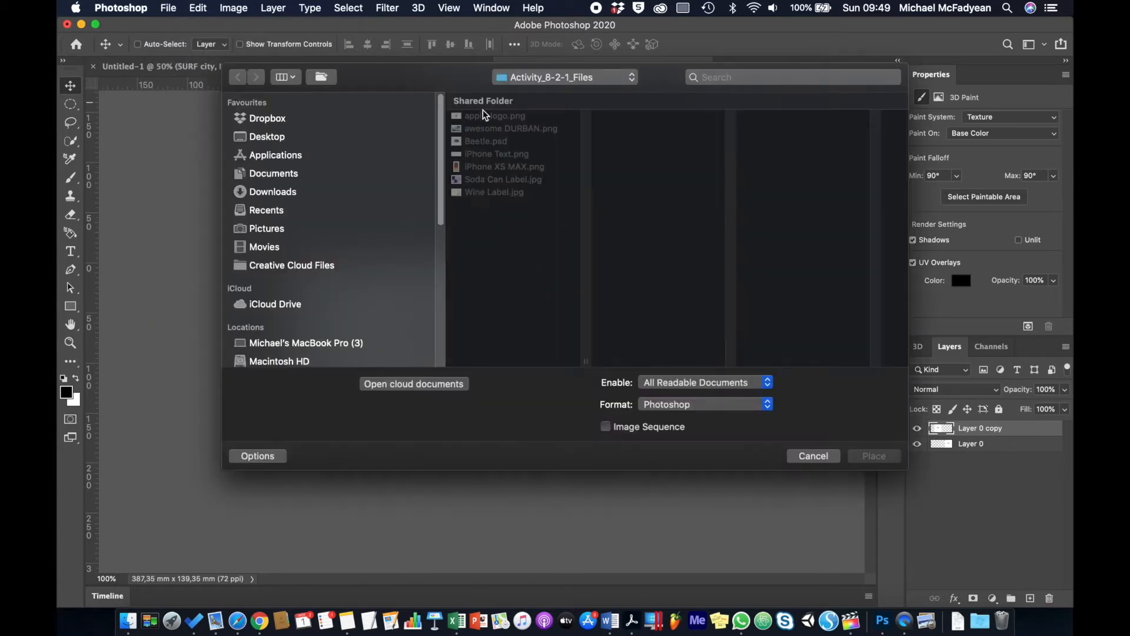
{"action": "double_click", "coordinate": [484, 116]}
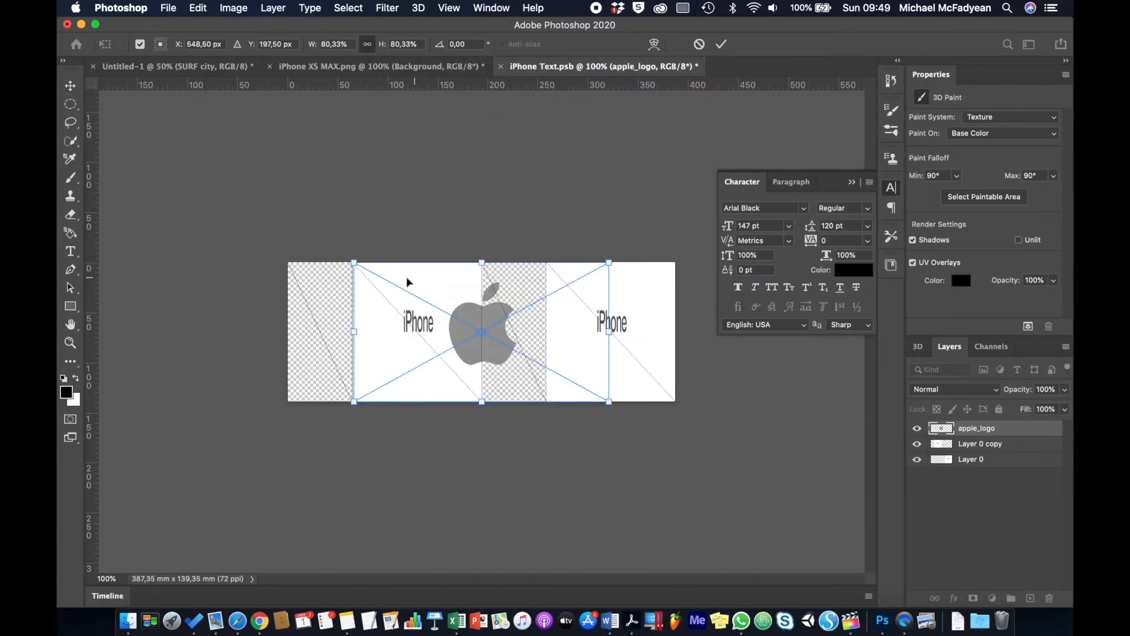
{"action": "left_click_drag", "start_coordinate": [443, 292], "coordinate": [376, 295]}
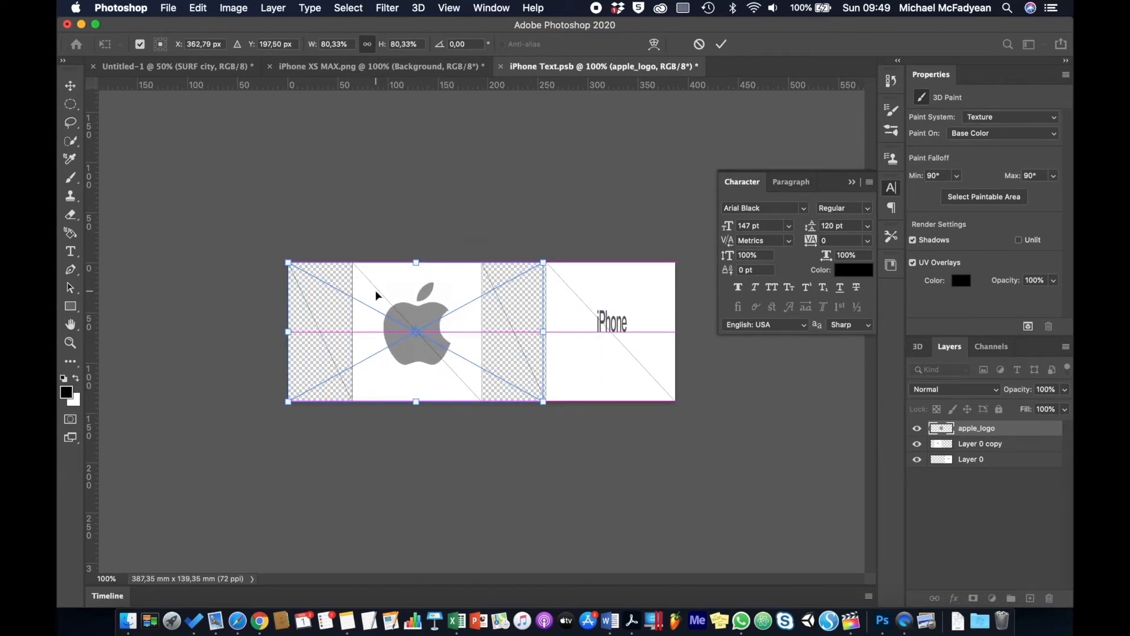
{"action": "left_click_drag", "start_coordinate": [542, 399], "coordinate": [355, 401]}
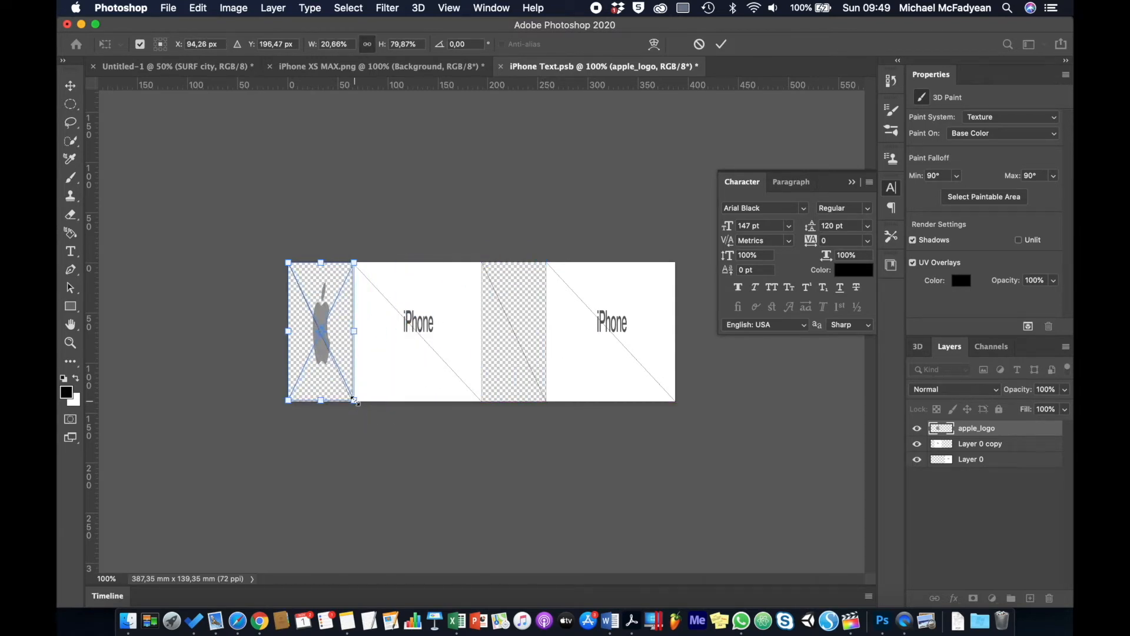
{"action": "key", "text": "Return"}
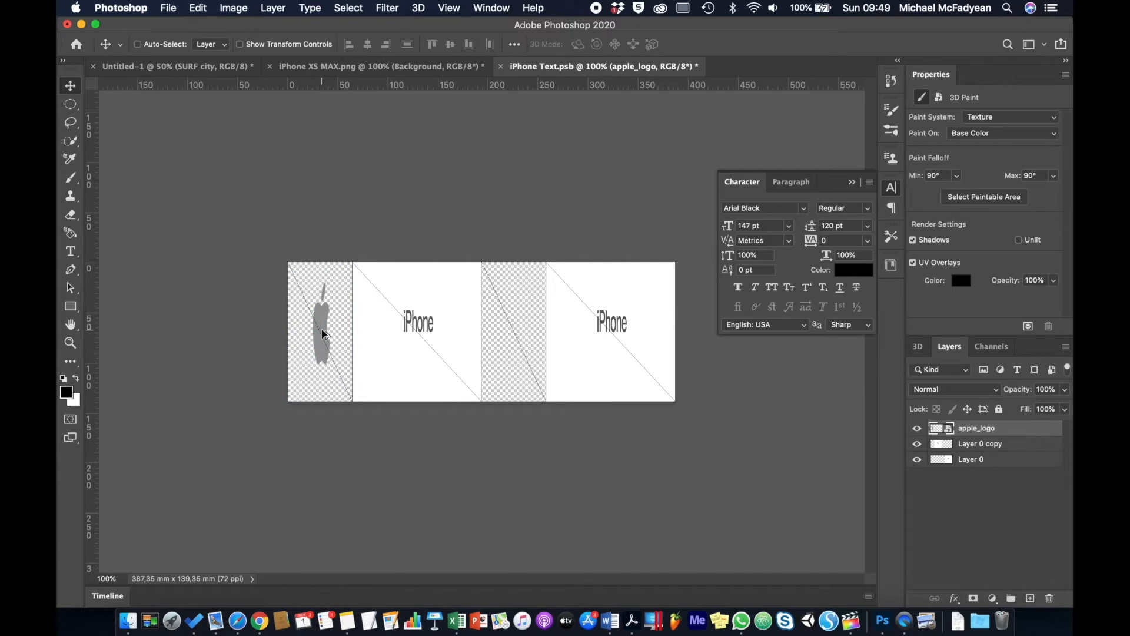
Duplicate the apple logo onto the second blank panel and save the texture with maximised compatibility.
{"action": "left_click_drag", "start_coordinate": [323, 334], "coordinate": [515, 334]}
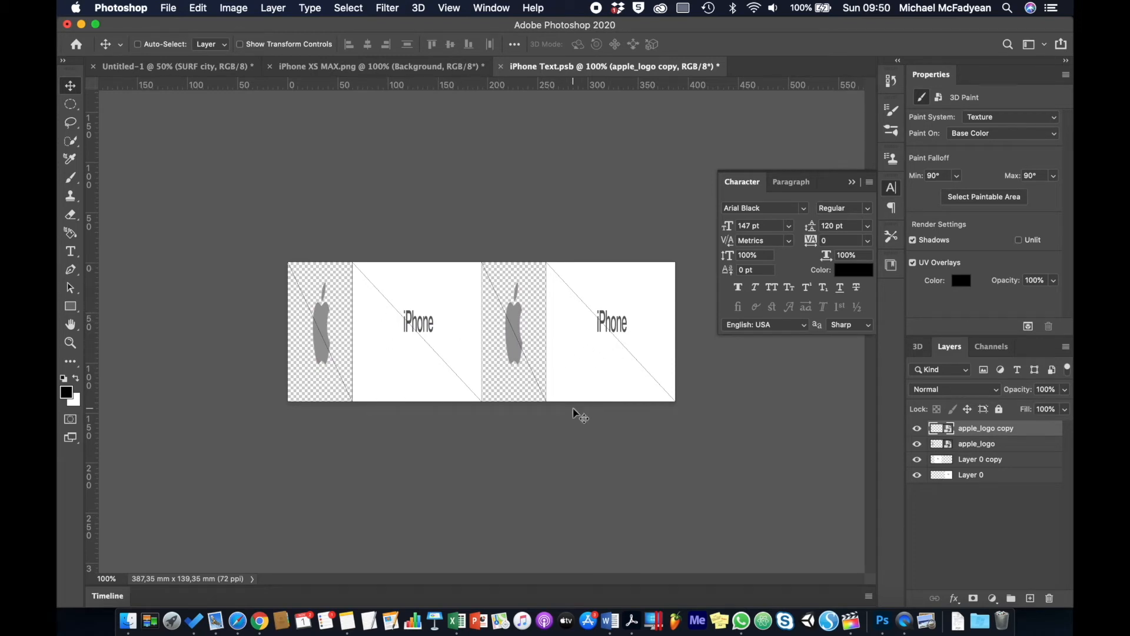
{"action": "key", "text": "super+s"}
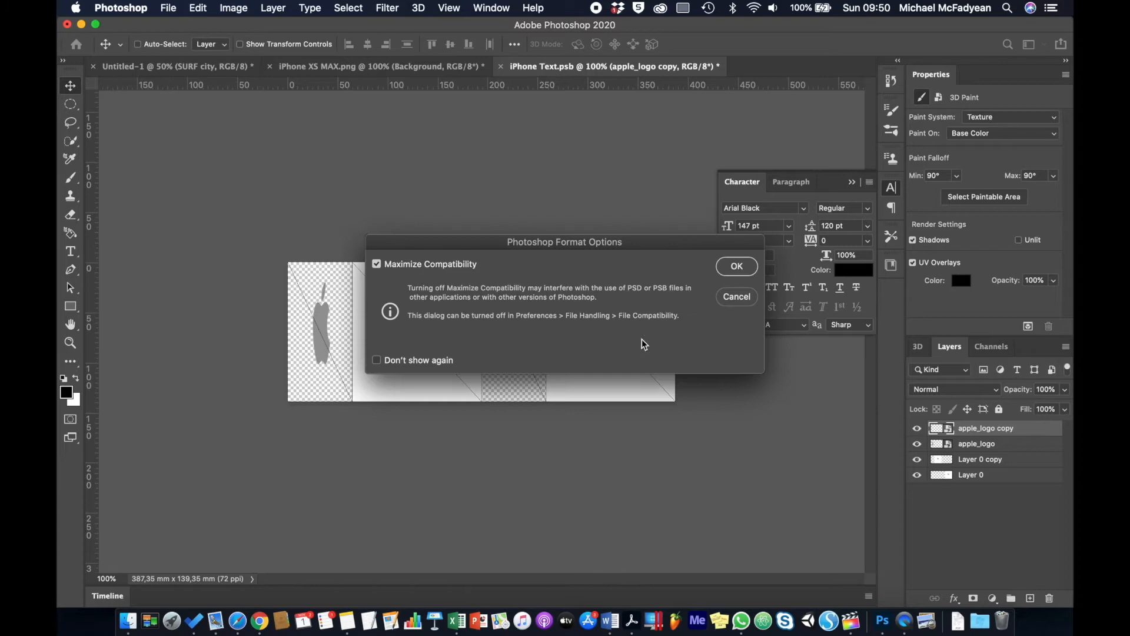
{"action": "left_click", "coordinate": [736, 266]}
{"action": "left_click", "coordinate": [433, 70]}
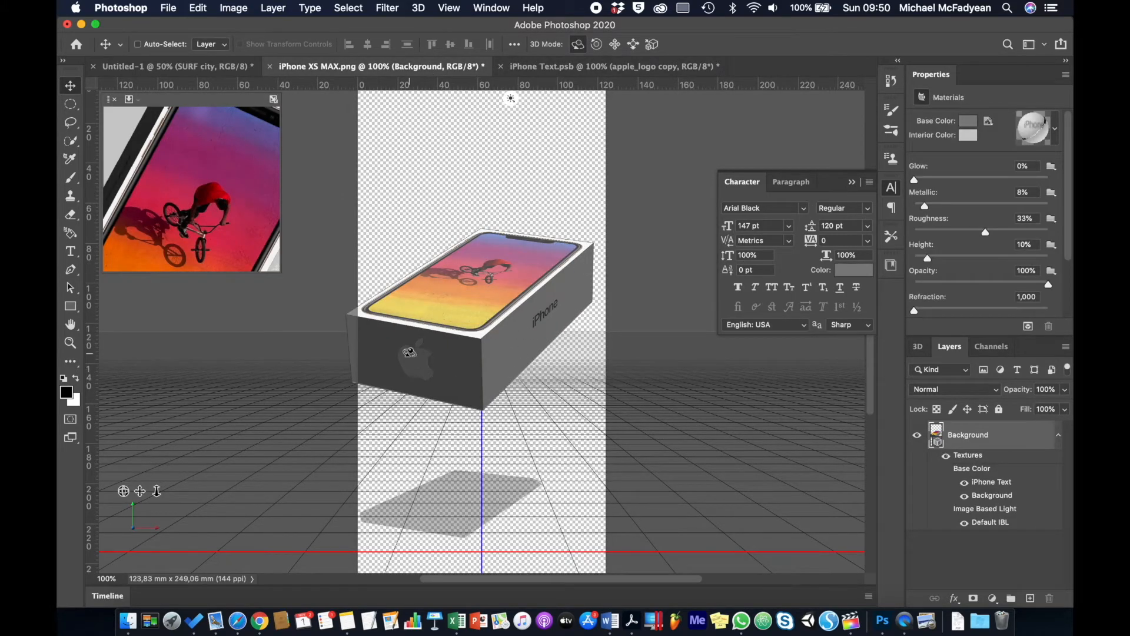
Select the scene camera and orbit it to a steep tilted view of the phone box.
{"action": "left_click", "coordinate": [452, 429]}
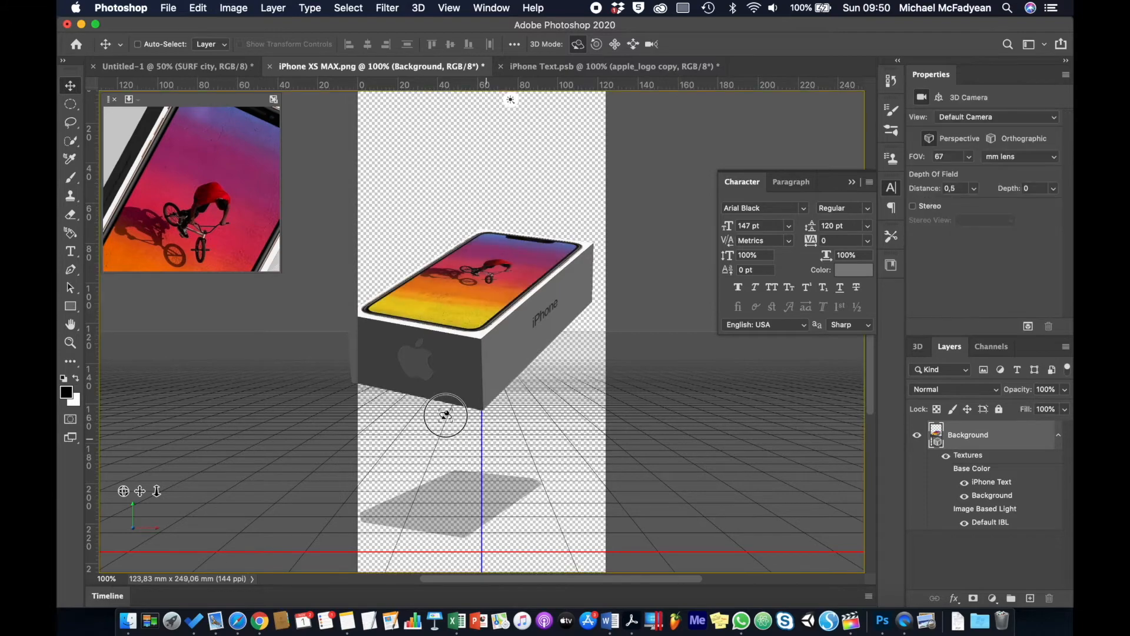
{"action": "mouse_move", "coordinate": [533, 418]}
{"action": "left_mouse_down"}
{"action": "mouse_move", "coordinate": [498, 395]}
{"action": "mouse_move", "coordinate": [540, 378]}
{"action": "mouse_move", "coordinate": [567, 434]}
{"action": "mouse_move", "coordinate": [537, 453]}
{"action": "mouse_move", "coordinate": [487, 424]}
{"action": "mouse_move", "coordinate": [527, 419]}
{"action": "mouse_move", "coordinate": [525, 429]}
{"action": "mouse_move", "coordinate": [527, 411]}
{"action": "mouse_move", "coordinate": [533, 423]}
{"action": "left_mouse_up"}
{"action": "left_click_drag", "start_coordinate": [531, 429], "coordinate": [530, 429]}
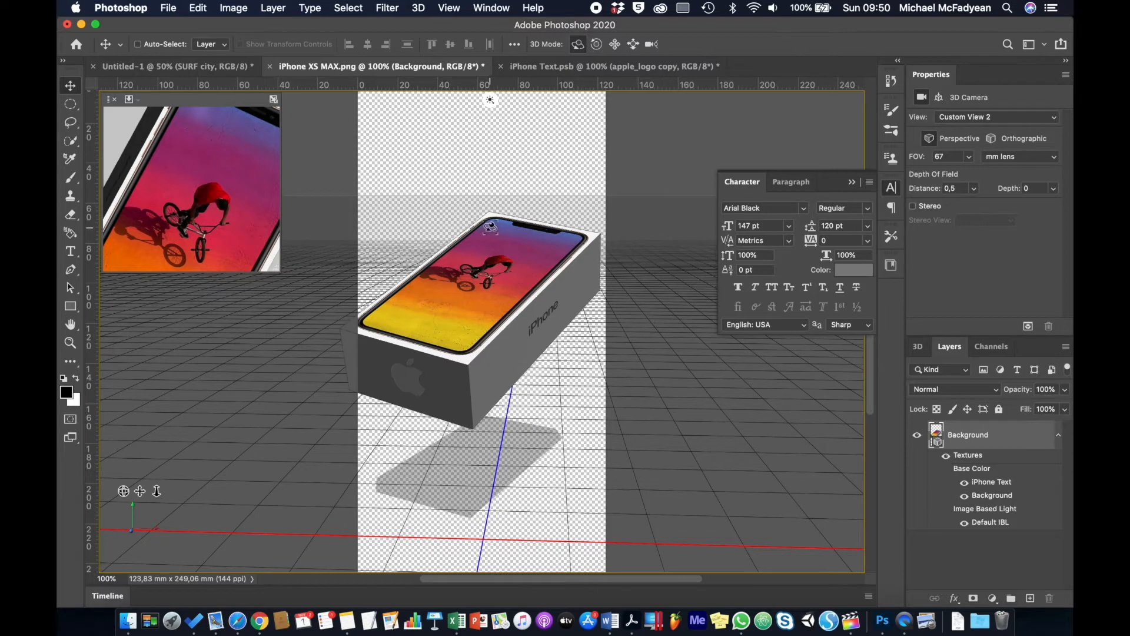
Create a new 200 × 200 mm document, starting from the A4 preset.
{"action": "left_click", "coordinate": [169, 8]}
{"action": "left_click", "coordinate": [173, 26]}
{"action": "left_click", "coordinate": [511, 213]}
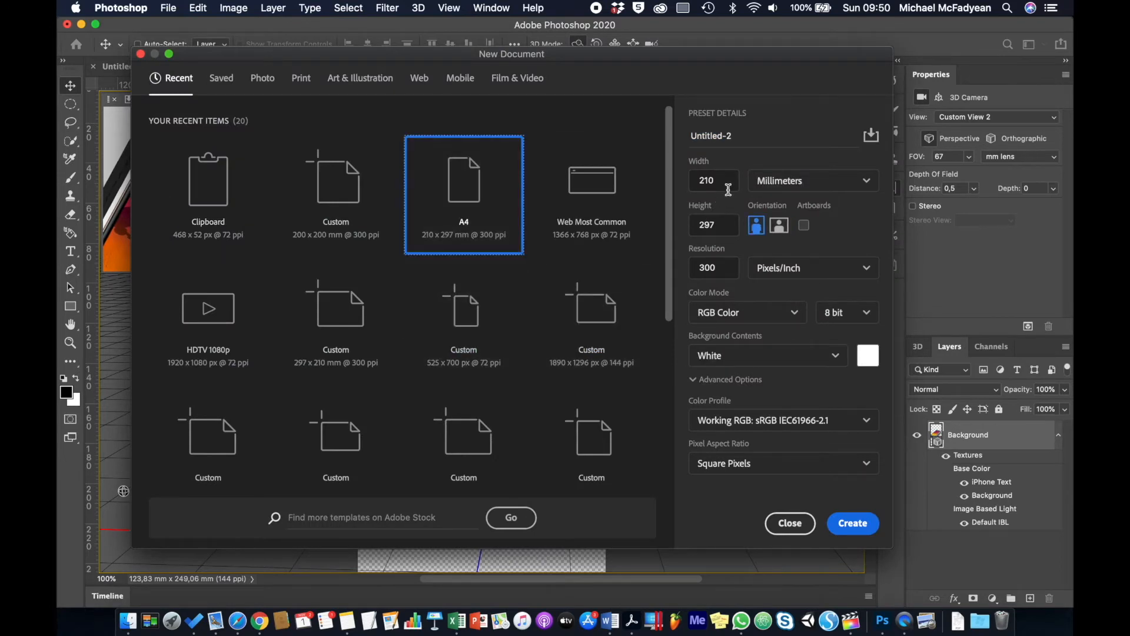
{"action": "left_click_drag", "start_coordinate": [729, 182], "coordinate": [672, 186]}
{"action": "type", "text": "200"}
{"action": "key", "text": "Tab"}
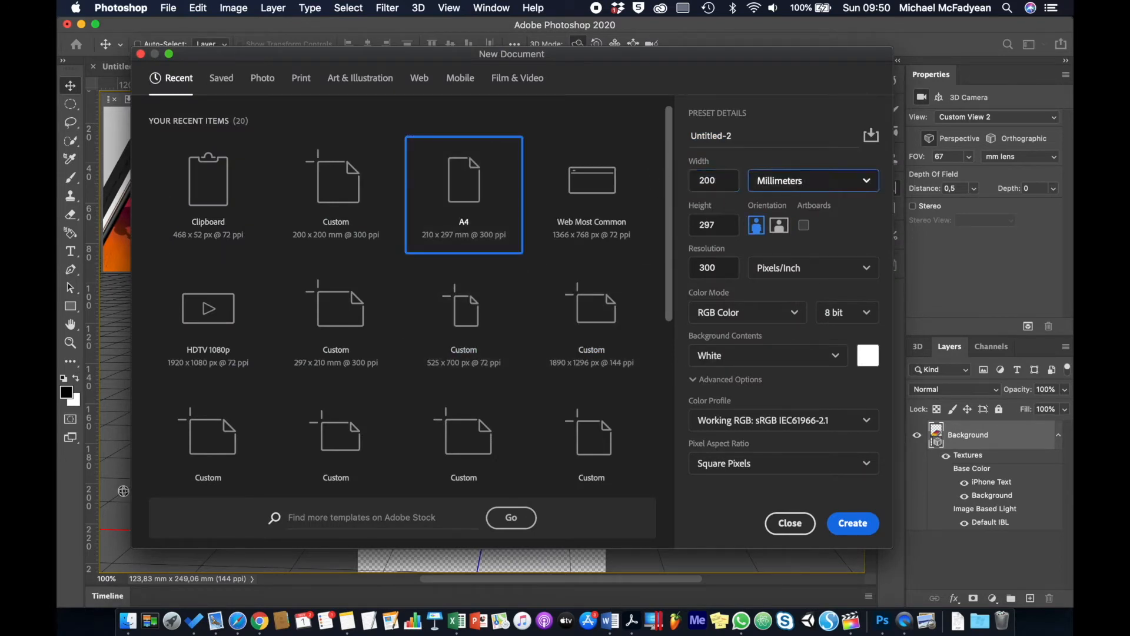
{"action": "type", "text": "200"}
{"action": "left_click", "coordinate": [852, 523]}
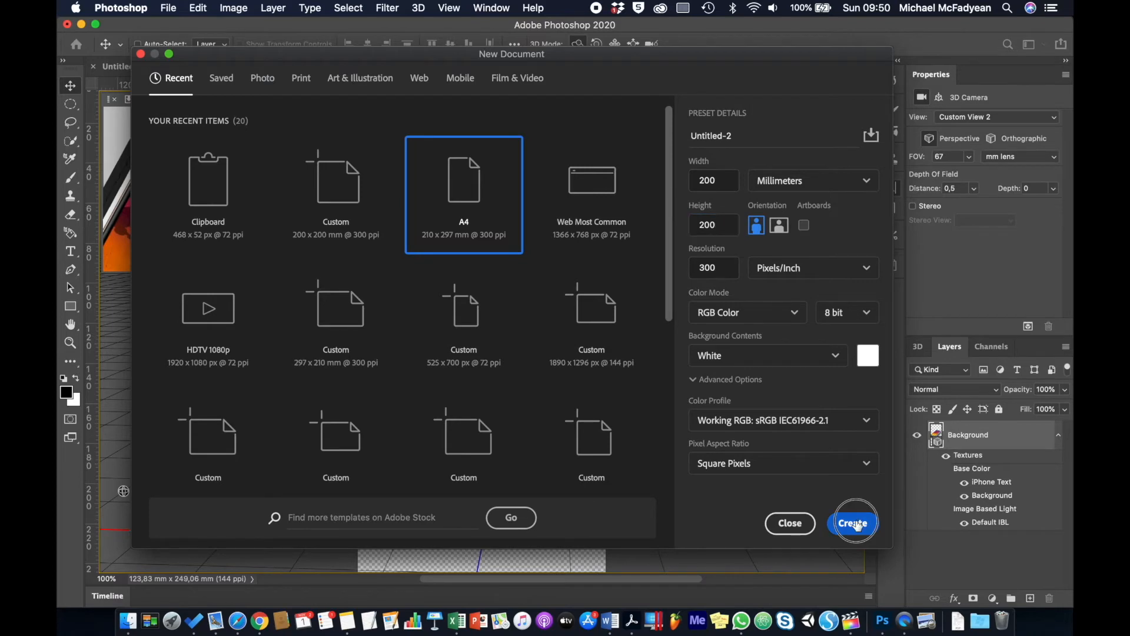
Place Soda Can Label.jpg into the new document as an embedded layer.
{"action": "left_click", "coordinate": [160, 11]}
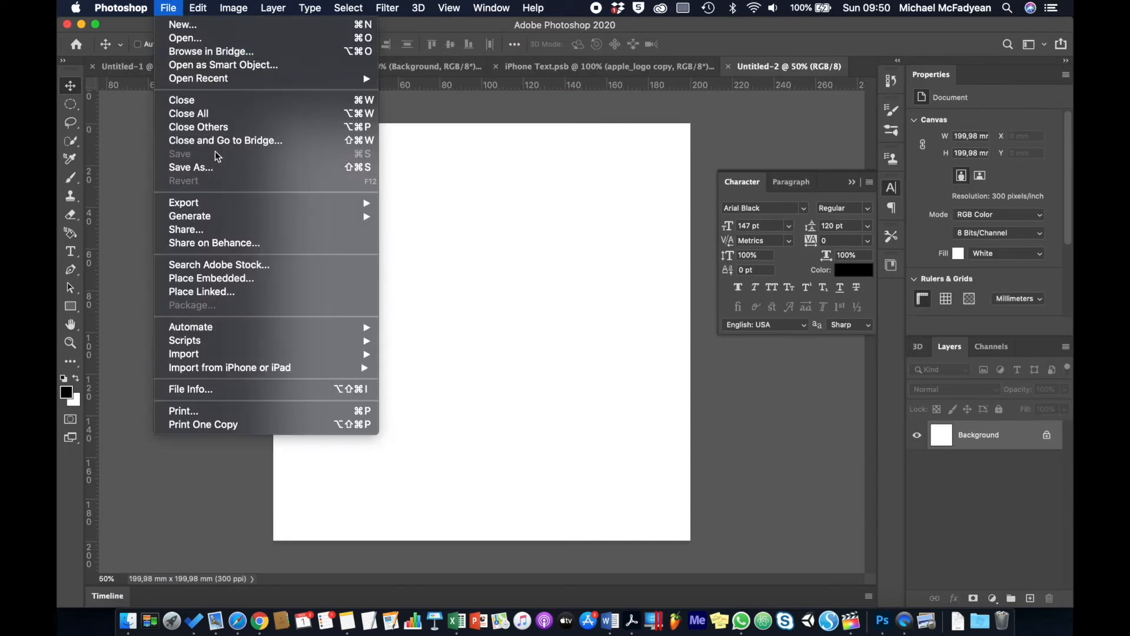
{"action": "left_click", "coordinate": [253, 280]}
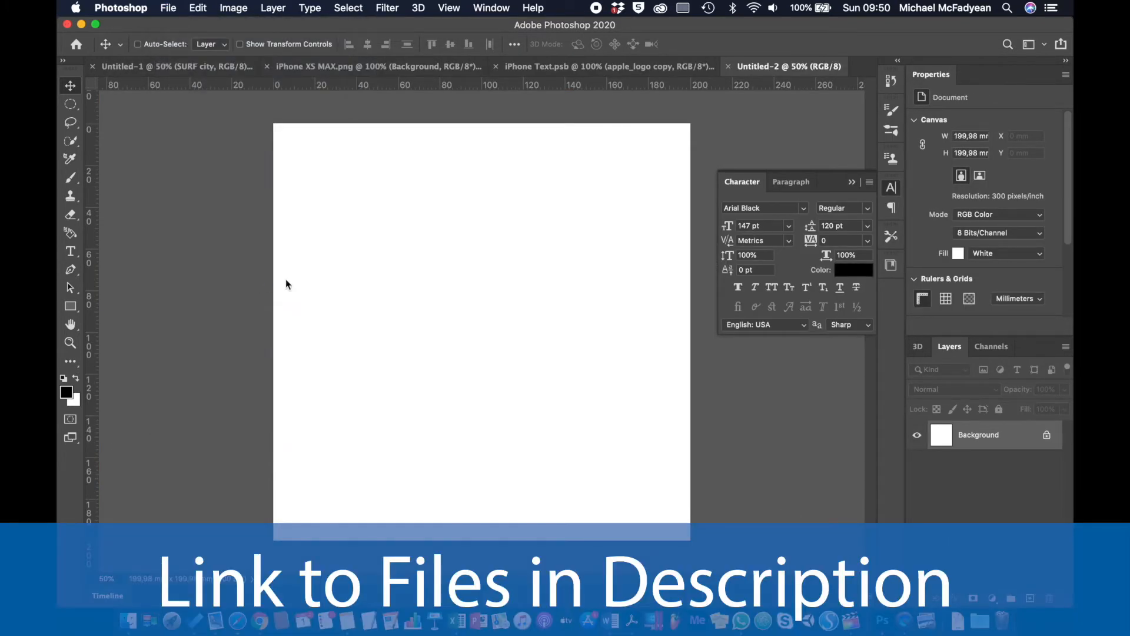
{"action": "double_click", "coordinate": [499, 179]}
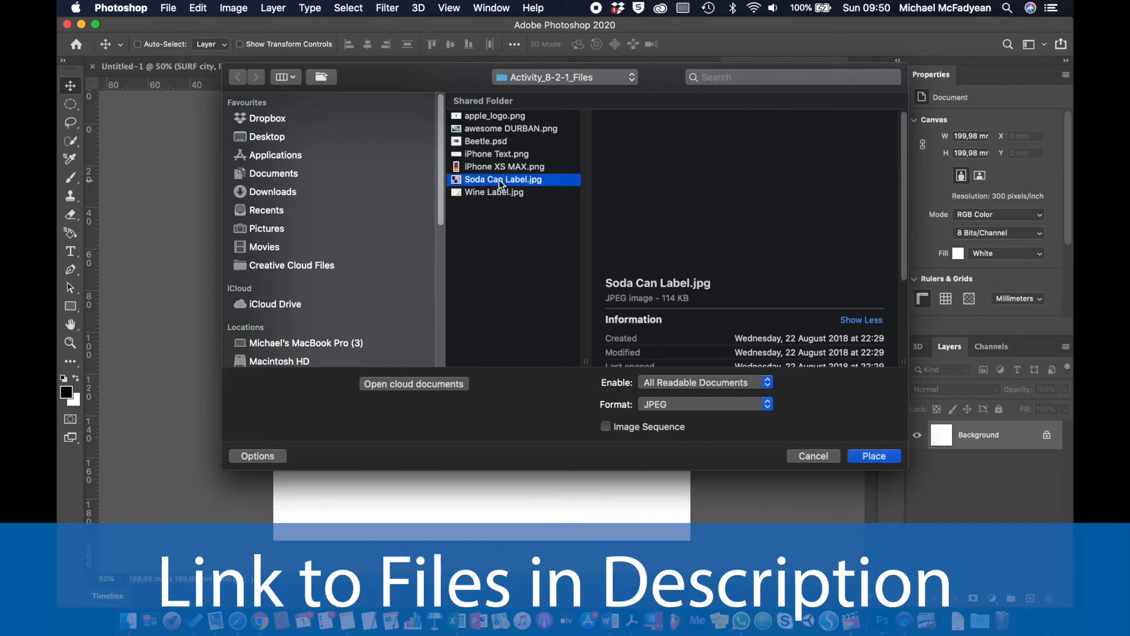
{"action": "key", "text": "Return"}
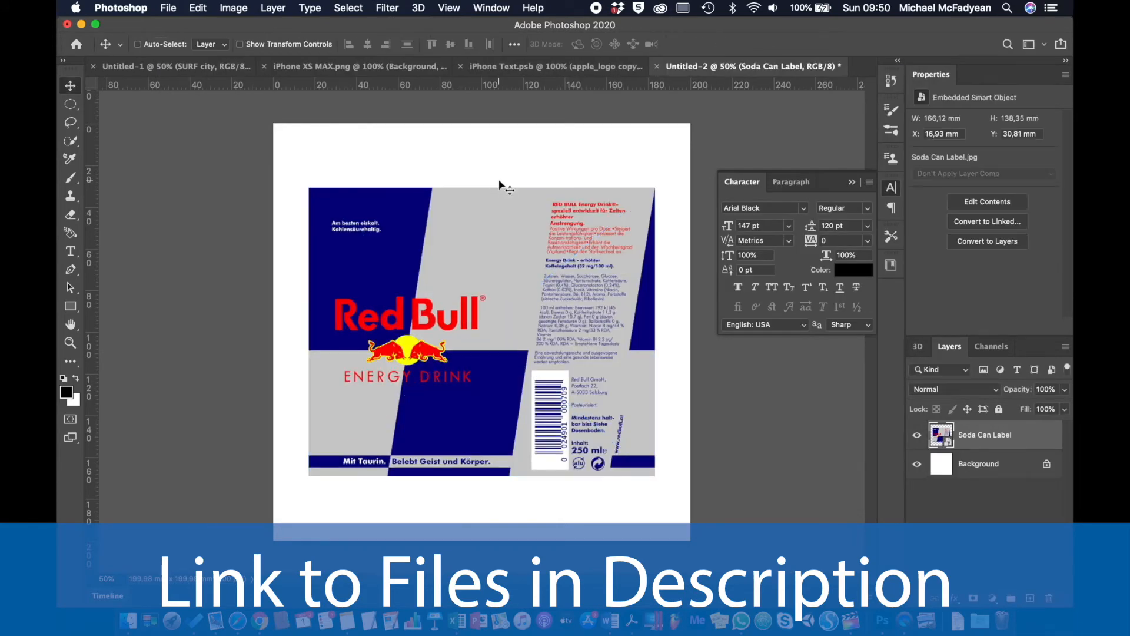
{"action": "left_click", "coordinate": [419, 9]}
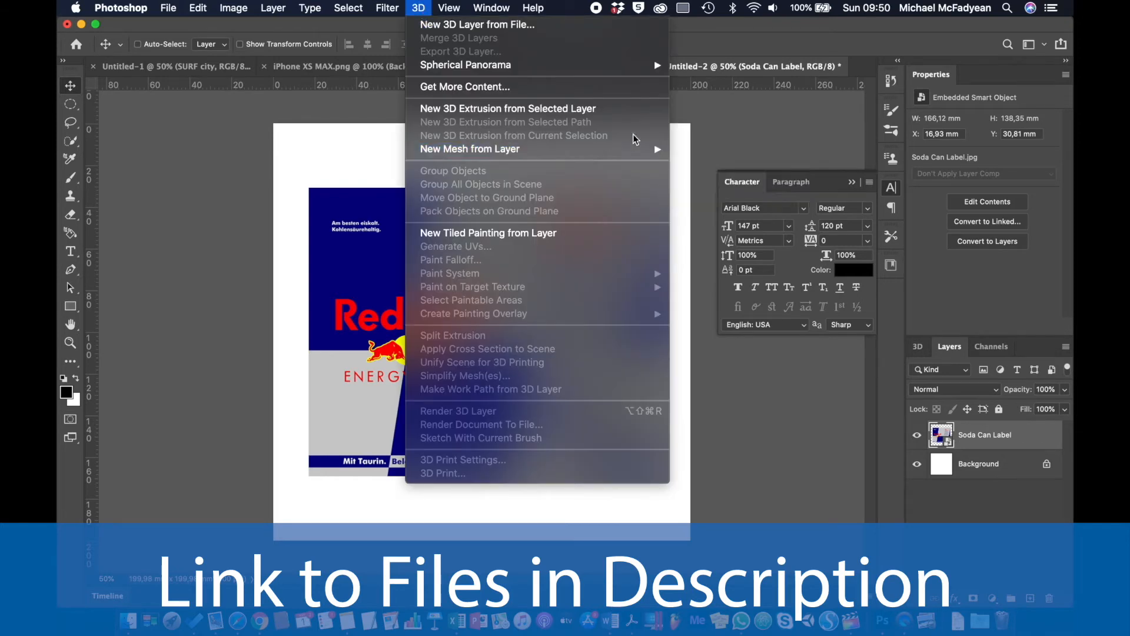
Wrap the Soda Can Label onto the Soda mesh preset, orbit around the can, and select its mesh.
{"action": "mouse_move", "coordinate": [656, 150]}
{"action": "mouse_move", "coordinate": [696, 165]}
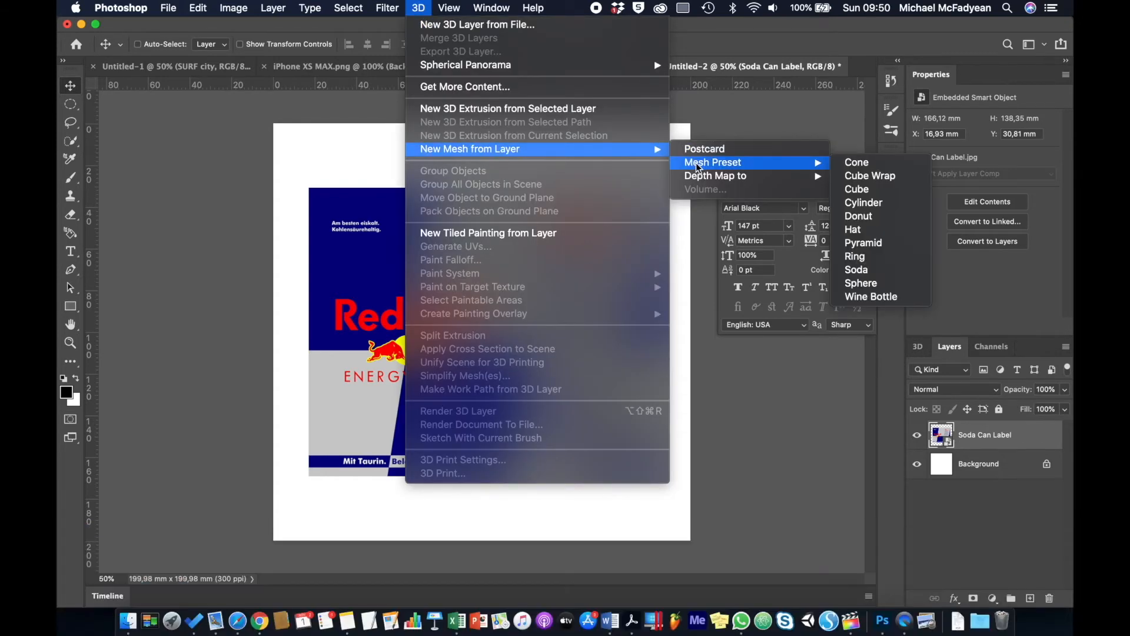
{"action": "left_click", "coordinate": [883, 274]}
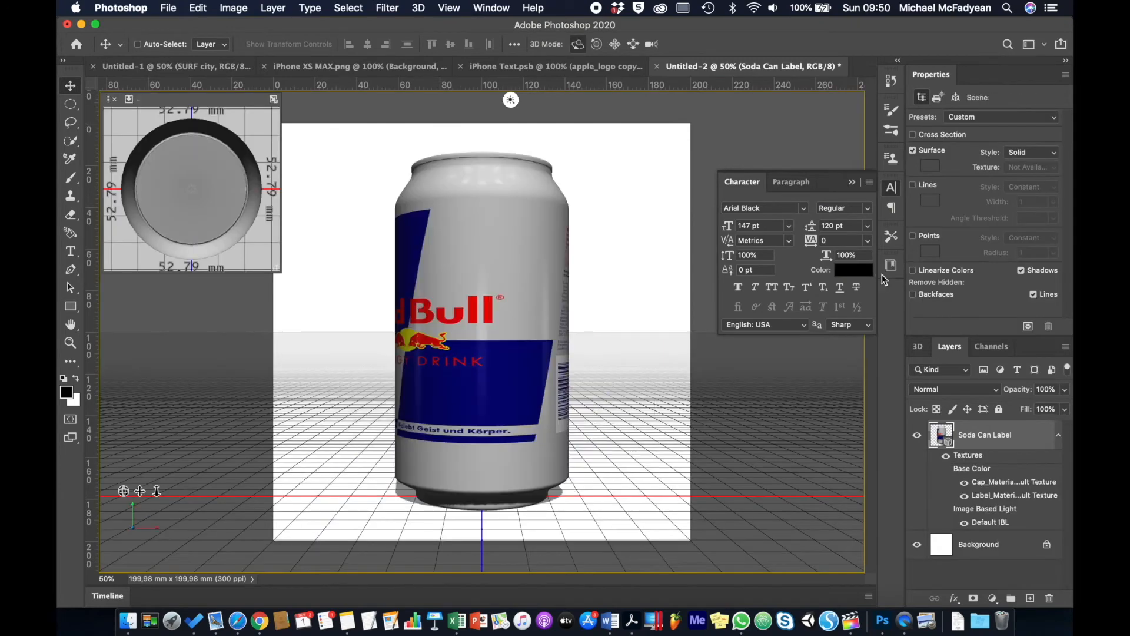
{"action": "mouse_move", "coordinate": [617, 279]}
{"action": "left_mouse_down"}
{"action": "mouse_move", "coordinate": [595, 341]}
{"action": "mouse_move", "coordinate": [112, 383]}
{"action": "mouse_move", "coordinate": [594, 255]}
{"action": "mouse_move", "coordinate": [595, 270]}
{"action": "mouse_move", "coordinate": [638, 277]}
{"action": "left_mouse_up"}
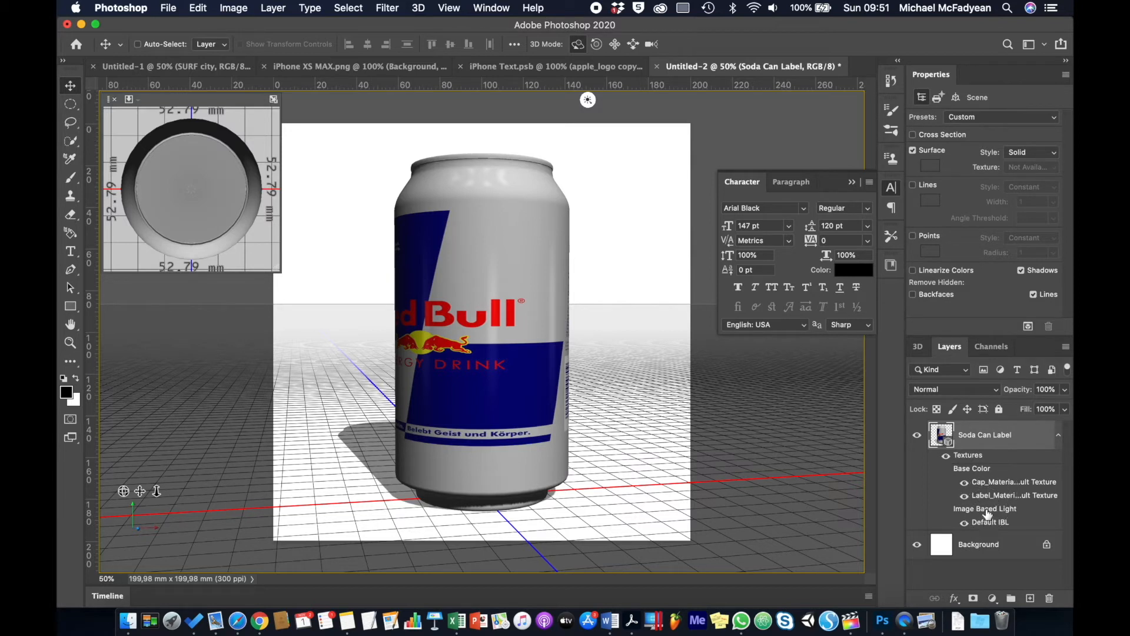
{"action": "left_click", "coordinate": [564, 325]}
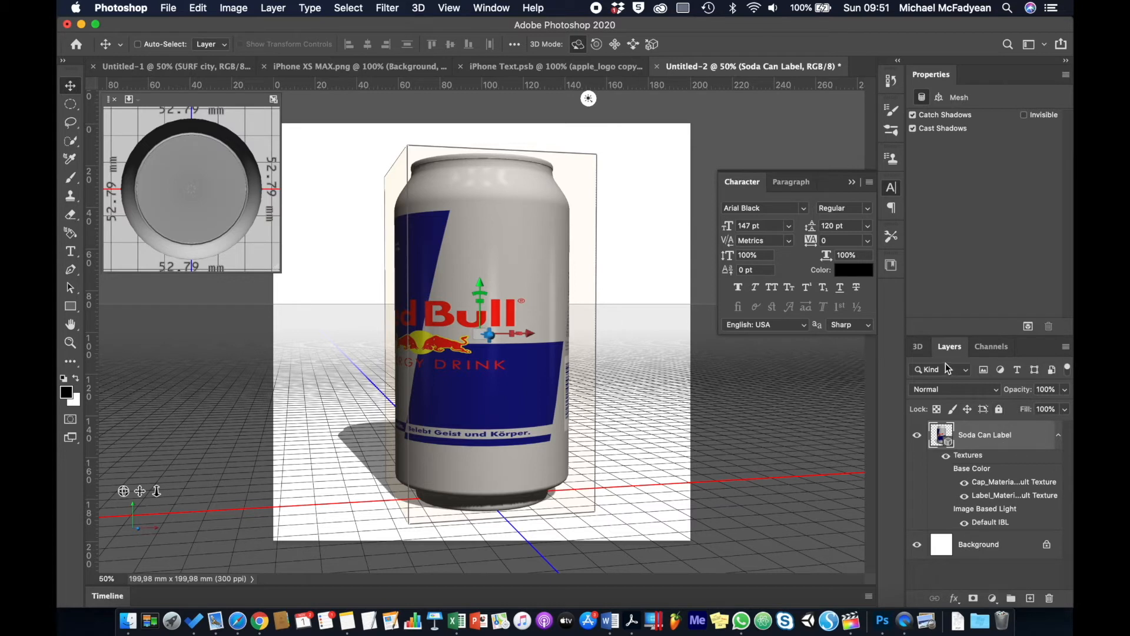
Open the can's Label_Material base colour texture for editing.
{"action": "left_click", "coordinate": [918, 347]}
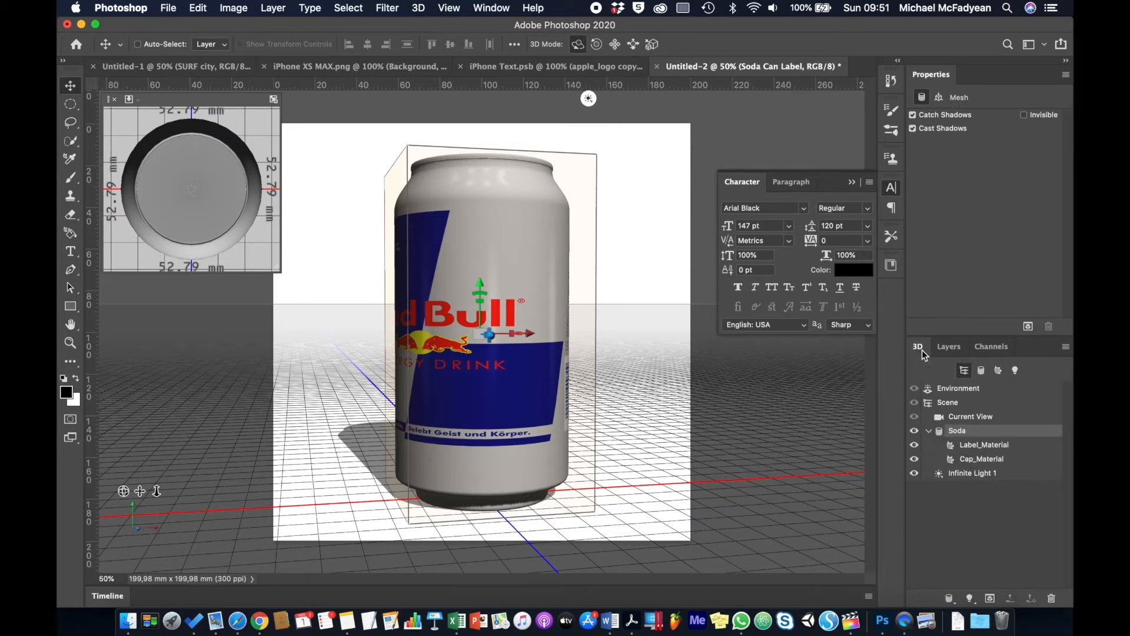
{"action": "left_click", "coordinate": [987, 449]}
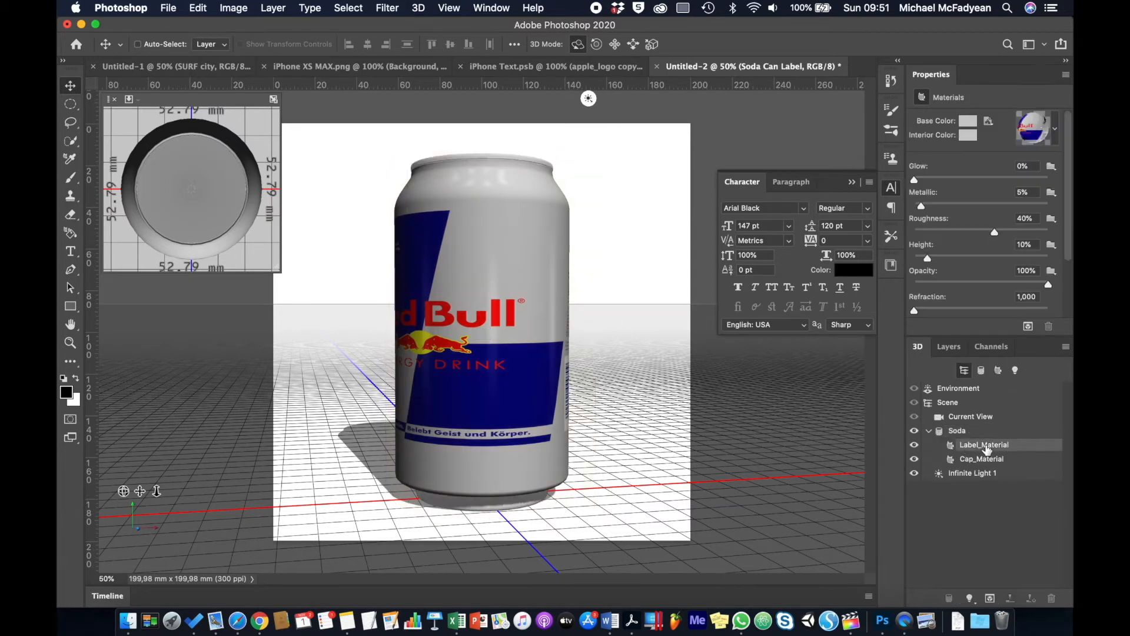
{"action": "left_click", "coordinate": [988, 123]}
{"action": "left_click", "coordinate": [960, 135]}
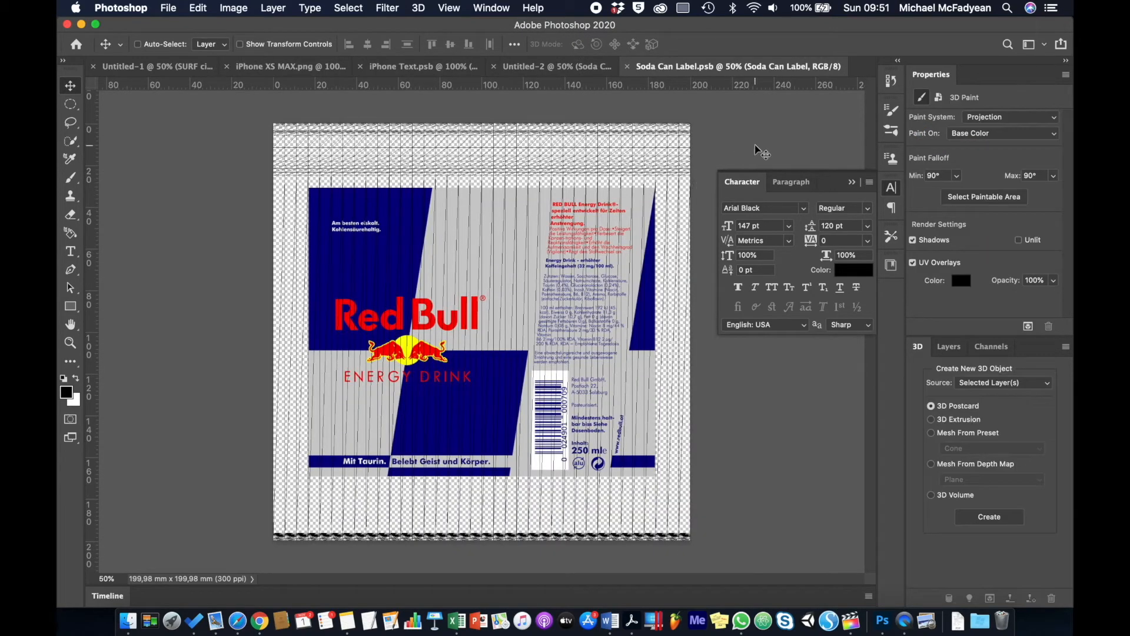
Stretch the Red Bull label to nearly fill the texture canvas and save it.
{"action": "key", "text": "super+t"}
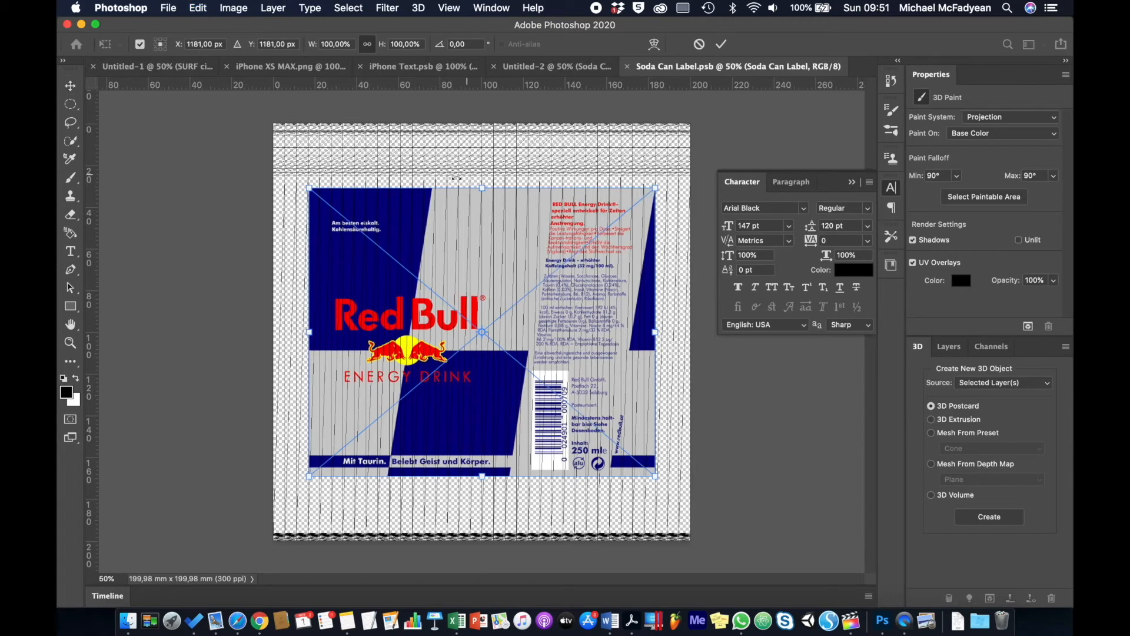
{"action": "left_click_drag", "start_coordinate": [311, 187], "coordinate": [274, 135]}
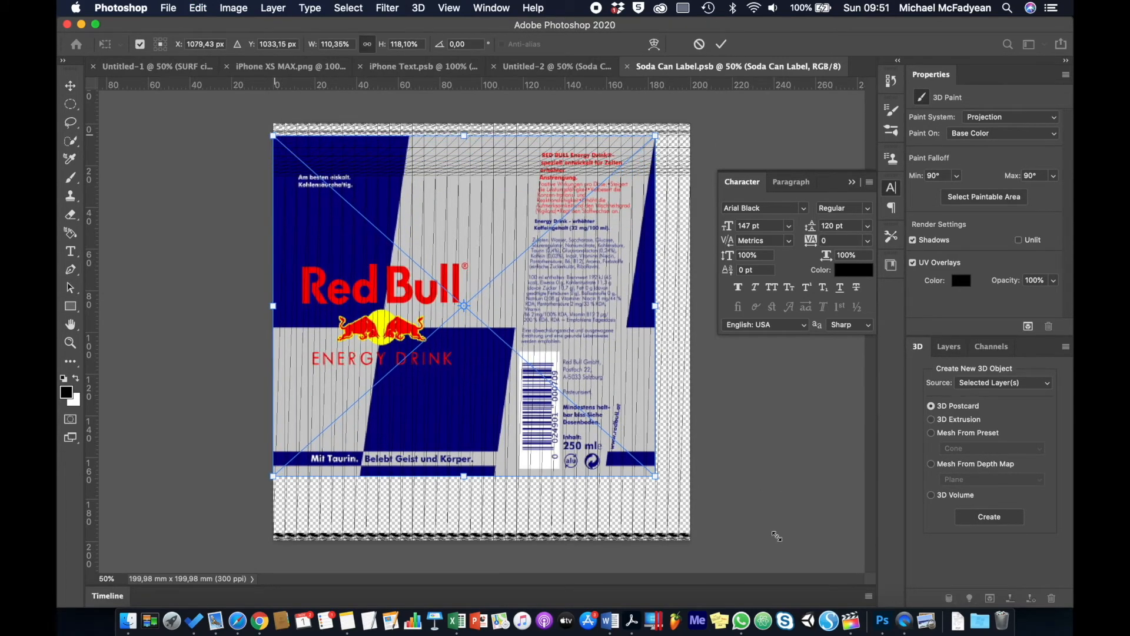
{"action": "left_click_drag", "start_coordinate": [656, 477], "coordinate": [690, 533]}
{"action": "key", "text": "Return"}
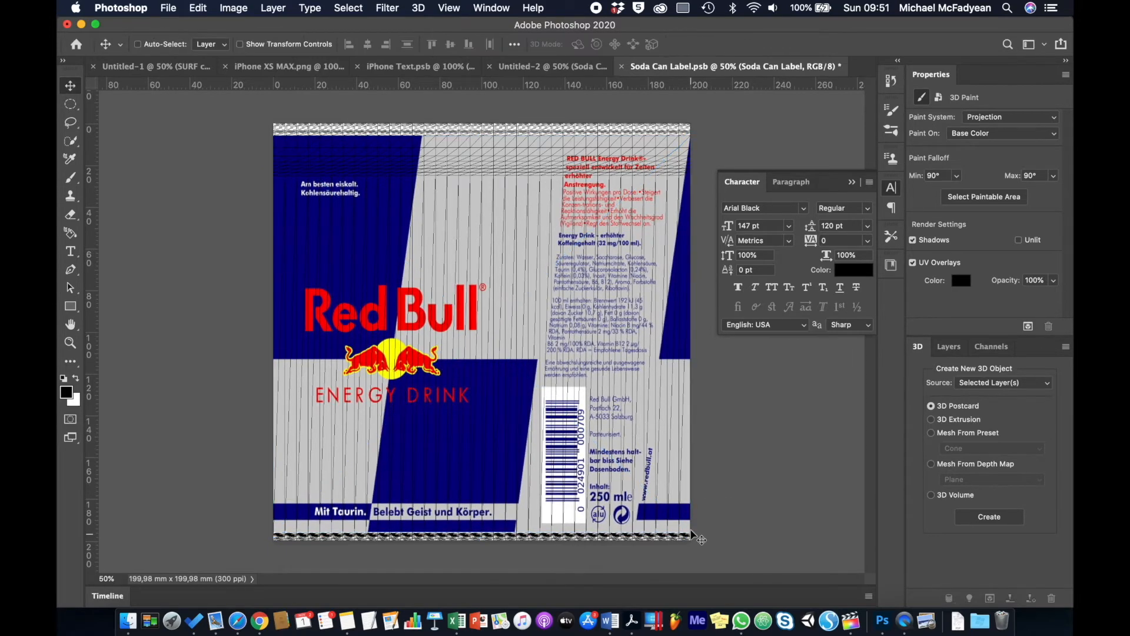
{"action": "key", "text": "super+s"}
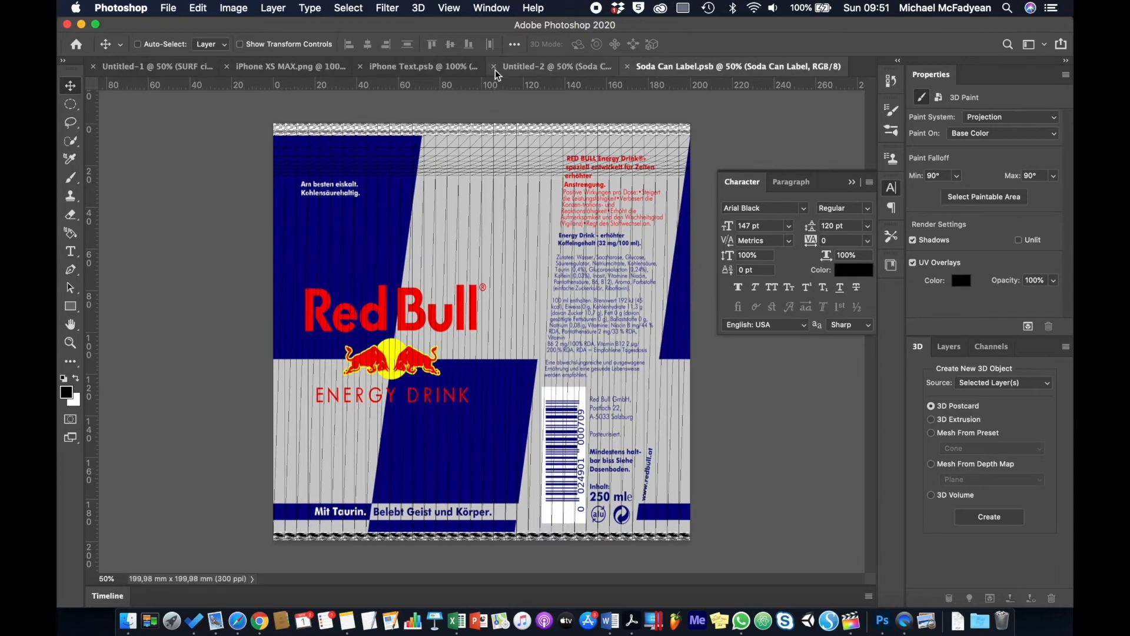
Inspect the updated Red Bull can in Untitled-2, then delete the Soda Can Label layer.
{"action": "left_click", "coordinate": [517, 71]}
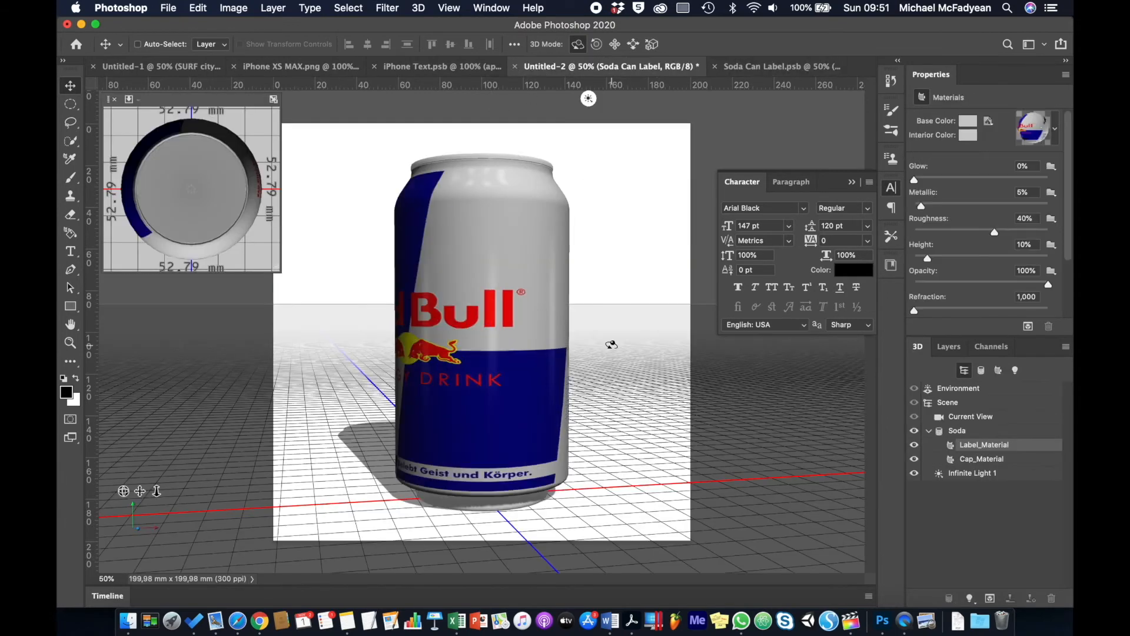
{"action": "mouse_move", "coordinate": [630, 320]}
{"action": "left_mouse_down"}
{"action": "mouse_move", "coordinate": [528, 347]}
{"action": "mouse_move", "coordinate": [386, 298]}
{"action": "mouse_move", "coordinate": [424, 333]}
{"action": "mouse_move", "coordinate": [603, 379]}
{"action": "mouse_move", "coordinate": [639, 265]}
{"action": "mouse_move", "coordinate": [643, 323]}
{"action": "left_mouse_up"}
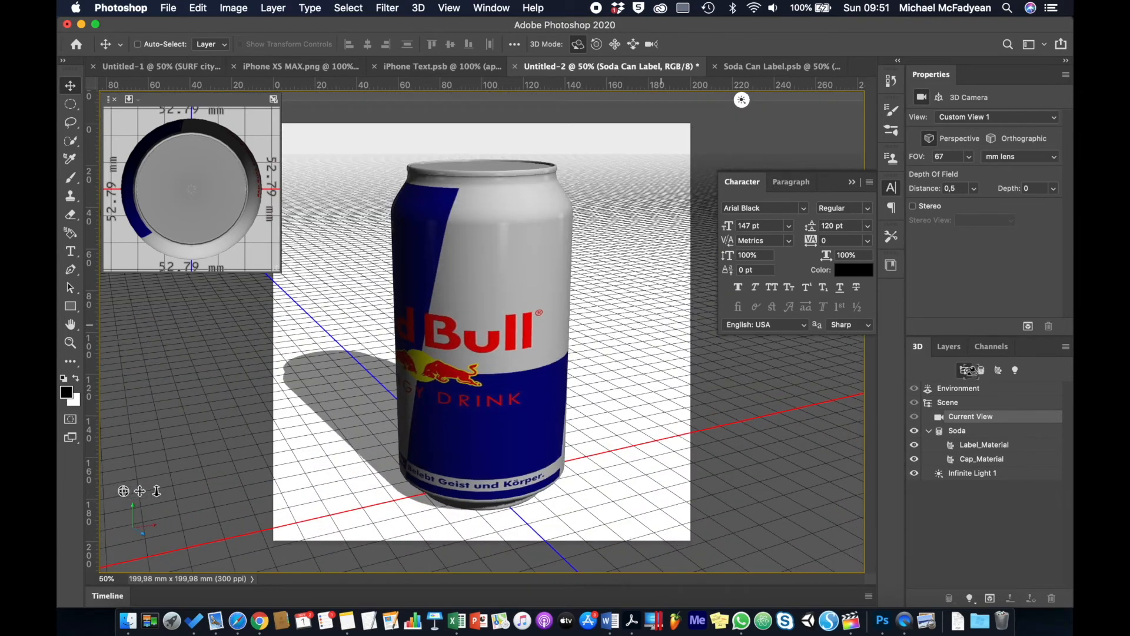
{"action": "left_click", "coordinate": [949, 347]}
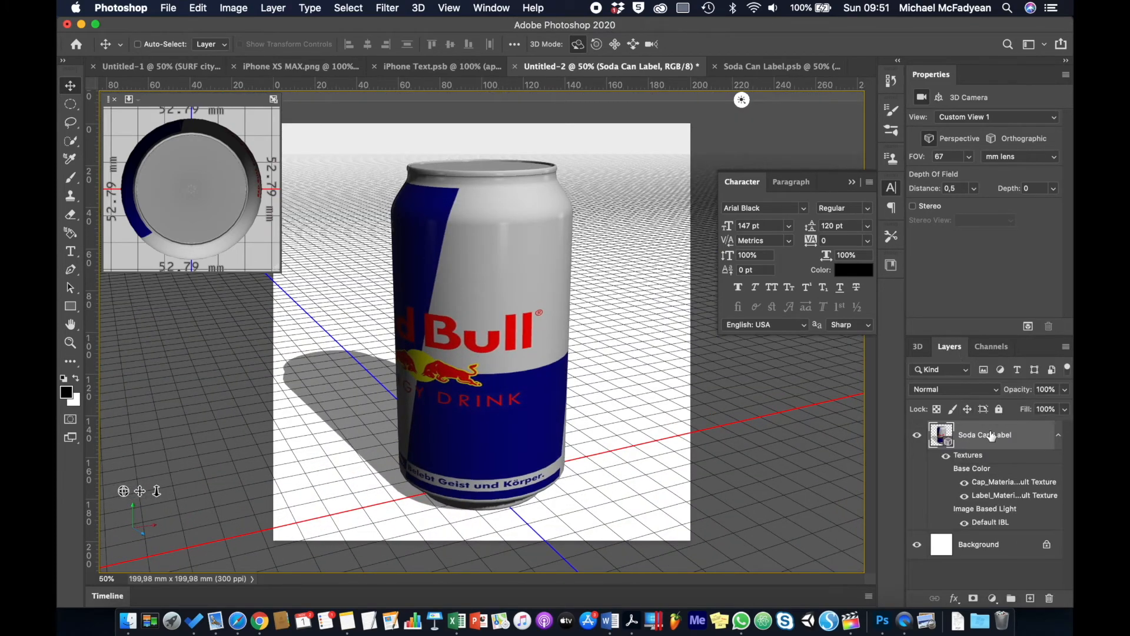
{"action": "key", "text": "Delete"}
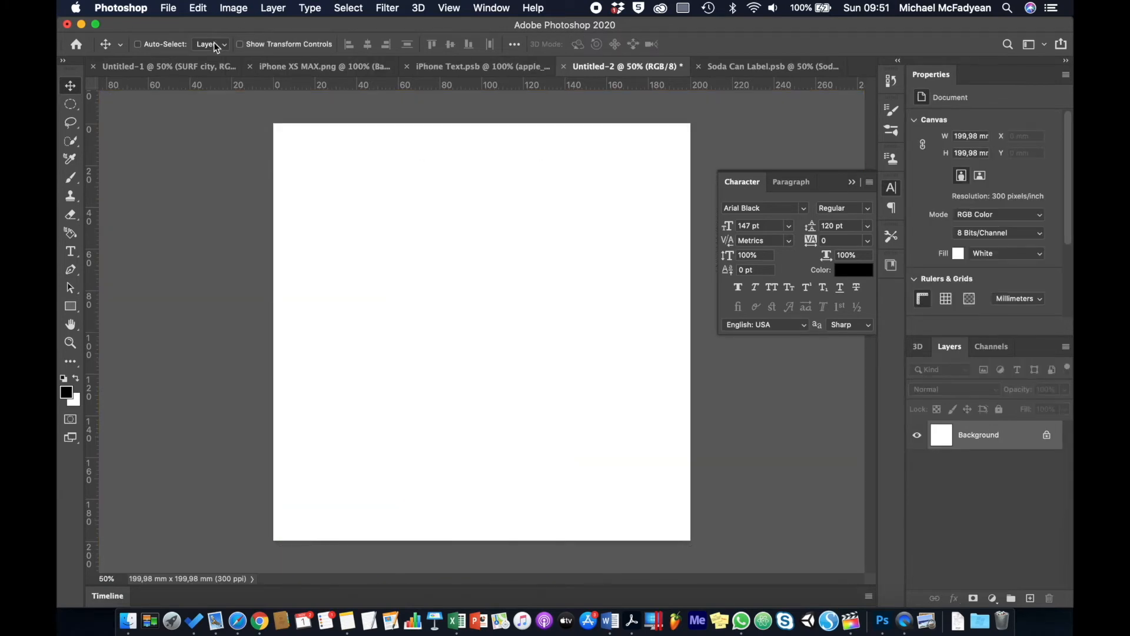
Place the Wine Label image into Untitled-2 as an embedded layer.
{"action": "left_click", "coordinate": [169, 7]}
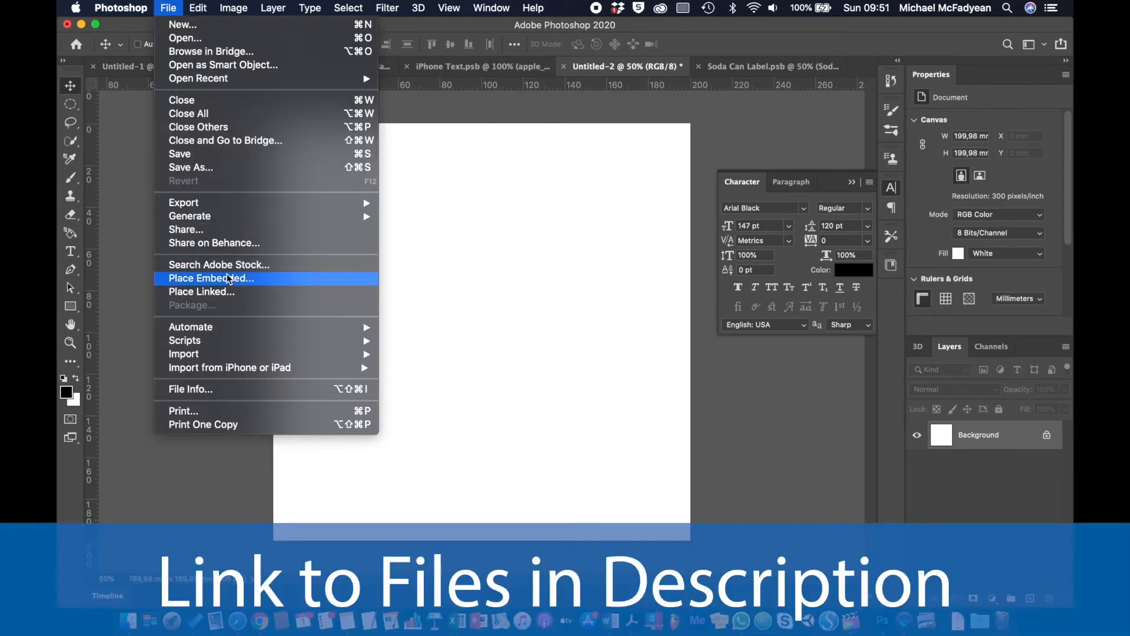
{"action": "left_click", "coordinate": [227, 277]}
{"action": "left_click", "coordinate": [498, 194]}
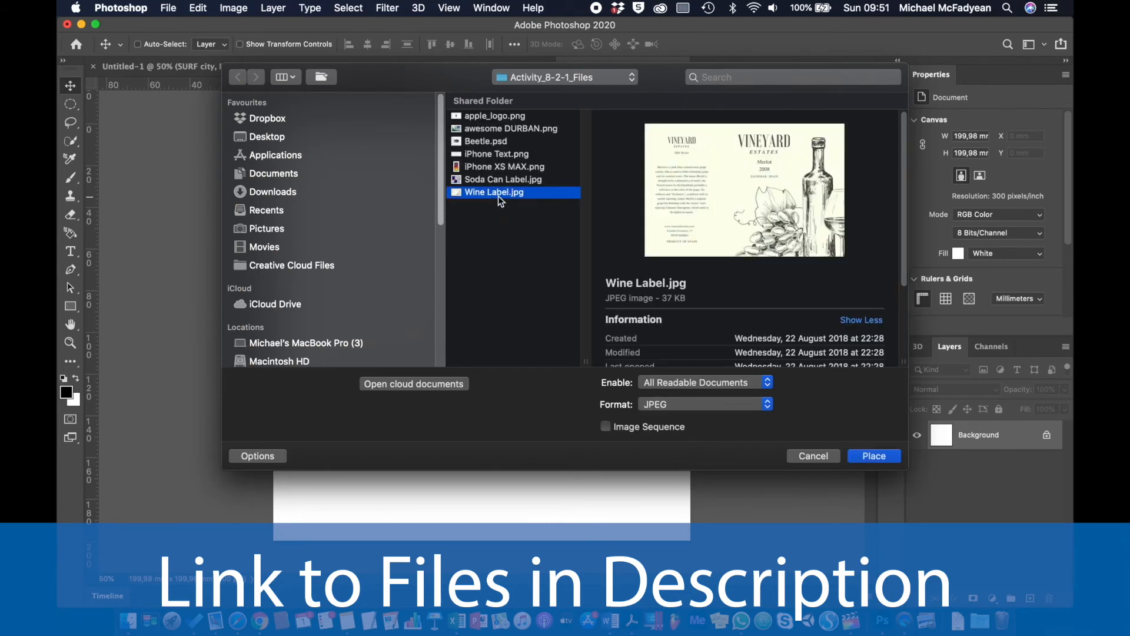
{"action": "key", "text": "Return"}
{"action": "key", "text": "Return"}
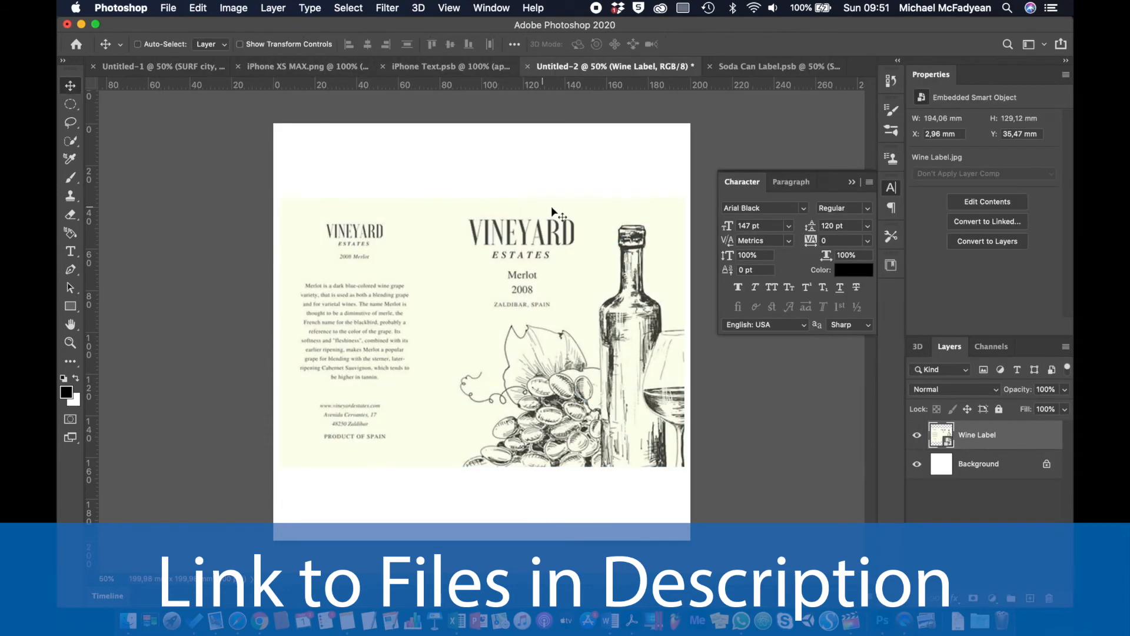
Wrap the label onto a 3D mesh using the Wine Bottle mesh preset.
{"action": "left_click", "coordinate": [419, 8]}
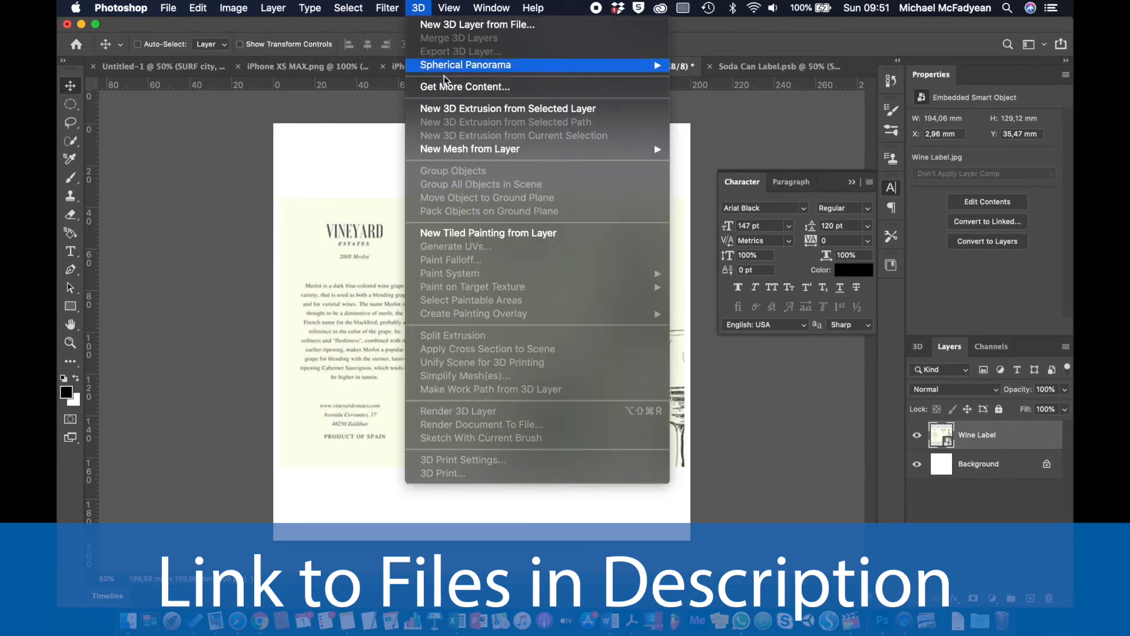
{"action": "mouse_move", "coordinate": [620, 150]}
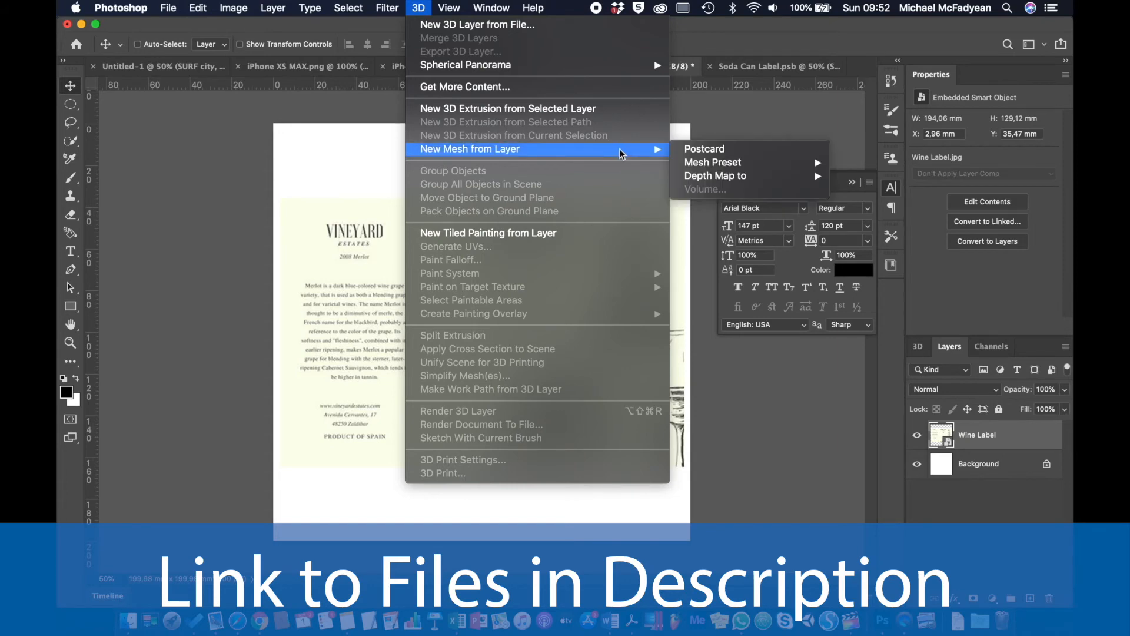
{"action": "mouse_move", "coordinate": [795, 163]}
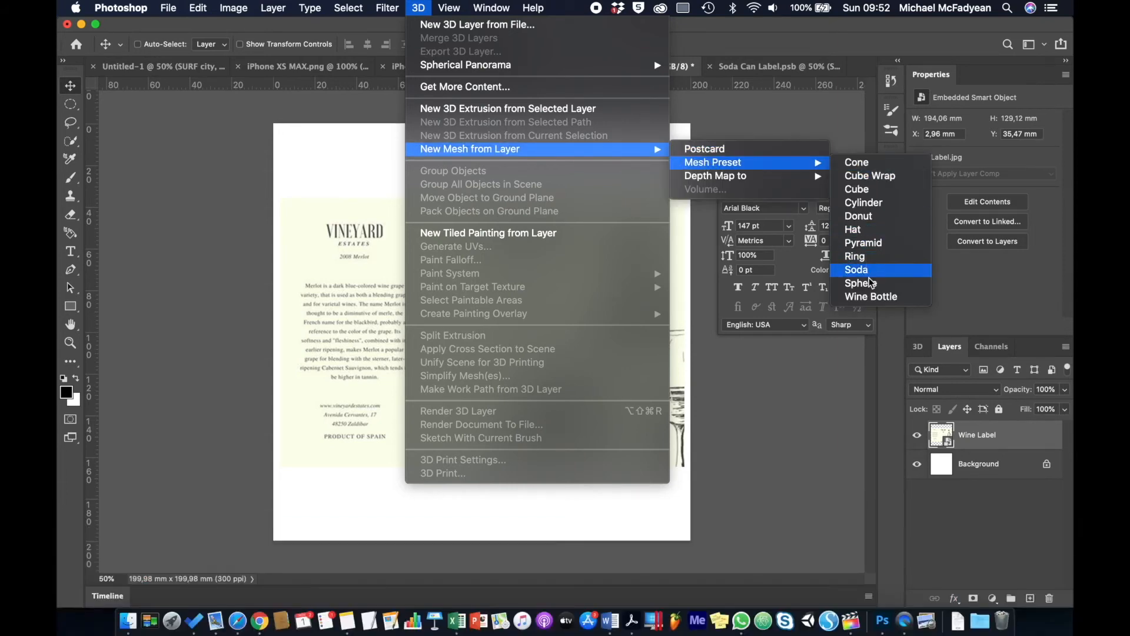
{"action": "left_click", "coordinate": [871, 297]}
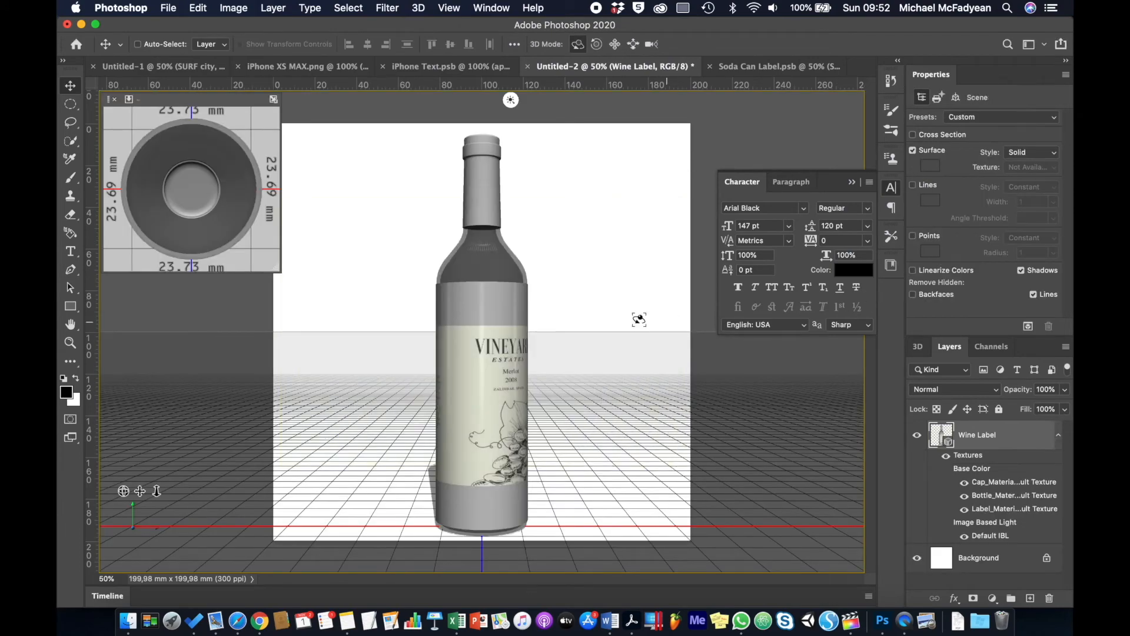
Orbit the wine bottle scene to view it from above at an angle.
{"action": "mouse_move", "coordinate": [595, 338]}
{"action": "left_mouse_down"}
{"action": "mouse_move", "coordinate": [424, 327]}
{"action": "mouse_move", "coordinate": [424, 312]}
{"action": "mouse_move", "coordinate": [525, 368]}
{"action": "mouse_move", "coordinate": [645, 310]}
{"action": "mouse_move", "coordinate": [601, 345]}
{"action": "mouse_move", "coordinate": [560, 359]}
{"action": "mouse_move", "coordinate": [465, 347]}
{"action": "mouse_move", "coordinate": [611, 338]}
{"action": "mouse_move", "coordinate": [597, 305]}
{"action": "mouse_move", "coordinate": [599, 366]}
{"action": "left_mouse_up"}
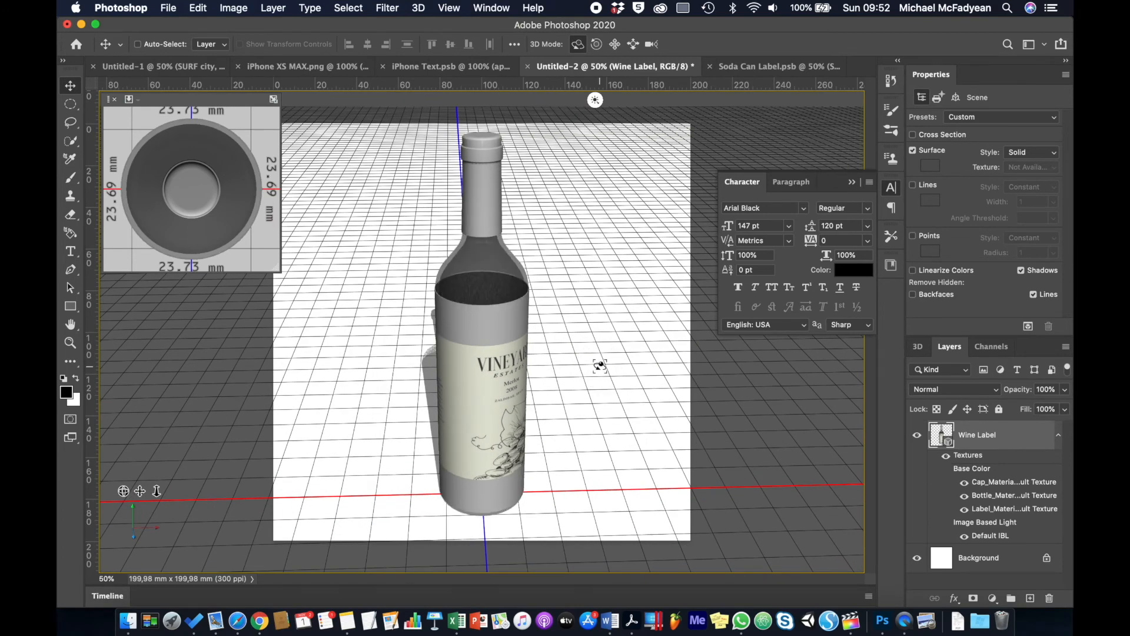
{"action": "left_click", "coordinate": [418, 8]}
{"action": "left_click", "coordinate": [449, 8]}
{"action": "mouse_move", "coordinate": [418, 8]}
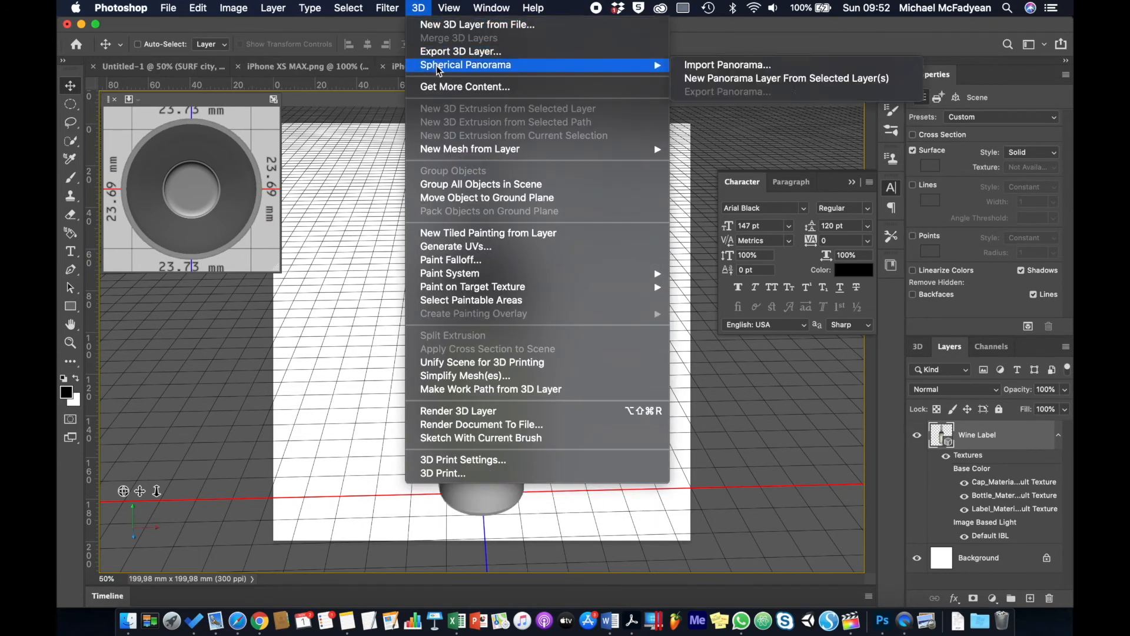
{"action": "left_click", "coordinate": [419, 7]}
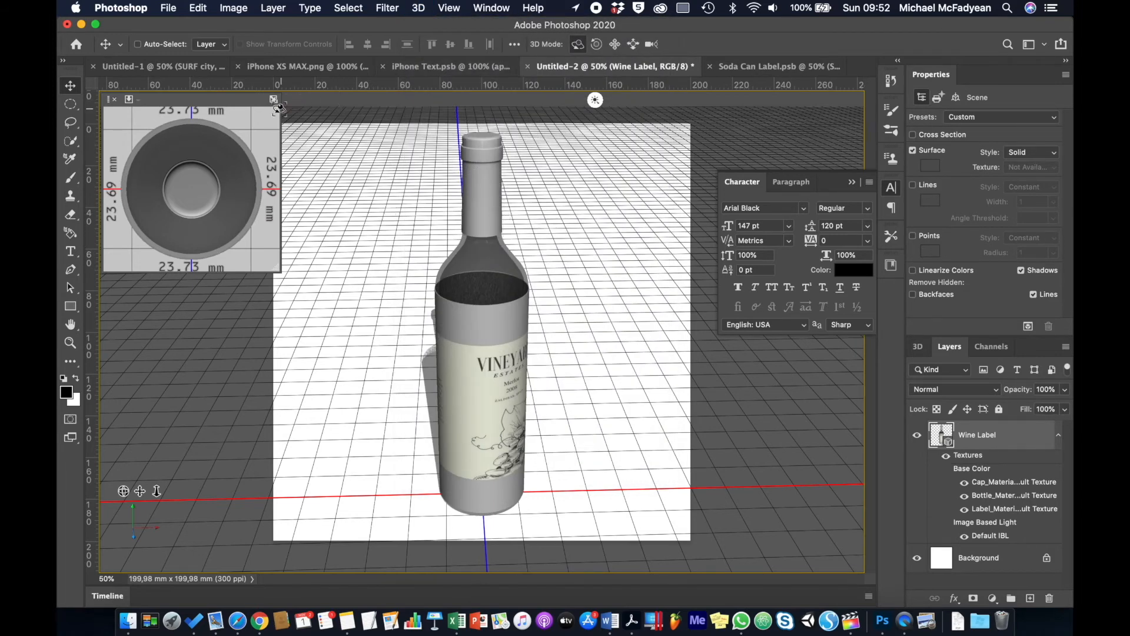
{"action": "left_click", "coordinate": [170, 8]}
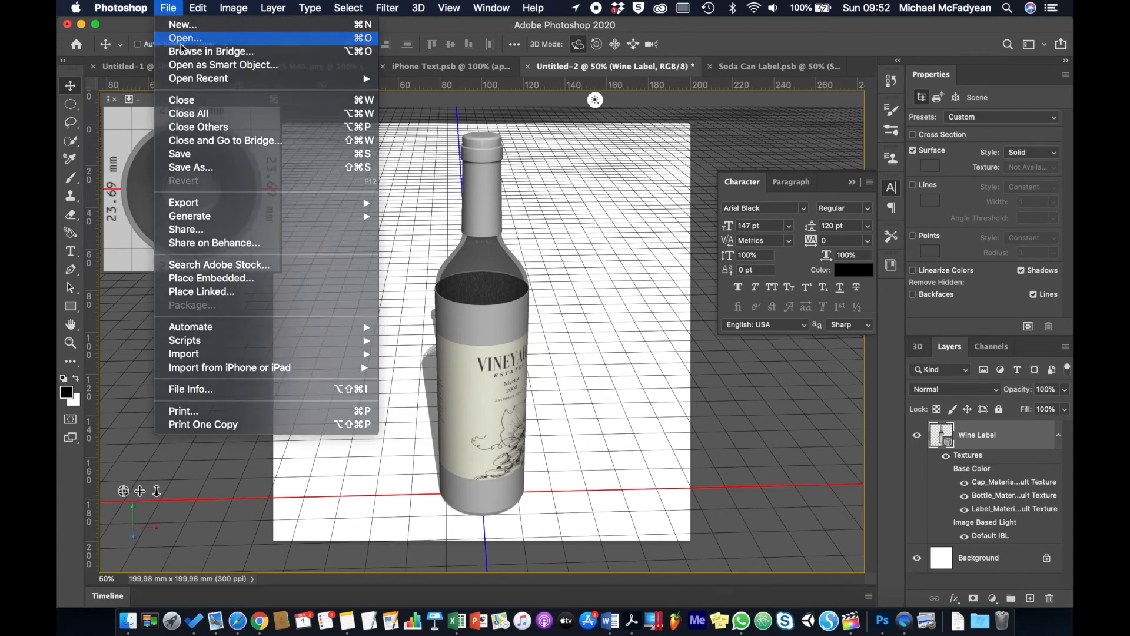
Open Beetle.psd from the Activity files folder.
{"action": "left_click", "coordinate": [618, 216]}
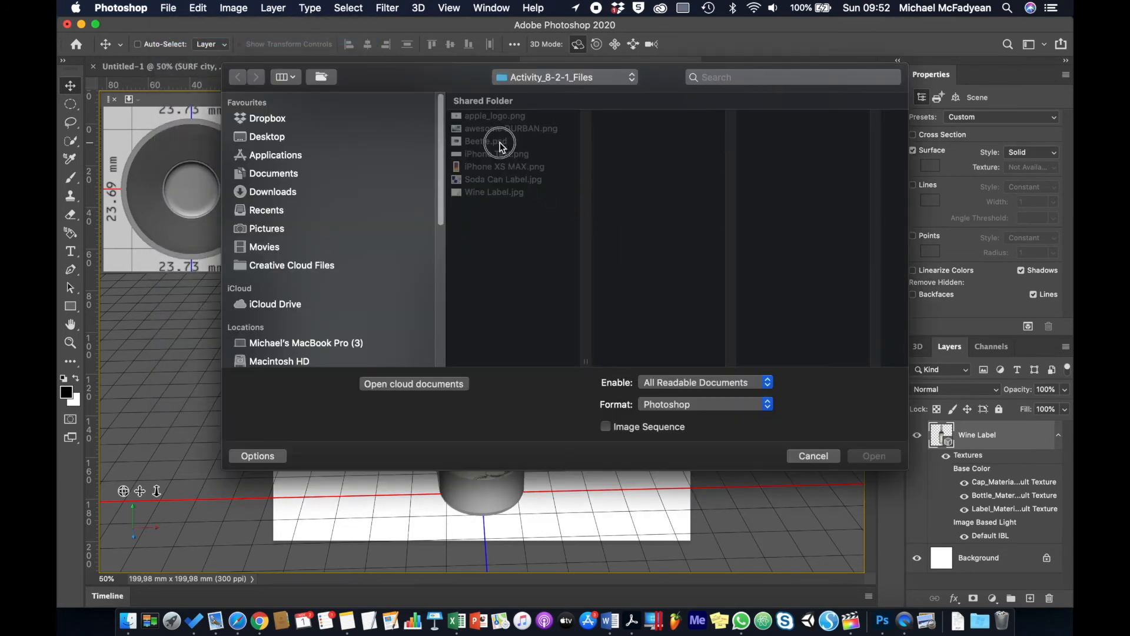
{"action": "double_click", "coordinate": [500, 143]}
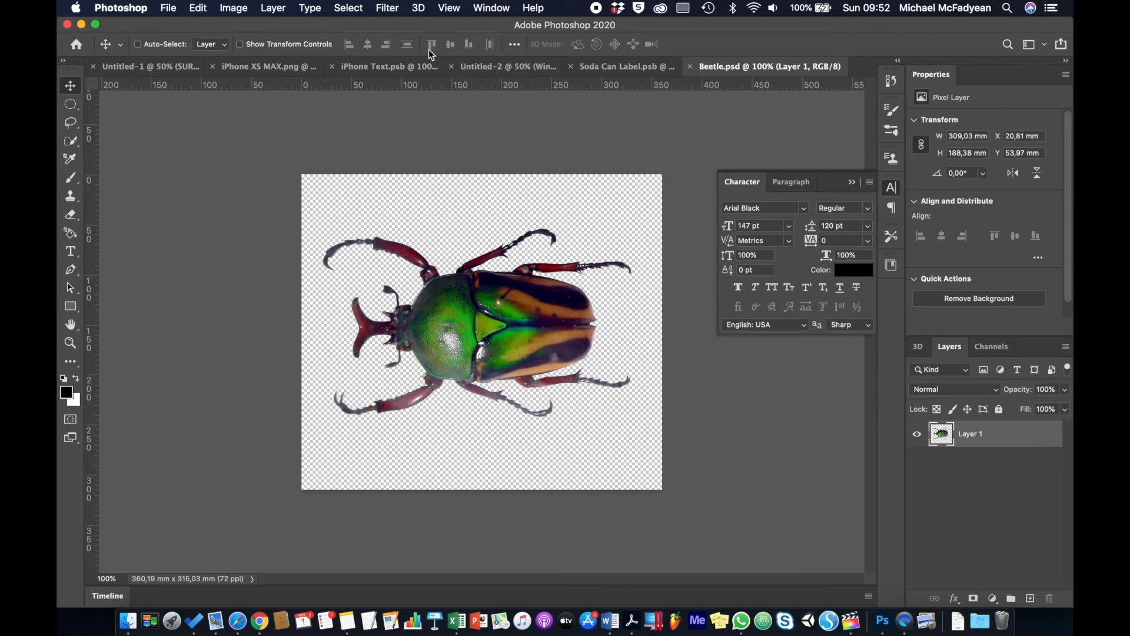
{"action": "left_click", "coordinate": [419, 8]}
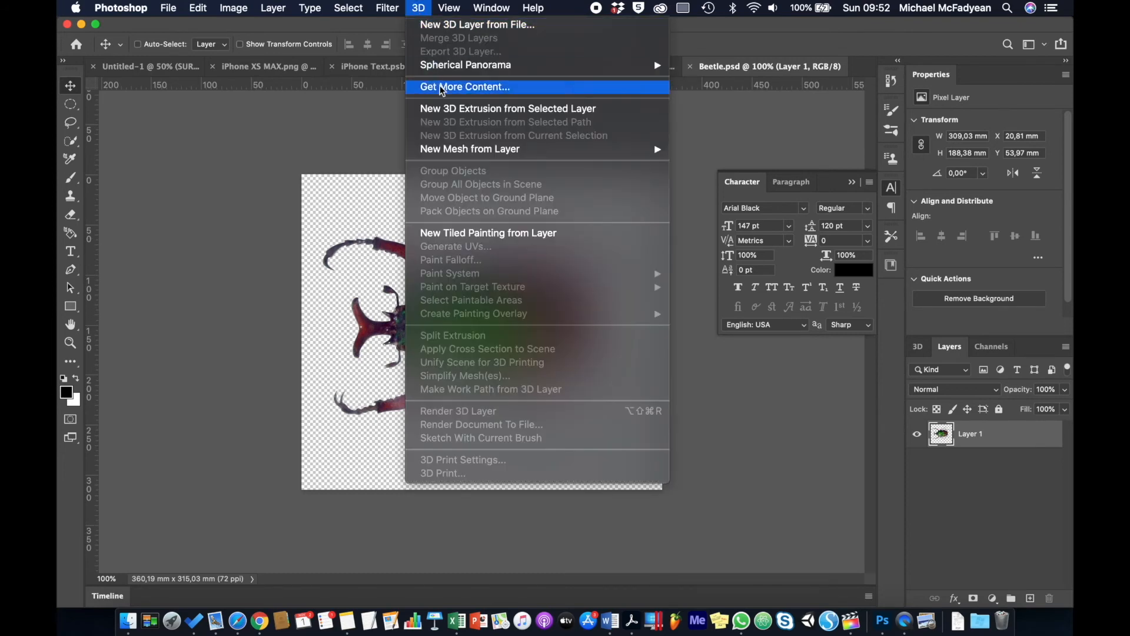
Extrude the beetle layer into 3D with a 1 mm depth, push it back along Z, and orbit.
{"action": "left_click", "coordinate": [447, 105]}
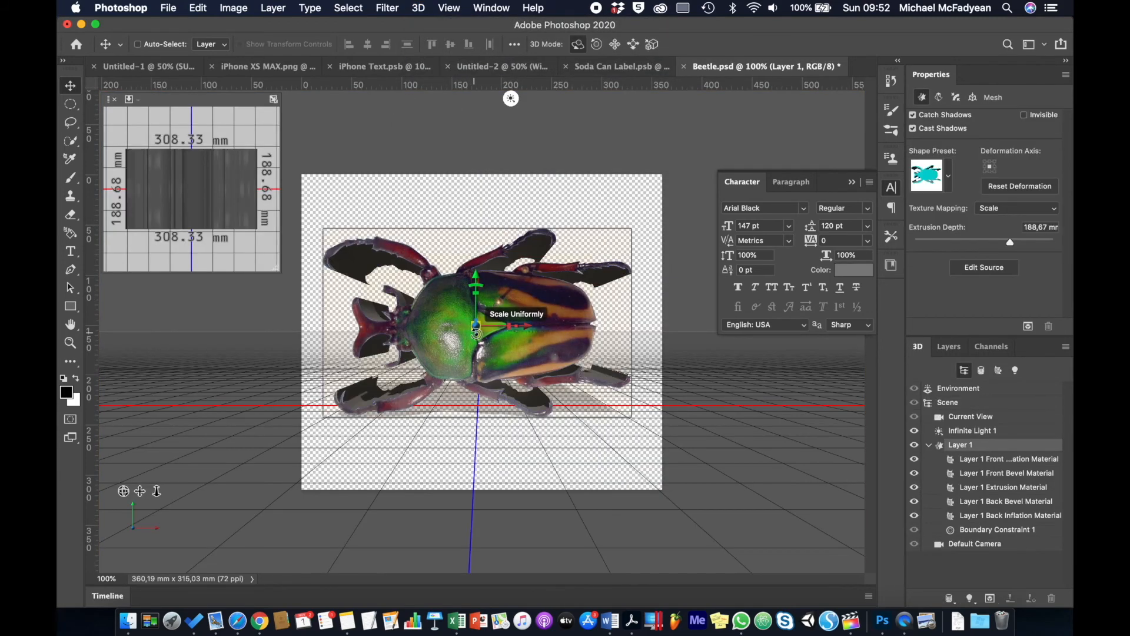
{"action": "left_click_drag", "start_coordinate": [477, 323], "coordinate": [453, 239]}
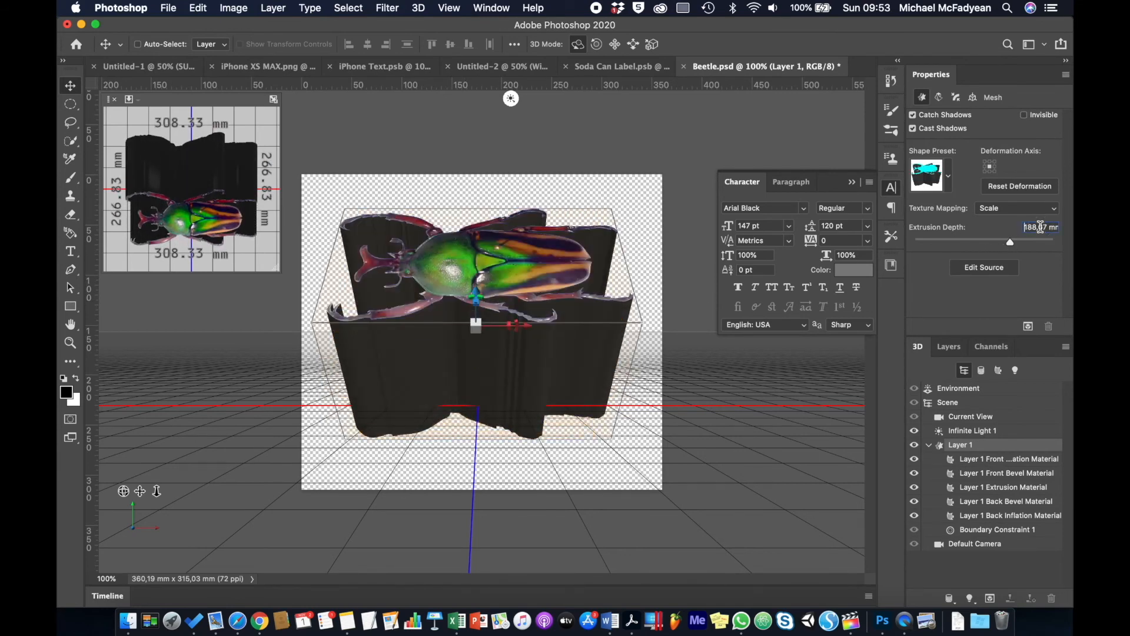
{"action": "type", "text": "1"}
{"action": "key", "text": "Return"}
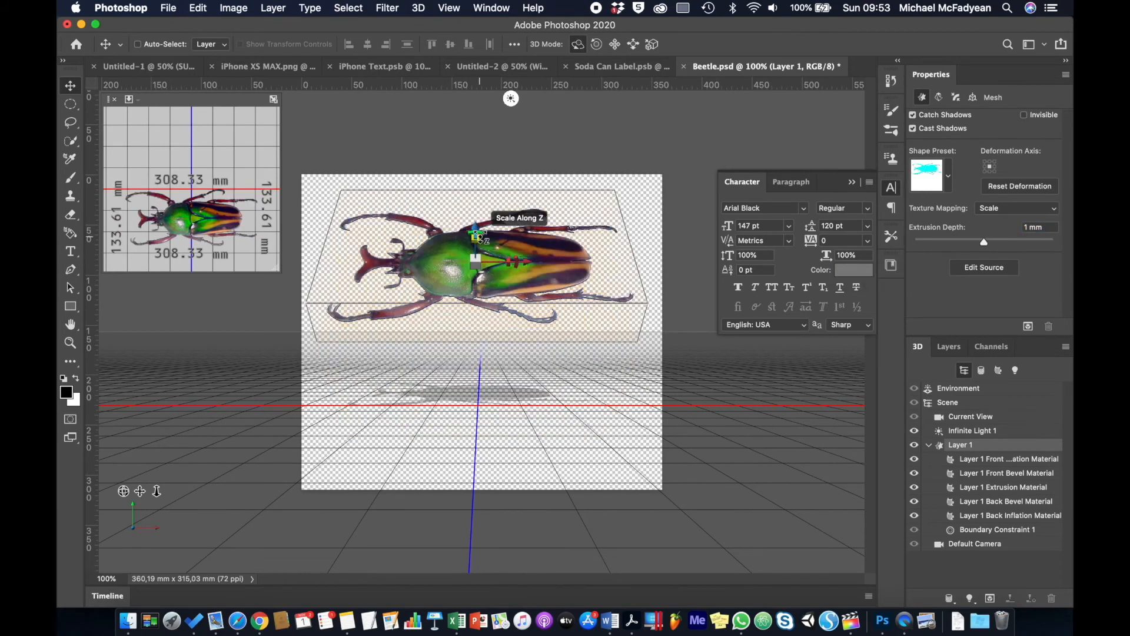
{"action": "left_click_drag", "start_coordinate": [476, 227], "coordinate": [475, 298]}
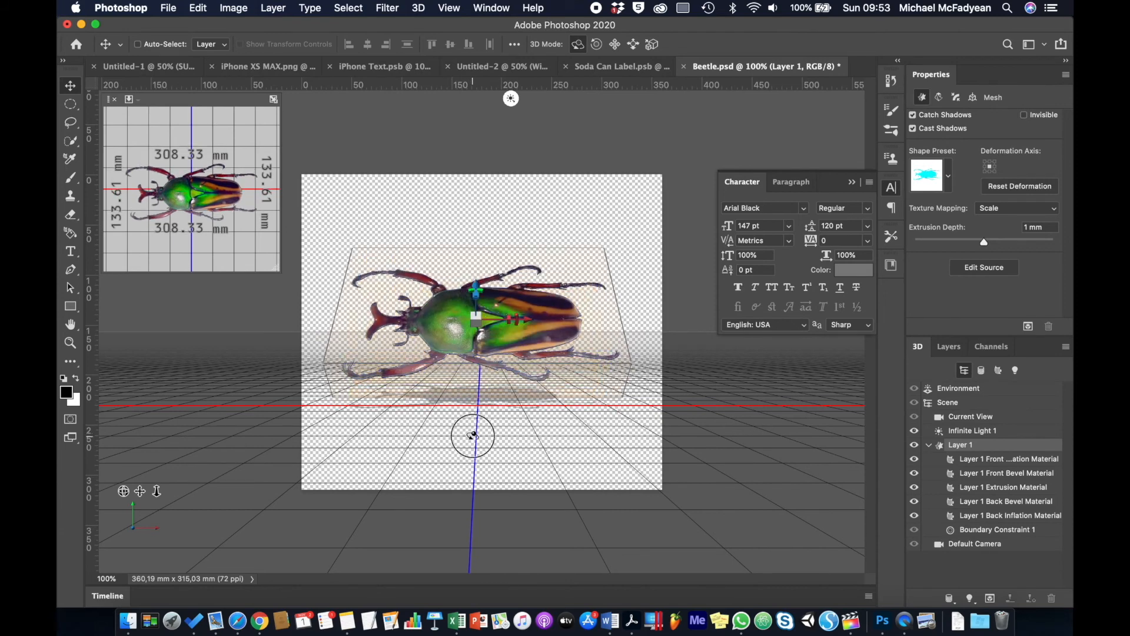
{"action": "left_click_drag", "start_coordinate": [472, 434], "coordinate": [472, 414]}
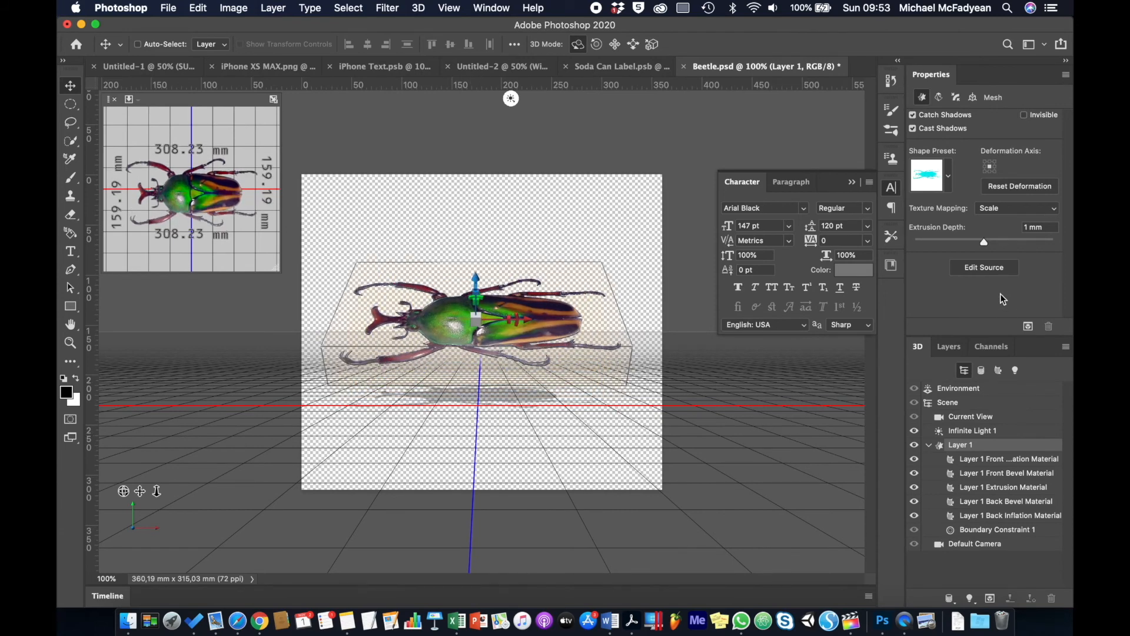
Inflate the beetle's front cap into a dome with a 90° inflation angle.
{"action": "left_click", "coordinate": [955, 98]}
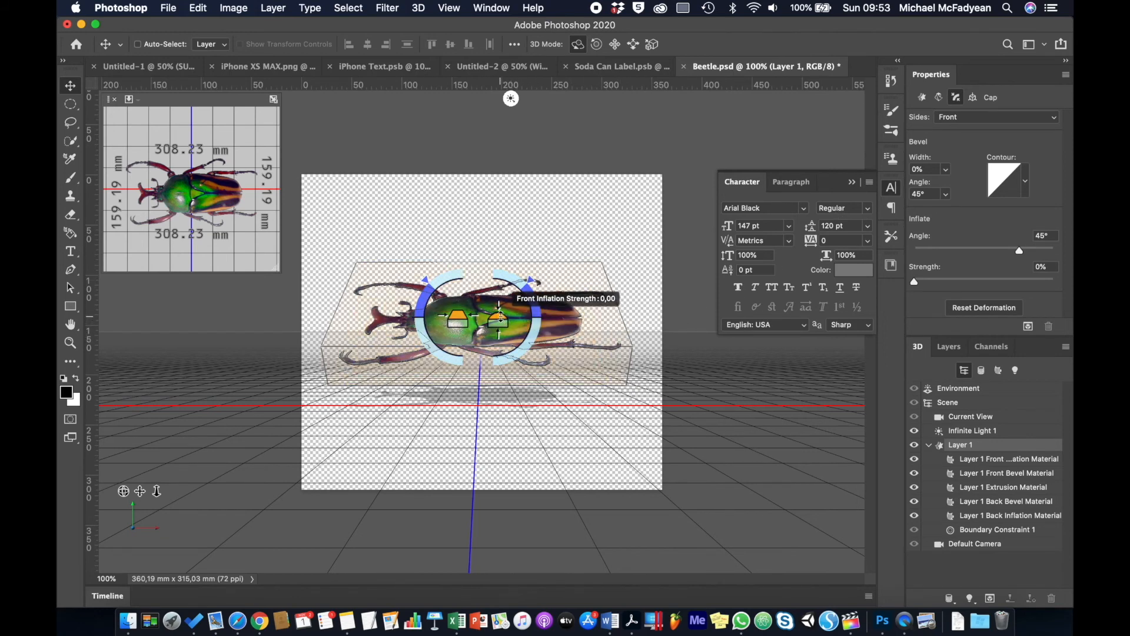
{"action": "left_click_drag", "start_coordinate": [500, 316], "coordinate": [567, 181]}
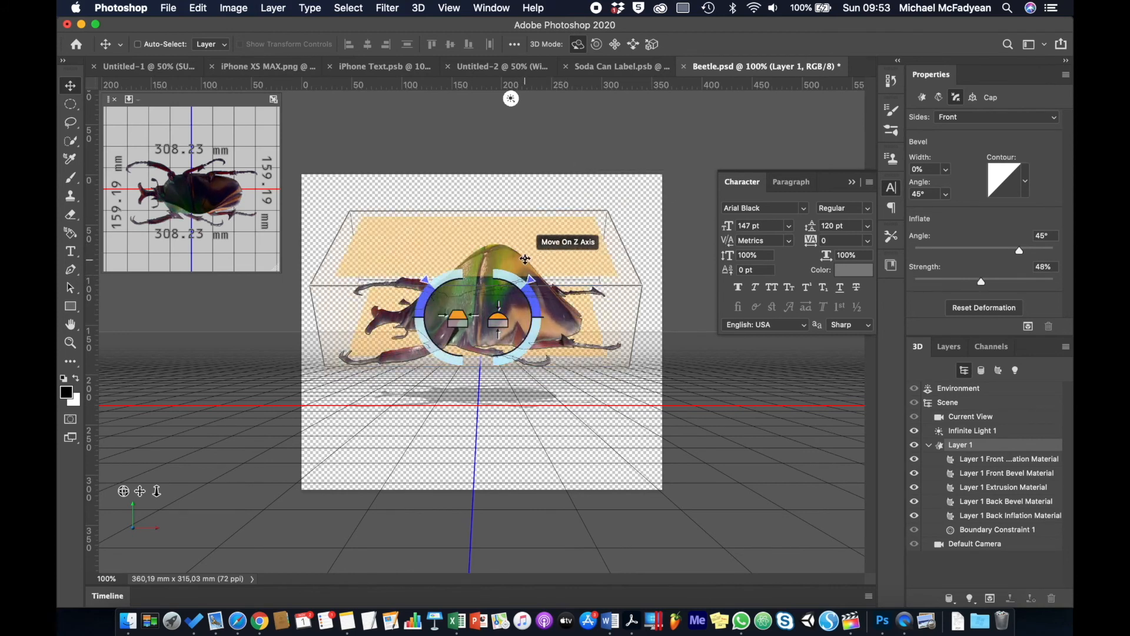
{"action": "mouse_move", "coordinate": [499, 312]}
{"action": "left_mouse_down"}
{"action": "mouse_move", "coordinate": [518, 194]}
{"action": "mouse_move", "coordinate": [543, 147]}
{"action": "mouse_move", "coordinate": [492, 215]}
{"action": "mouse_move", "coordinate": [504, 322]}
{"action": "left_mouse_up"}
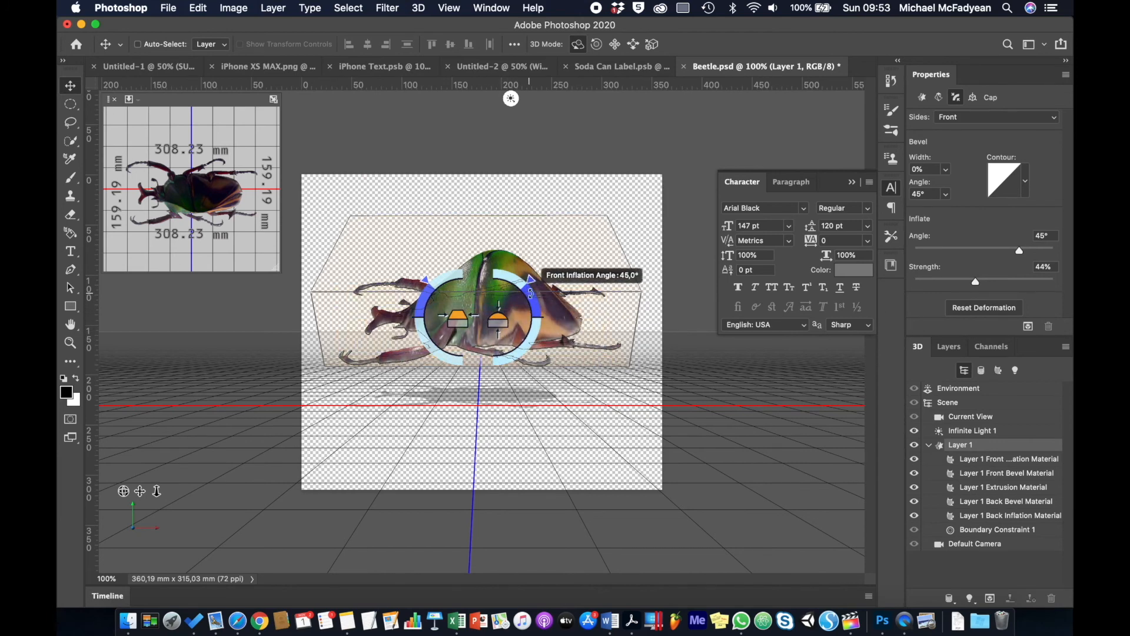
{"action": "left_click_drag", "start_coordinate": [531, 293], "coordinate": [482, 193]}
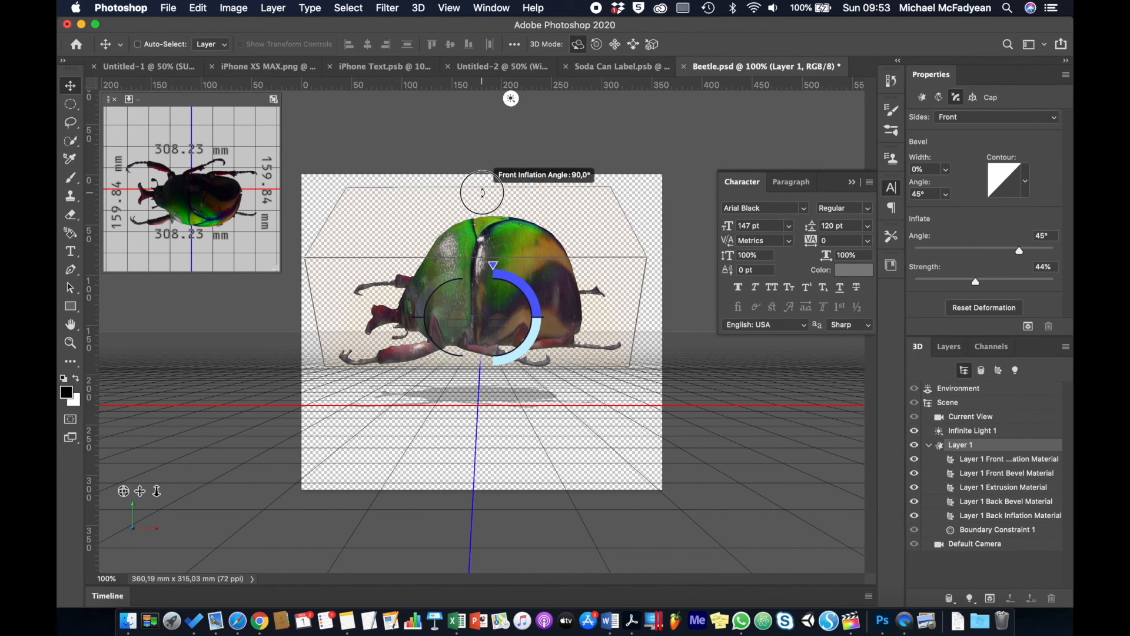
{"action": "left_click_drag", "start_coordinate": [507, 358], "coordinate": [492, 330]}
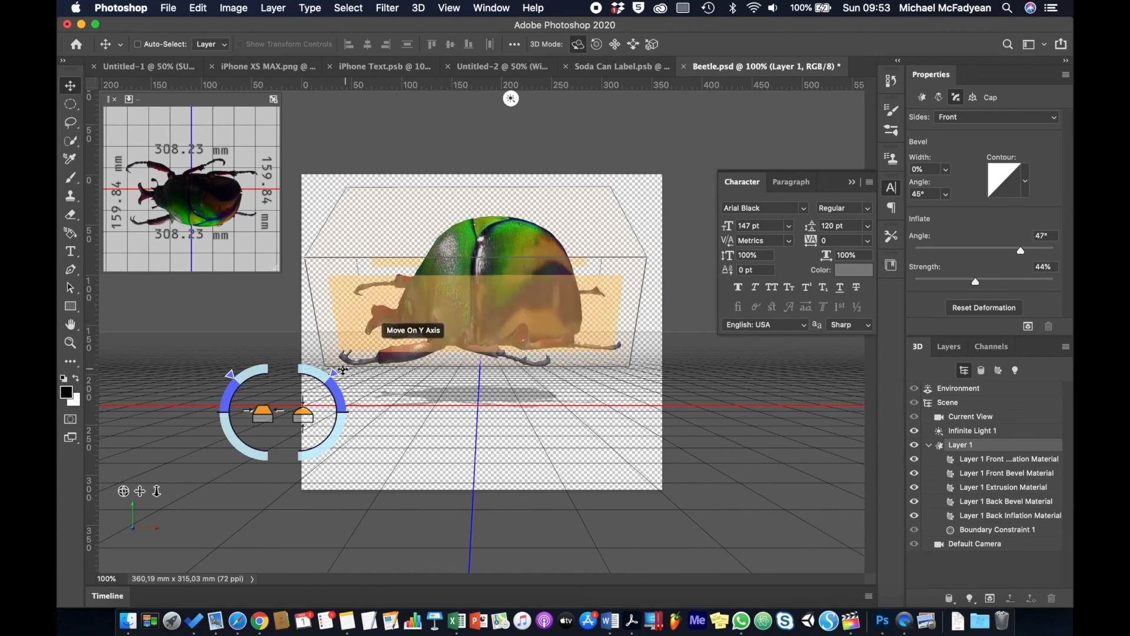
{"action": "left_click_drag", "start_coordinate": [309, 412], "coordinate": [302, 458]}
Reduce the front inflation strength to 26% and orbit to view the beetle from above.
{"action": "left_click", "coordinate": [518, 306]}
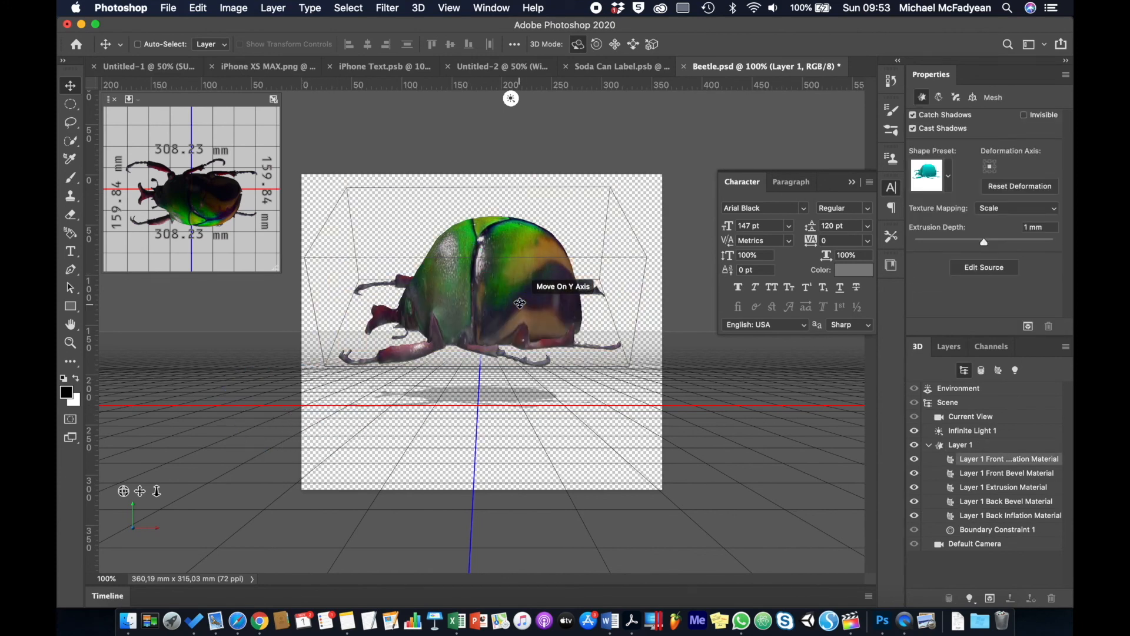
{"action": "left_click", "coordinate": [549, 280]}
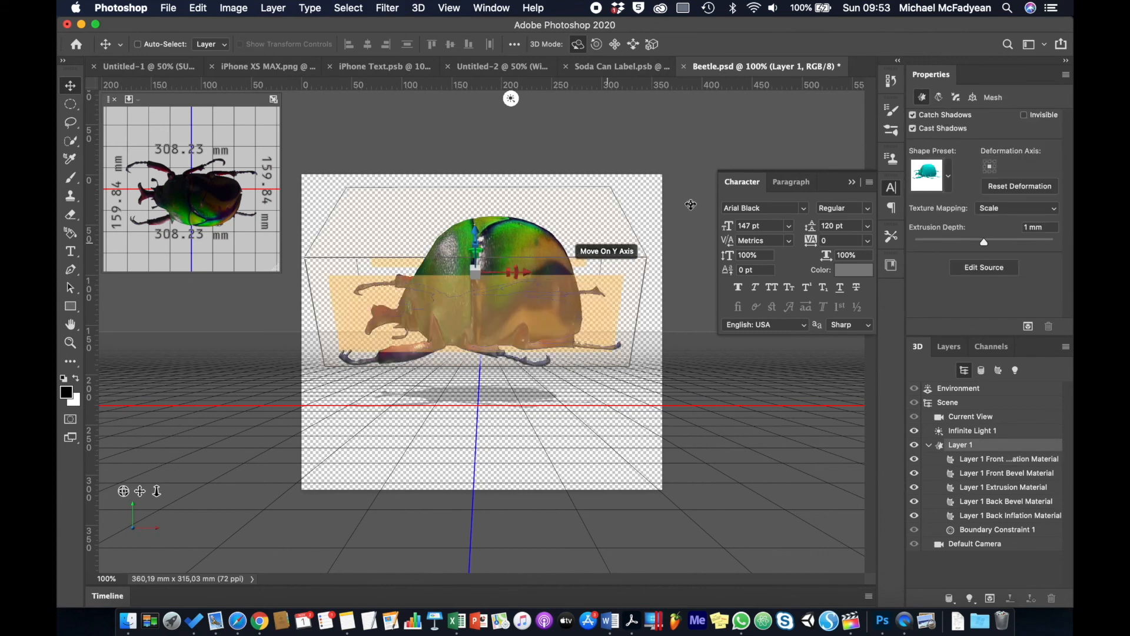
{"action": "left_click", "coordinate": [958, 100]}
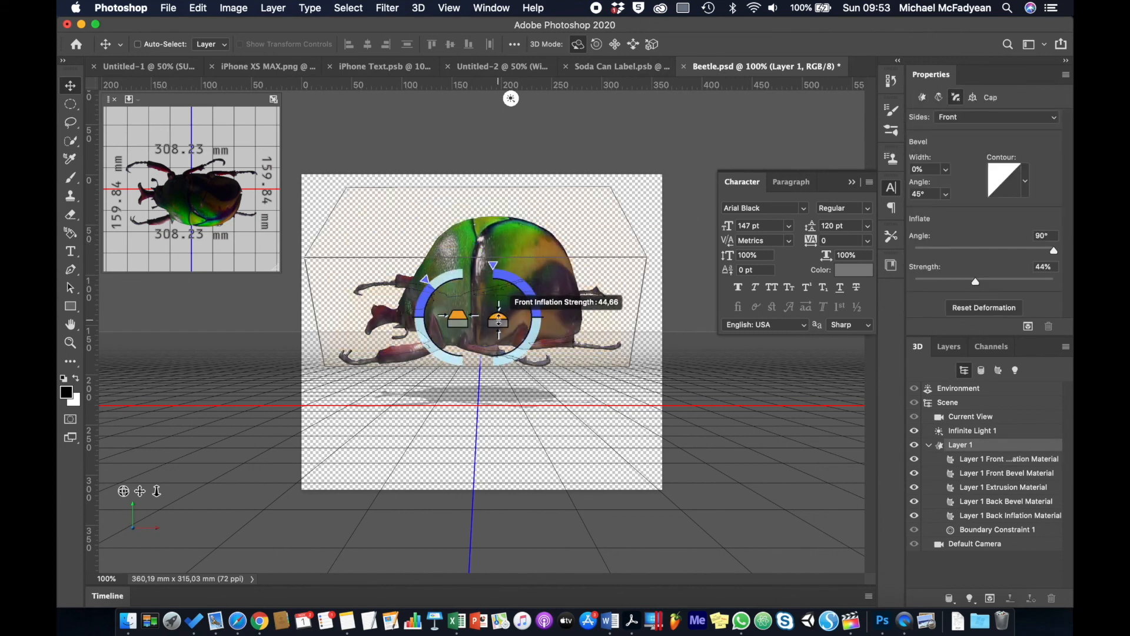
{"action": "left_click_drag", "start_coordinate": [500, 321], "coordinate": [496, 371]}
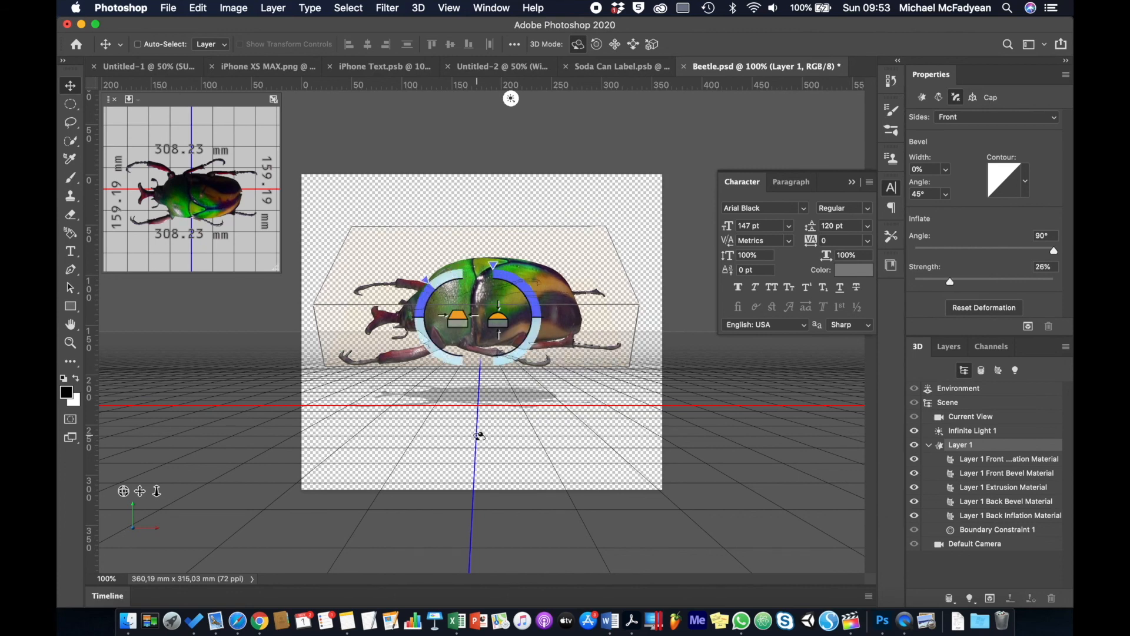
{"action": "left_click_drag", "start_coordinate": [430, 430], "coordinate": [528, 376]}
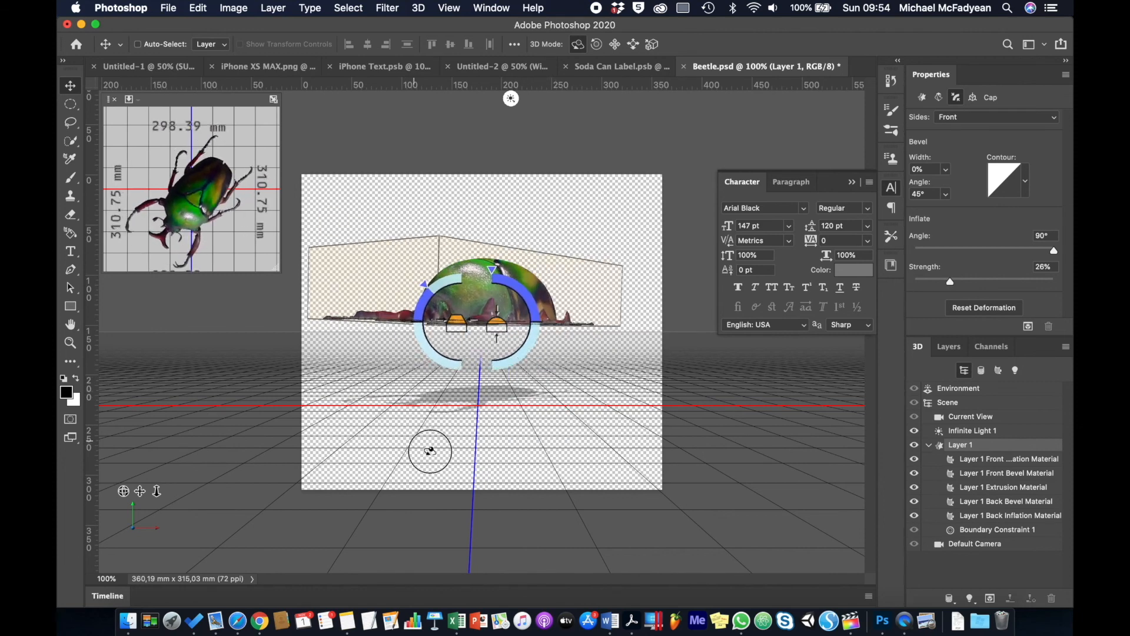
{"action": "left_click_drag", "start_coordinate": [431, 451], "coordinate": [422, 488]}
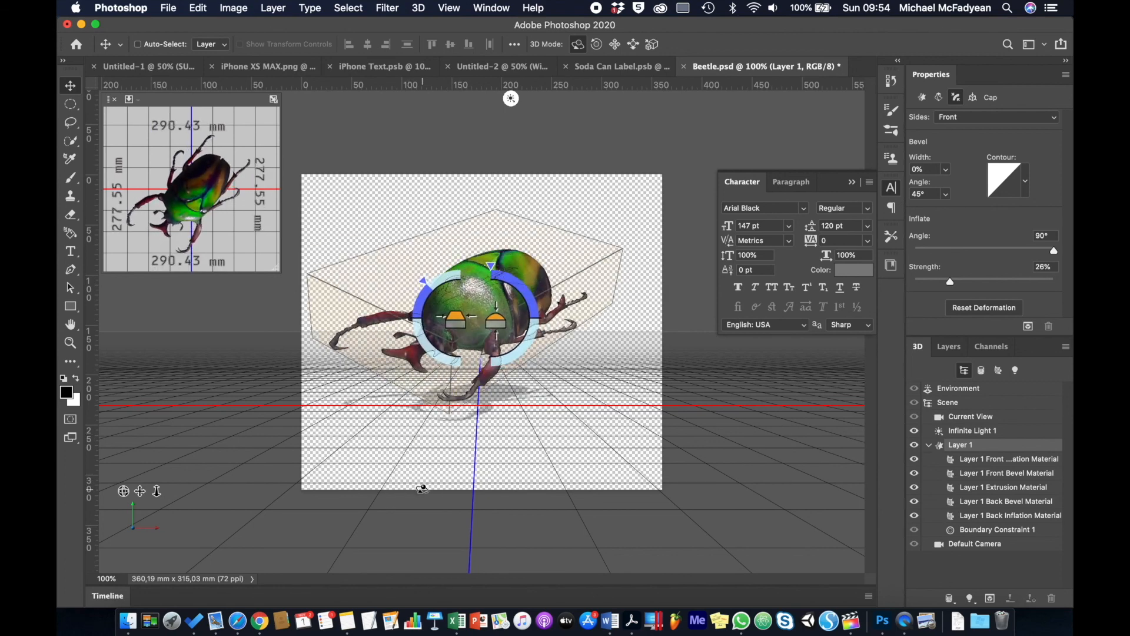